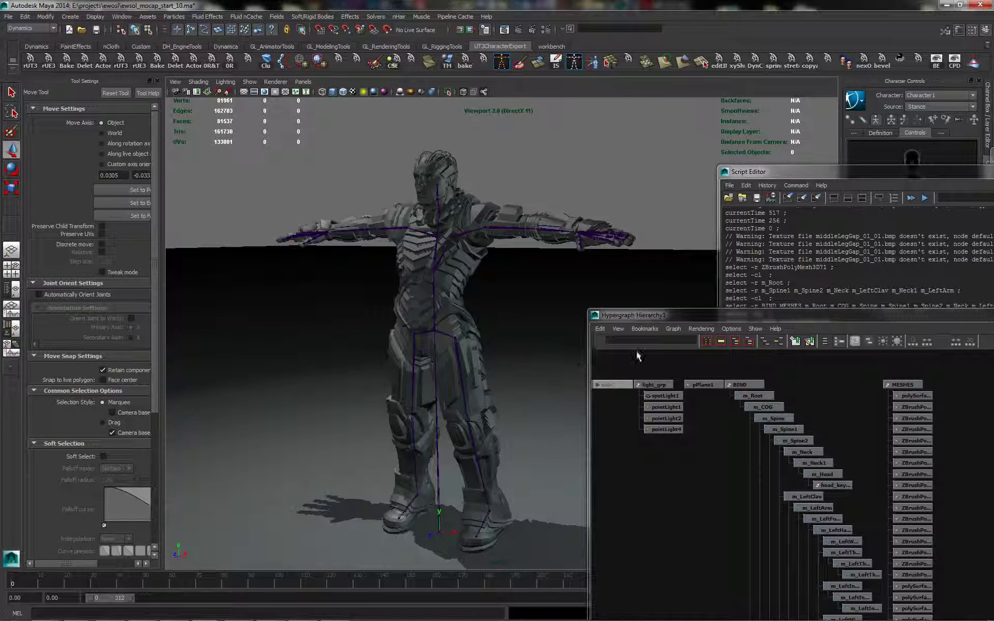
Import the walk motion-capture file 37_01.fbx from the 37 - Walk folder into the Maya scene.
key(alt+Tab)
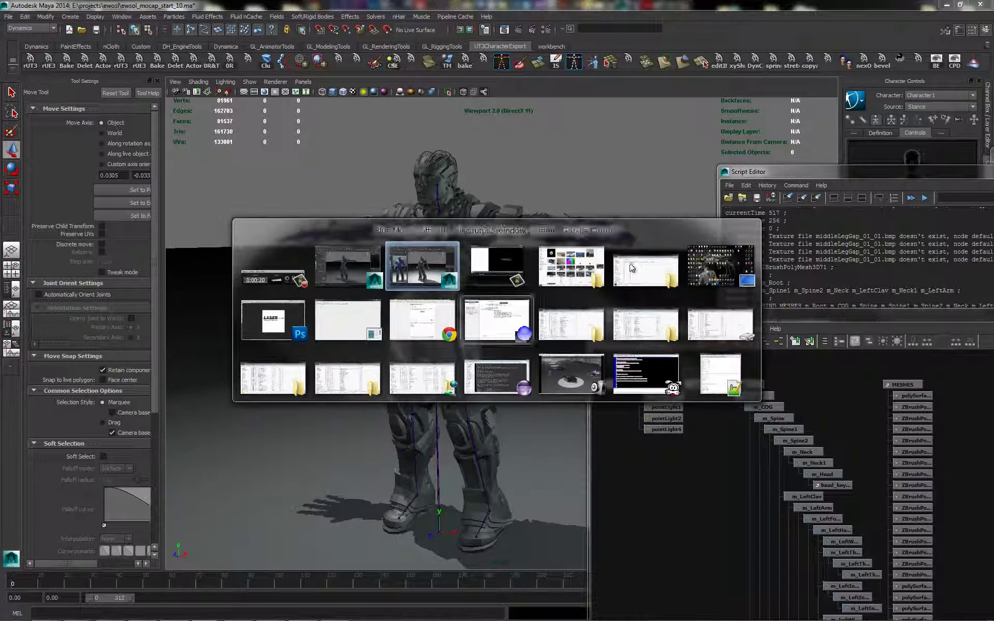
click(668, 286)
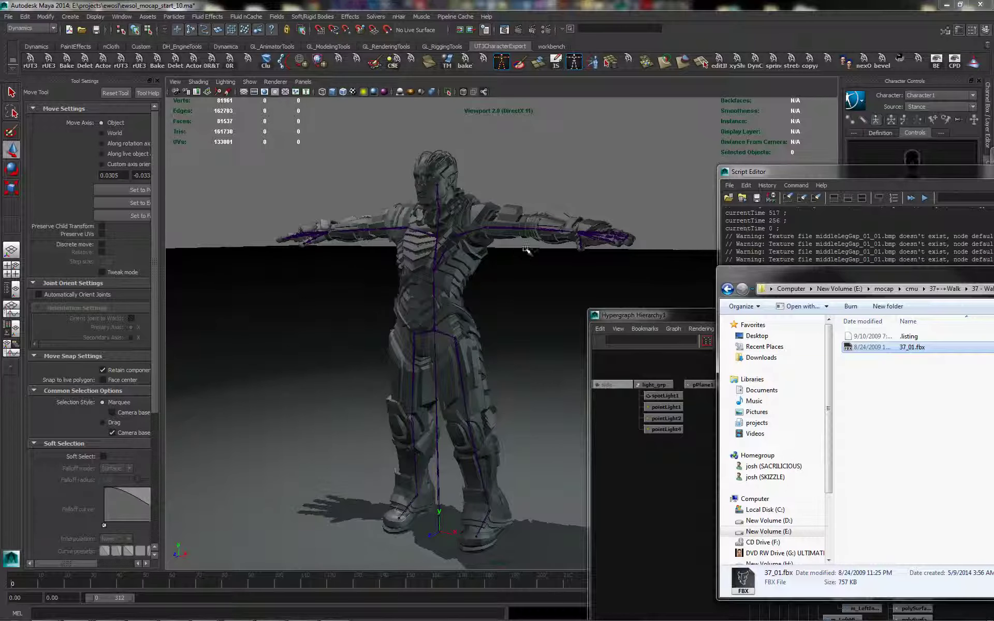
alt+right_drag(526, 249, 453, 251)
alt+middle_drag(454, 251, 417, 236)
key(alt+Tab)
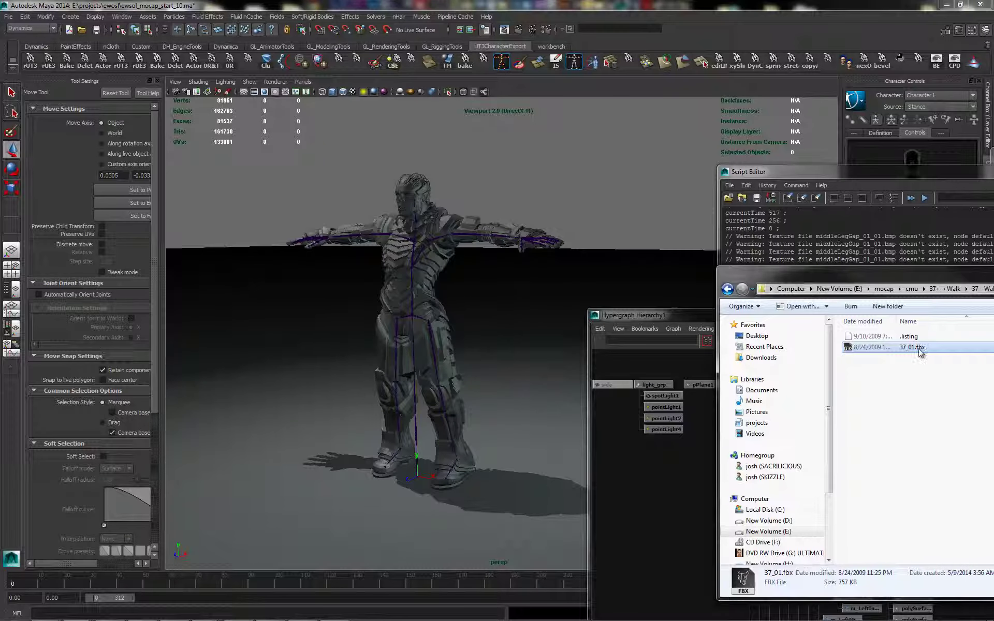
mouse_move(553, 297)
alt+mouse_down()
mouse_move(537, 300)
mouse_move(537, 289)
alt+mouse_up()
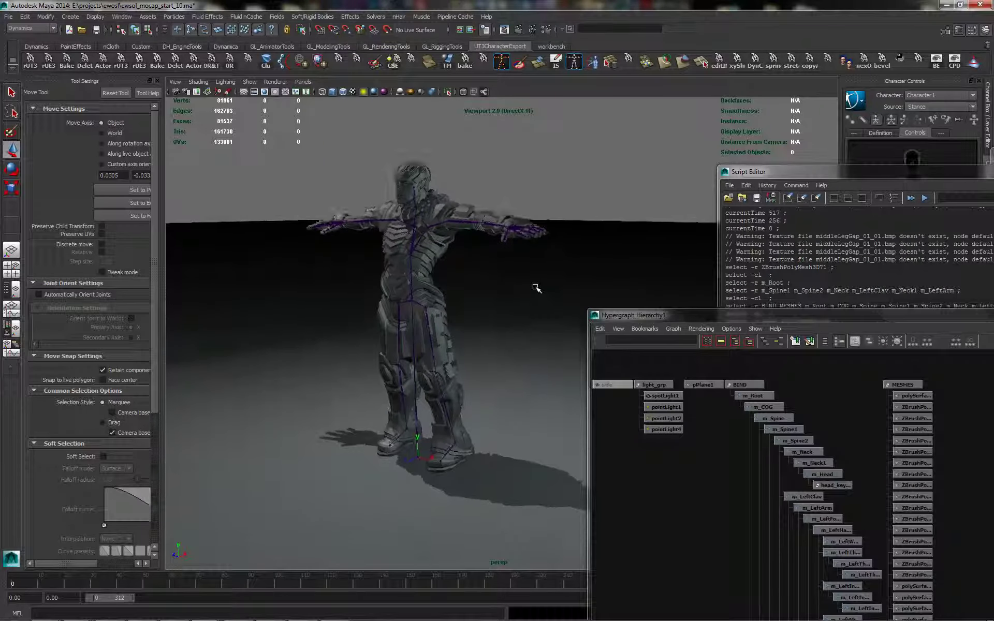
alt+middle_drag(511, 322, 517, 337)
key(alt+Tab)
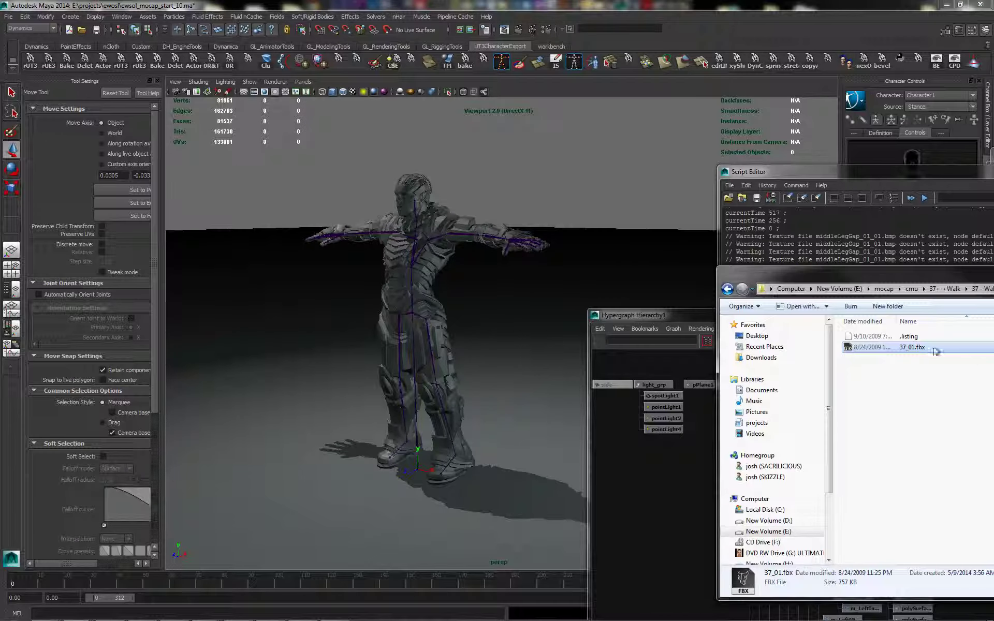
drag(912, 350, 564, 186)
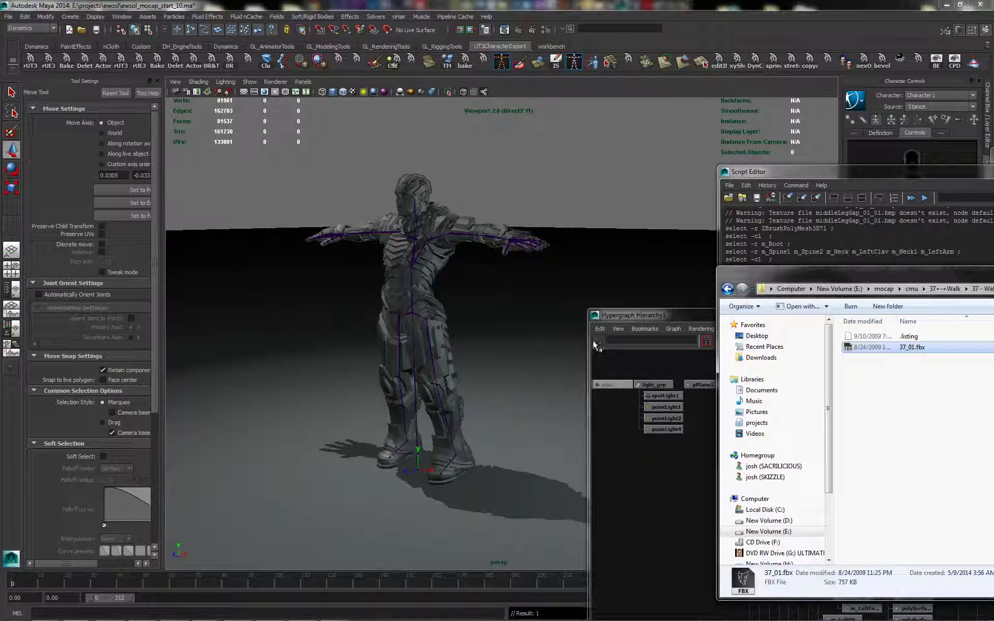
Examine the imported mocap skeleton beside the armoured character from several angles, with the timeline at frame 0.
drag(624, 317, 640, 290)
mouse_move(399, 361)
alt+right_down()
mouse_move(323, 348)
mouse_move(396, 353)
alt+right_up()
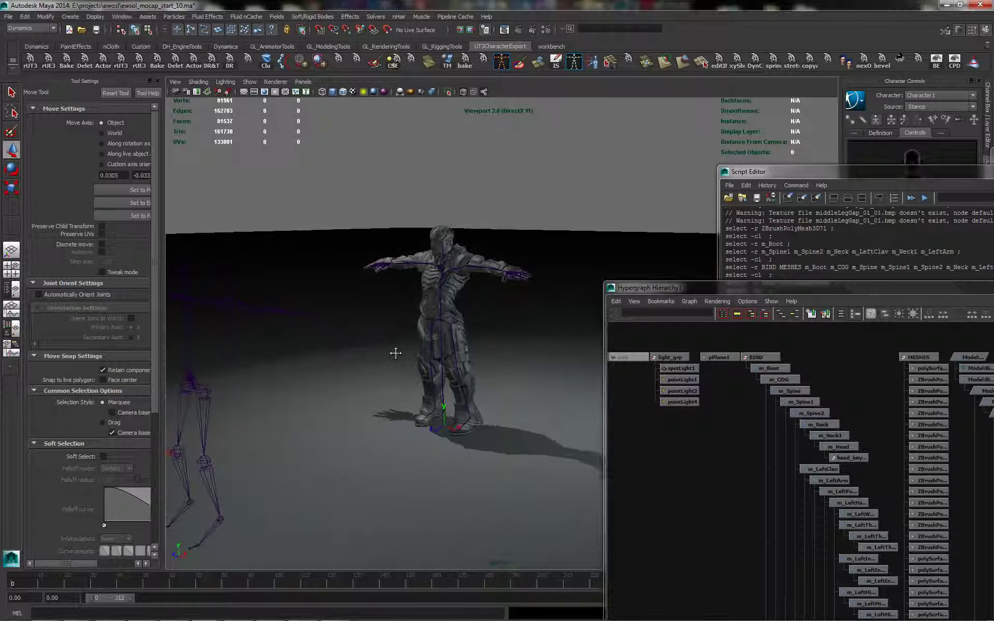
mouse_move(396, 353)
alt+mouse_down()
mouse_move(418, 351)
mouse_move(399, 332)
alt+mouse_up()
mouse_move(20, 579)
mouse_down()
mouse_move(93, 579)
mouse_move(2, 574)
mouse_up()
alt+right_drag(563, 343, 462, 340)
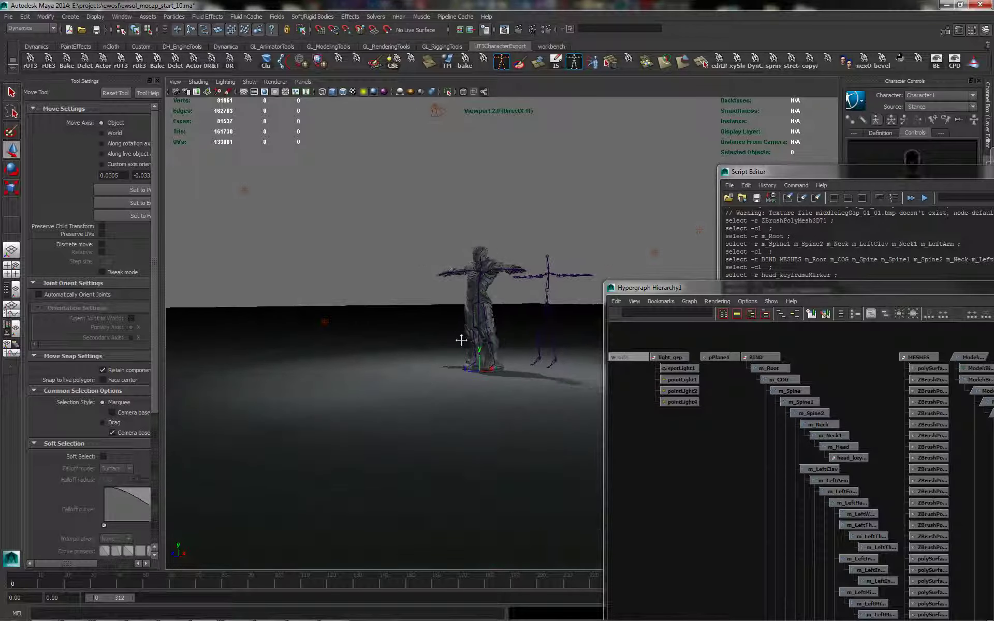
alt+middle_drag(461, 339, 399, 335)
alt+drag(399, 335, 398, 351)
alt+right_drag(389, 343, 437, 347)
alt+drag(437, 346, 613, 220)
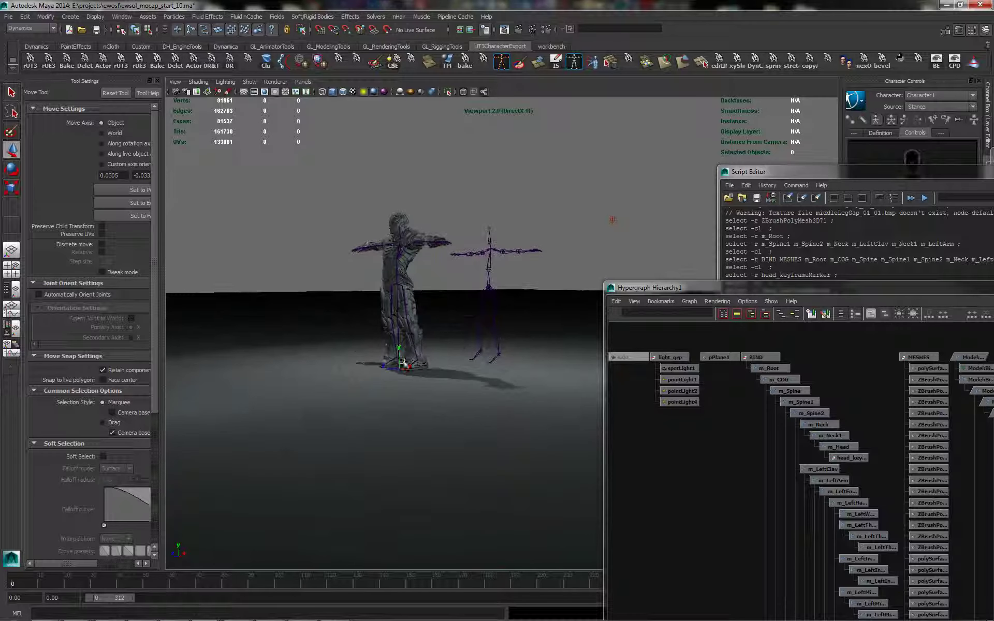
mouse_move(15, 583)
mouse_down()
mouse_move(414, 576)
mouse_move(37, 573)
mouse_move(0, 584)
mouse_up()
click(256, 427)
alt+middle_drag(473, 310, 469, 335)
scroll(468, 335, up, 3)
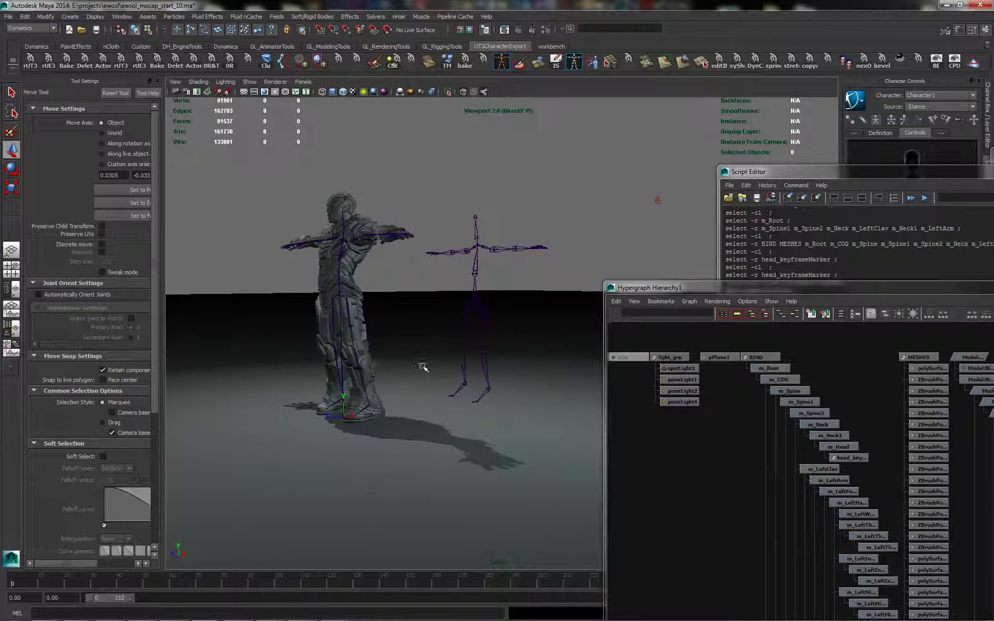
Select the mocap skeleton's left forearm joint and inspect its keyframes and pose at frame 0.
click(513, 247)
key(w)
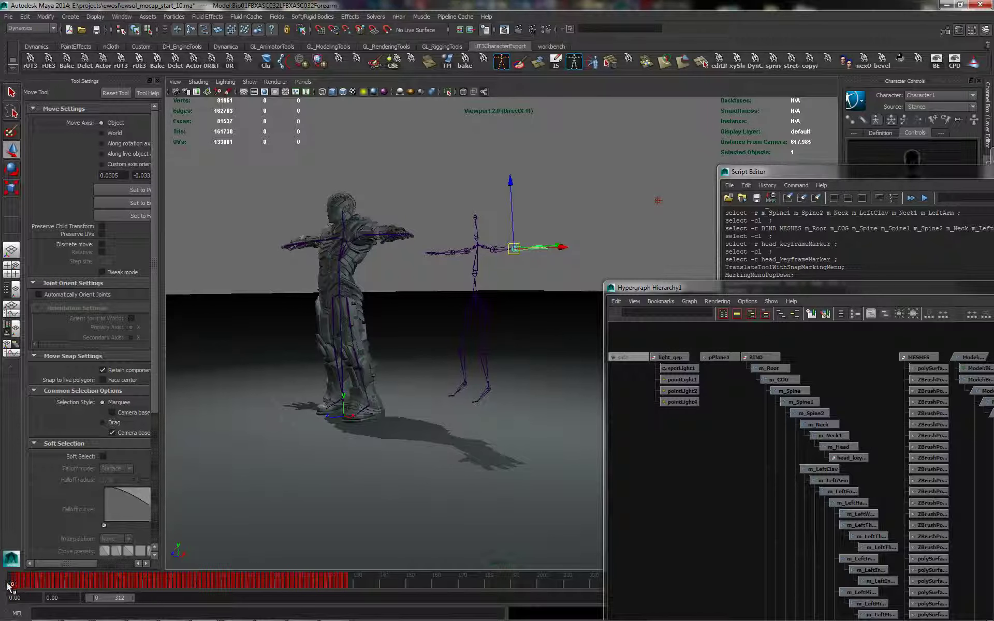
mouse_move(7, 583)
mouse_down()
mouse_move(149, 581)
mouse_move(2, 580)
mouse_up()
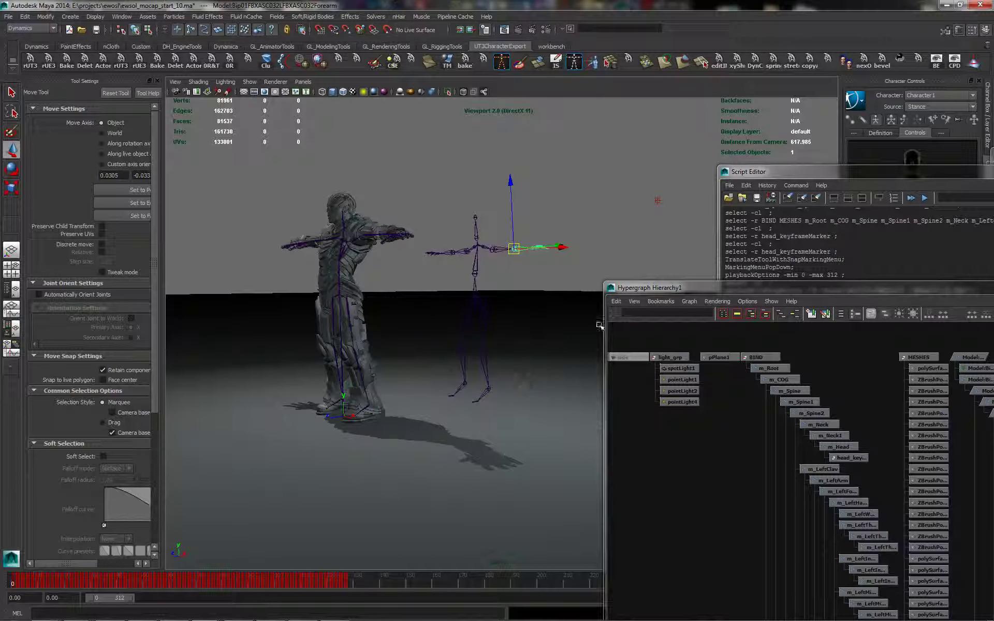
alt+drag(504, 413, 502, 286)
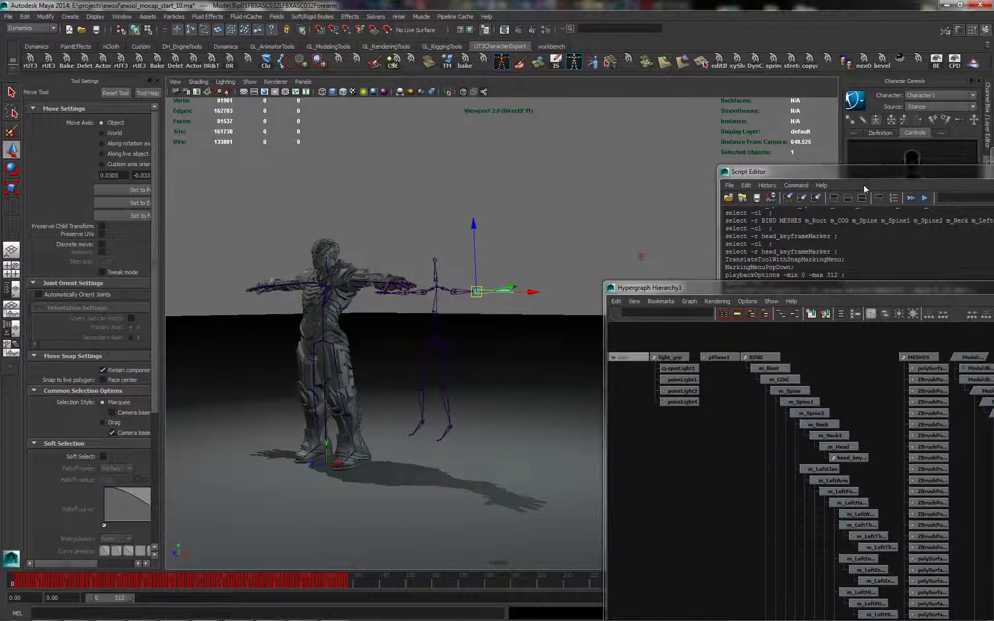
Move the Script Editor and Hypergraph windows down to uncover the viewport and the HumanIK character controls.
drag(881, 173, 877, 187)
alt+drag(556, 260, 632, 211)
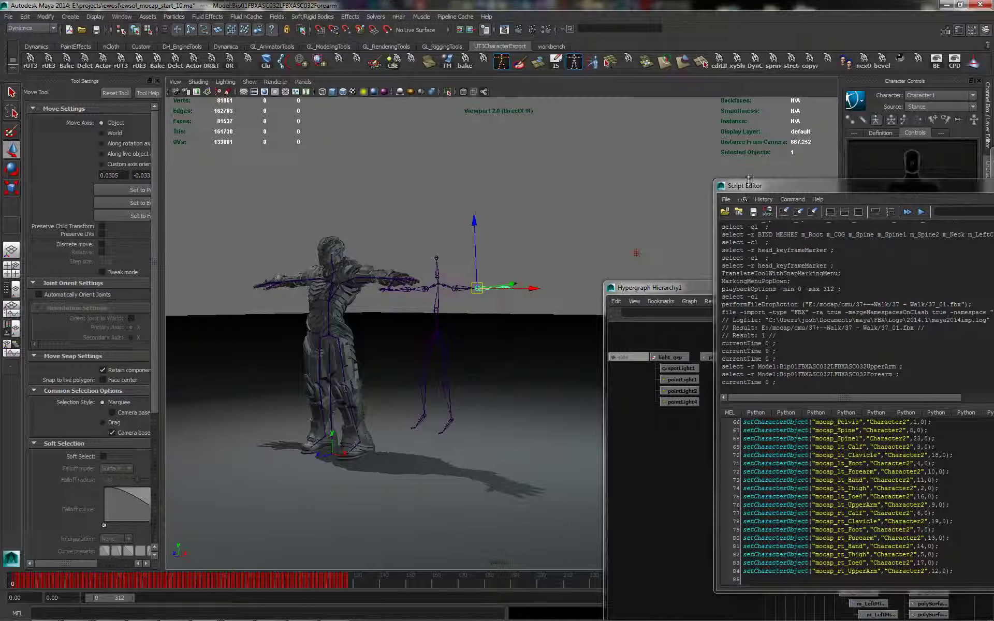
drag(750, 180, 749, 377)
drag(718, 283, 718, 378)
alt+drag(570, 282, 615, 220)
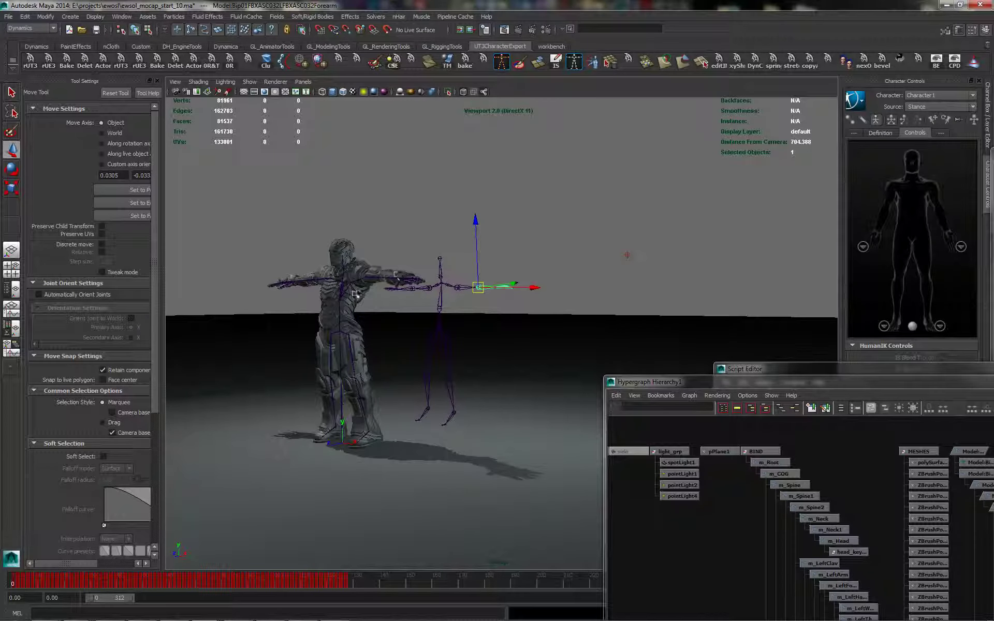
Clear the scene selection and display the HumanIK skeleton definition of Character1.
click(355, 296)
click(696, 171)
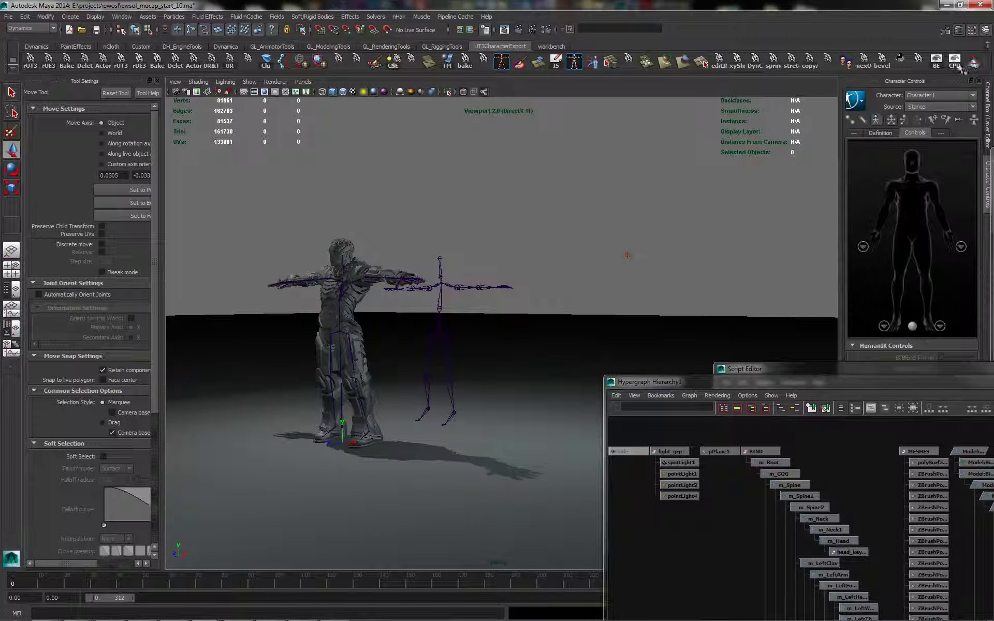
click(944, 95)
click(927, 111)
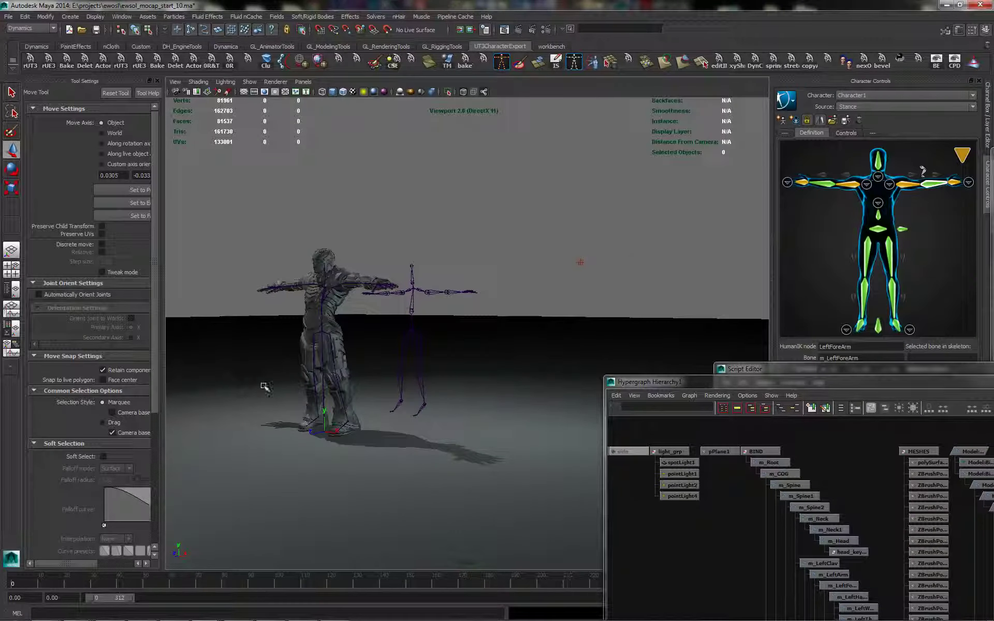
Compare the armoured character's T-pose with the mocap skeleton's pose from several viewing angles.
alt+drag(333, 386, 362, 377)
alt+middle_drag(269, 330, 344, 348)
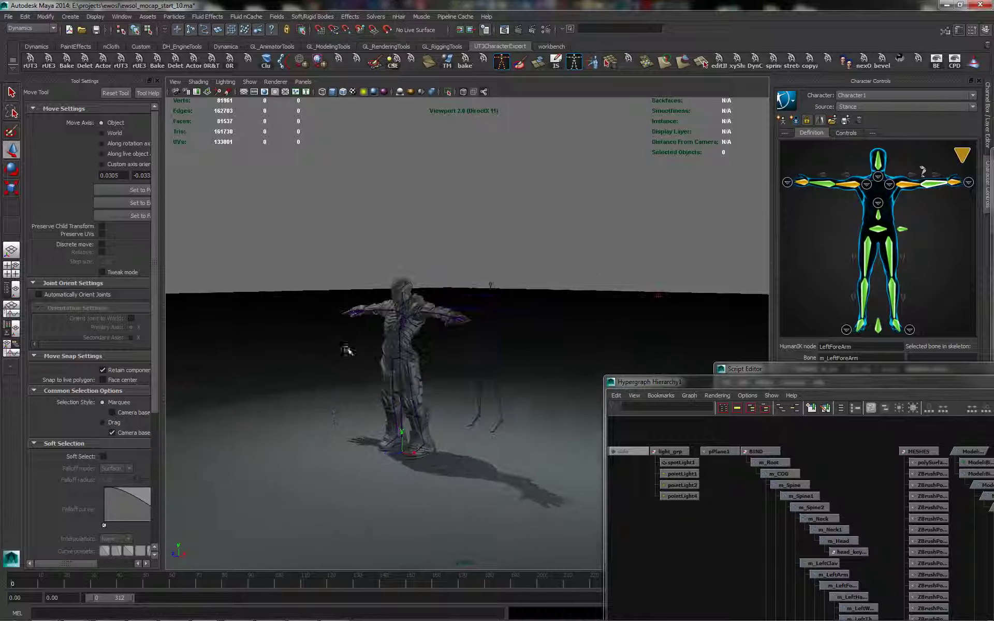
alt+drag(469, 342, 471, 370)
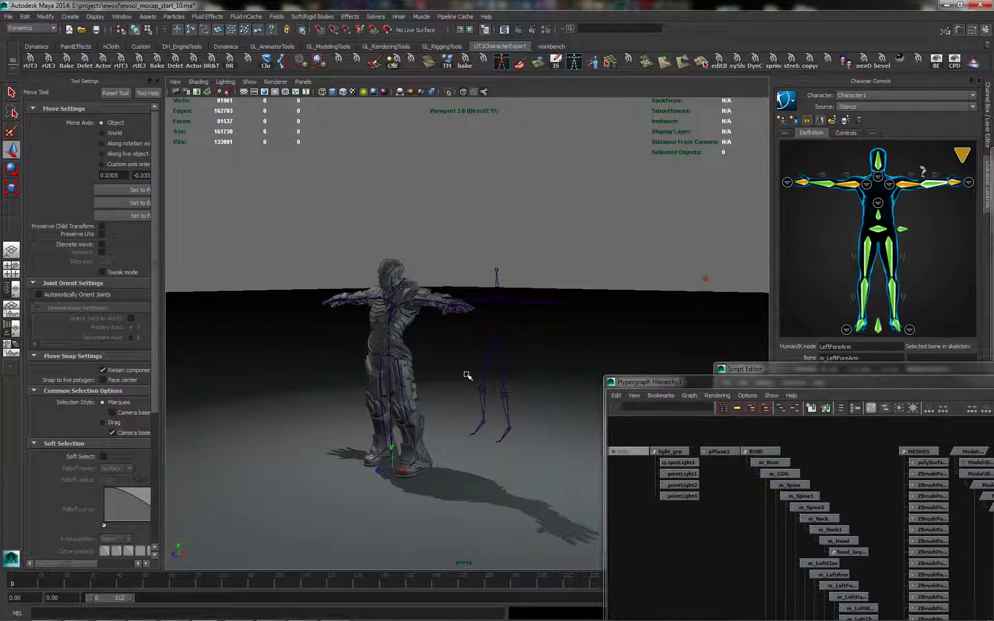
alt+drag(365, 410, 386, 395)
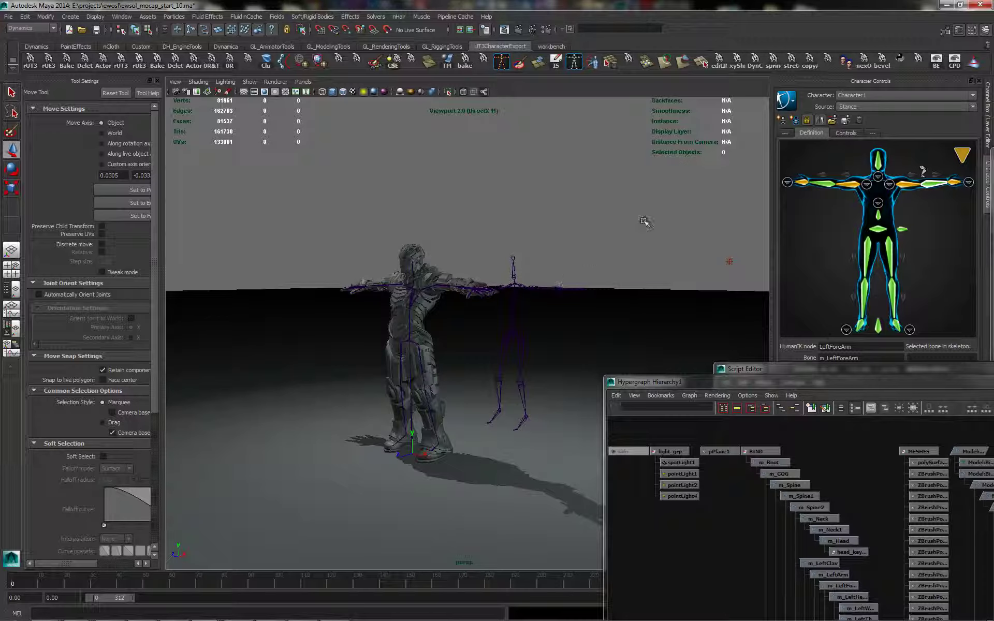
alt+drag(665, 193, 624, 212)
alt+drag(458, 301, 451, 319)
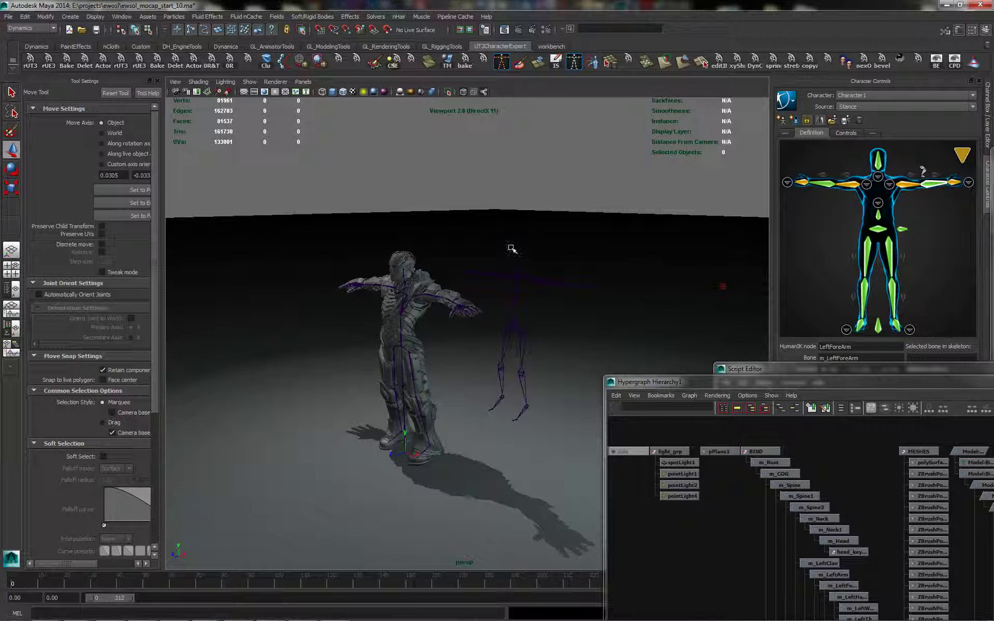
alt+right_drag(567, 244, 535, 216)
alt+middle_drag(535, 216, 537, 210)
alt+drag(500, 318, 499, 313)
alt+right_drag(499, 313, 540, 343)
Enlarge the Script Editor and read through the mocap joint renaming and Character2 mapping script.
drag(771, 370, 714, 111)
drag(859, 437, 874, 620)
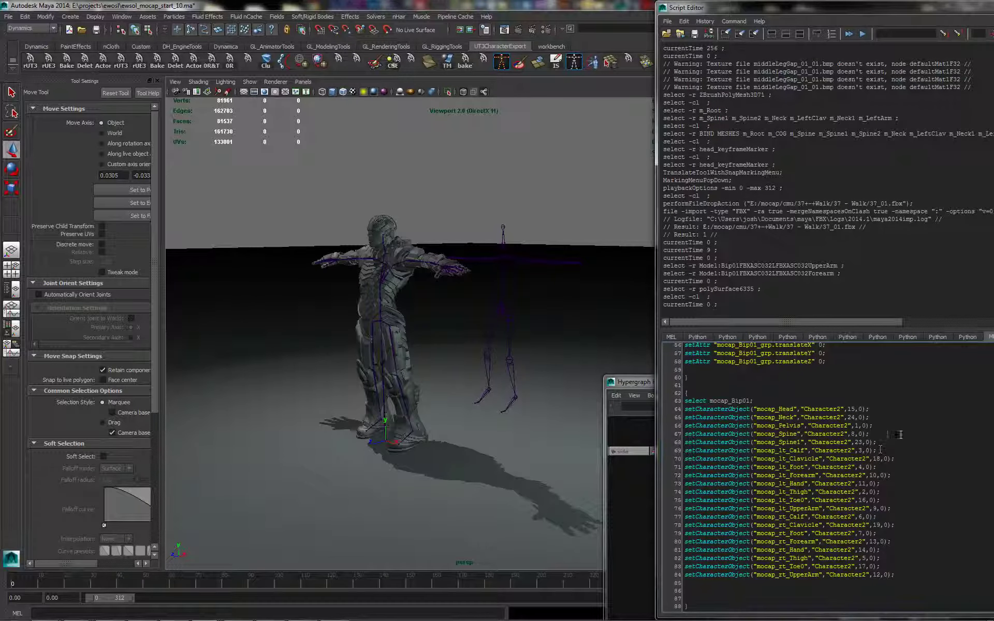
scroll(909, 464, up, 18)
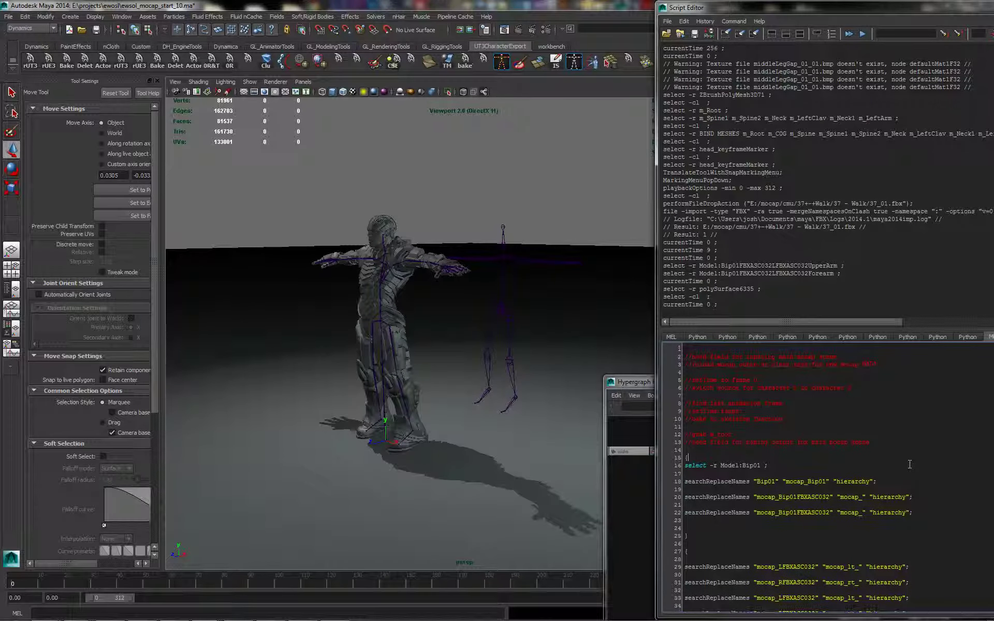
scroll(875, 467, down, 17)
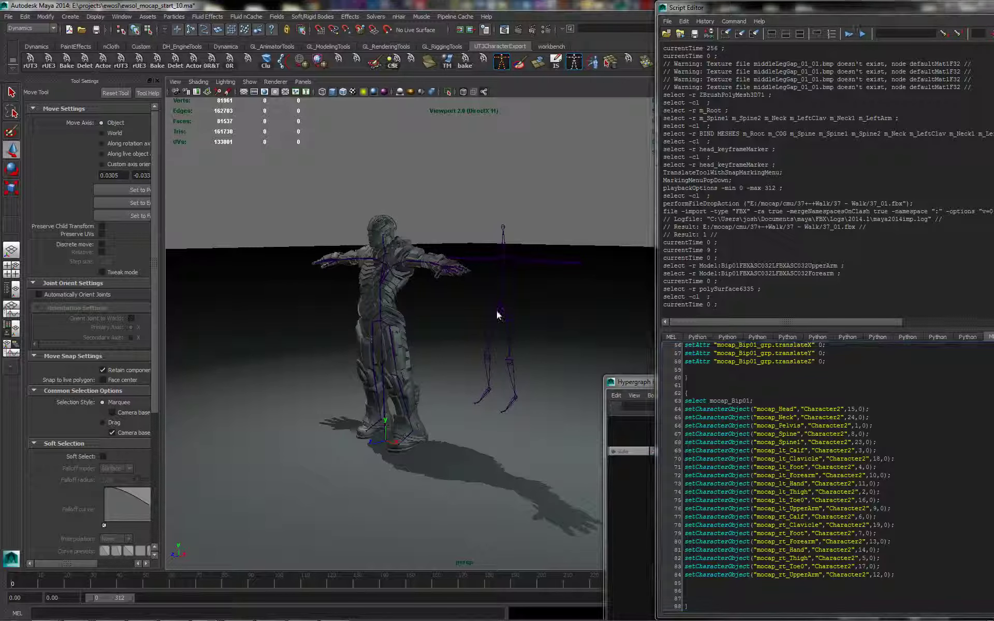
Lower and resize the Script Editor so the character controls and the mocap skeleton are uncovered.
drag(818, 1, 817, 124)
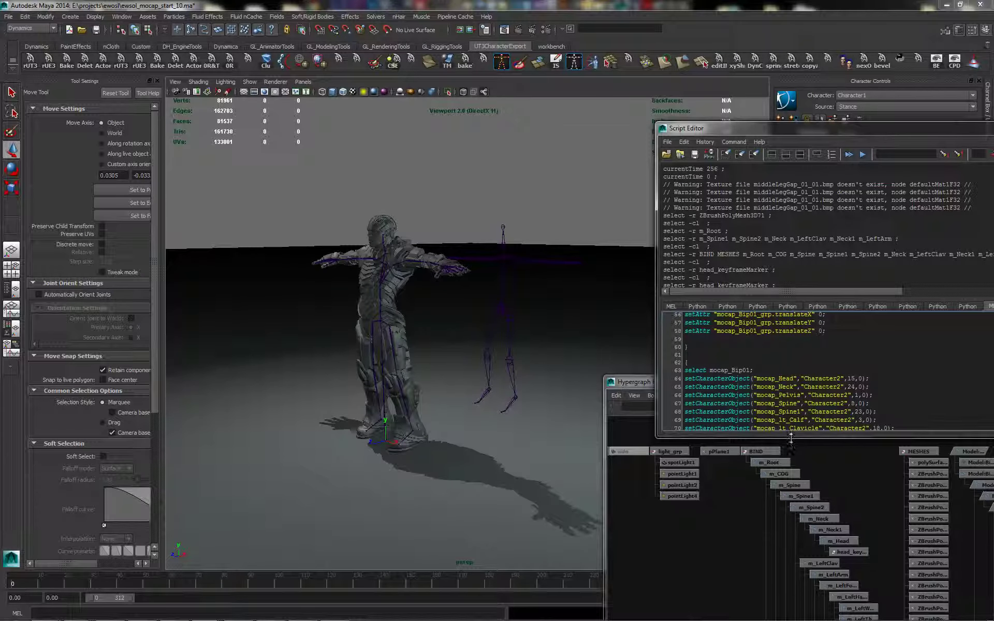
drag(791, 438, 792, 619)
drag(806, 132, 804, 226)
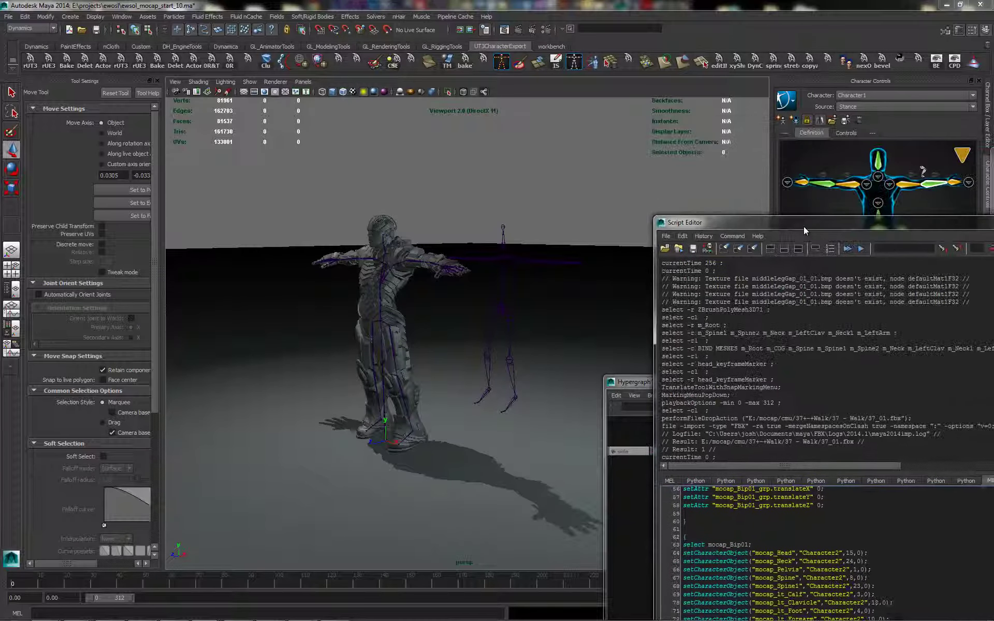
double_click(803, 226)
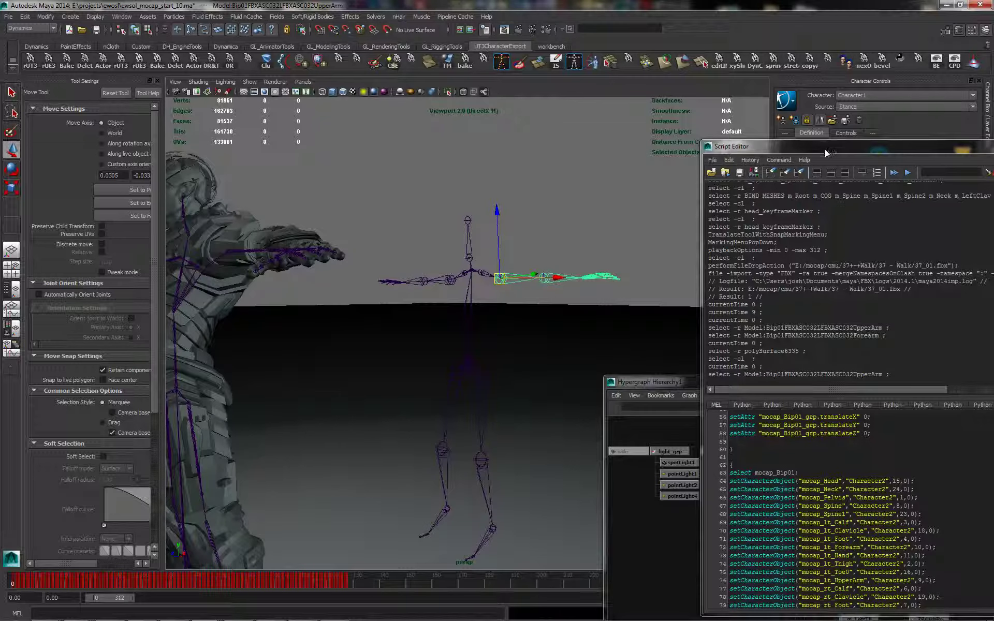
drag(825, 149, 807, 188)
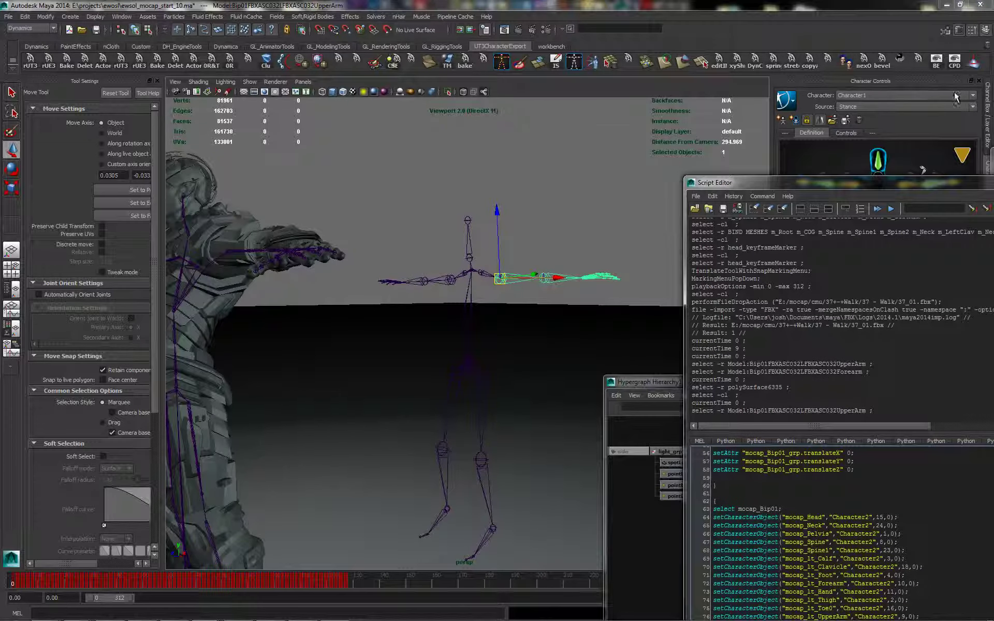
Inspect the full node names and channel values of the mocap skeleton's left upper arm and forearm joints.
click(988, 100)
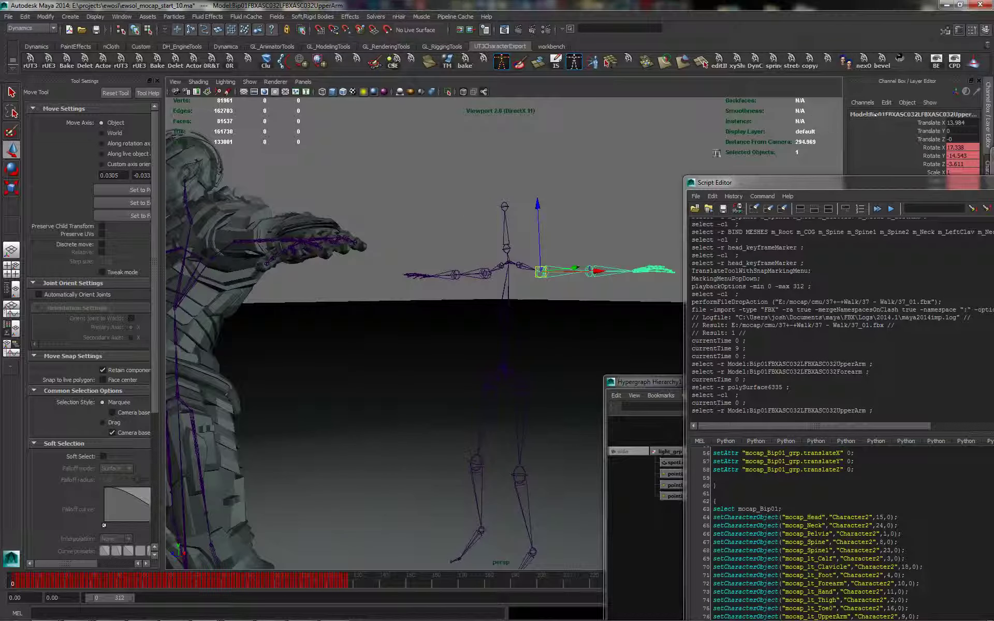
alt+drag(570, 287, 548, 271)
drag(584, 172, 581, 266)
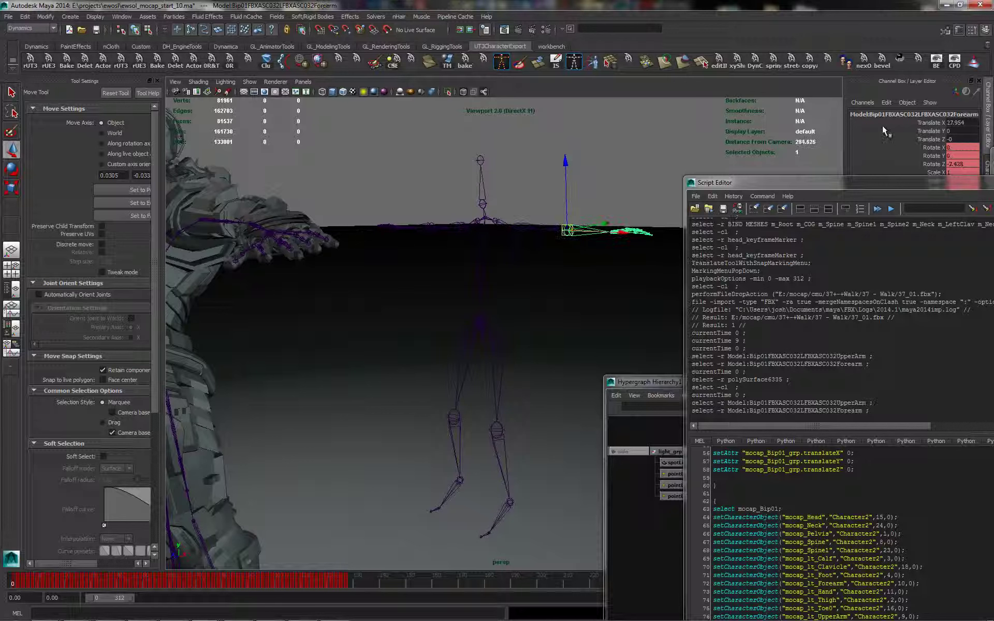
click(910, 115)
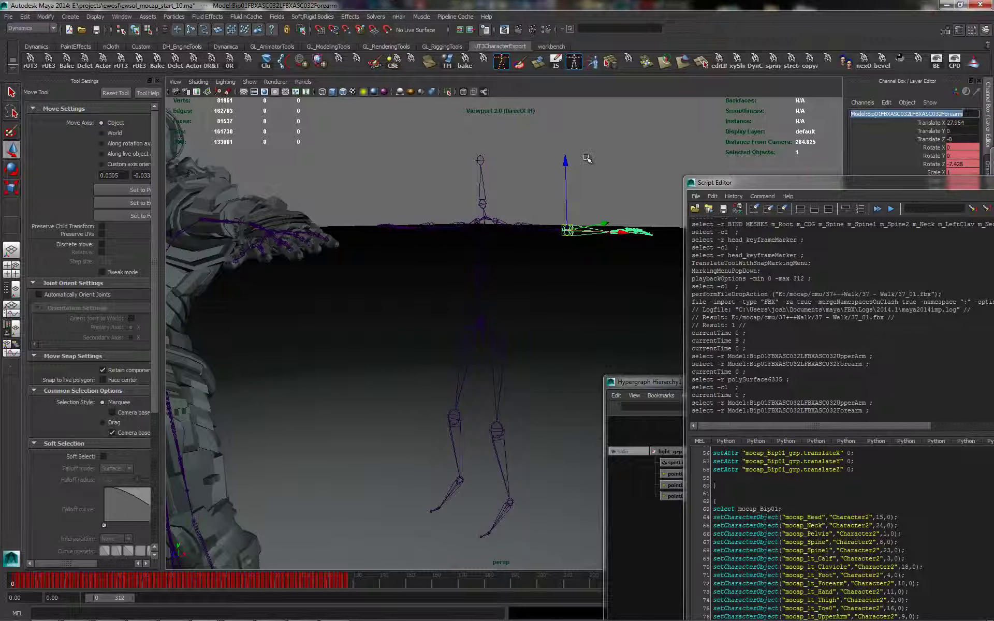
click(577, 245)
alt+right_drag(576, 321, 501, 246)
alt+drag(502, 246, 501, 237)
Run the entire mocap joint renaming and Character2 mapping script from the Script Editor.
click(890, 497)
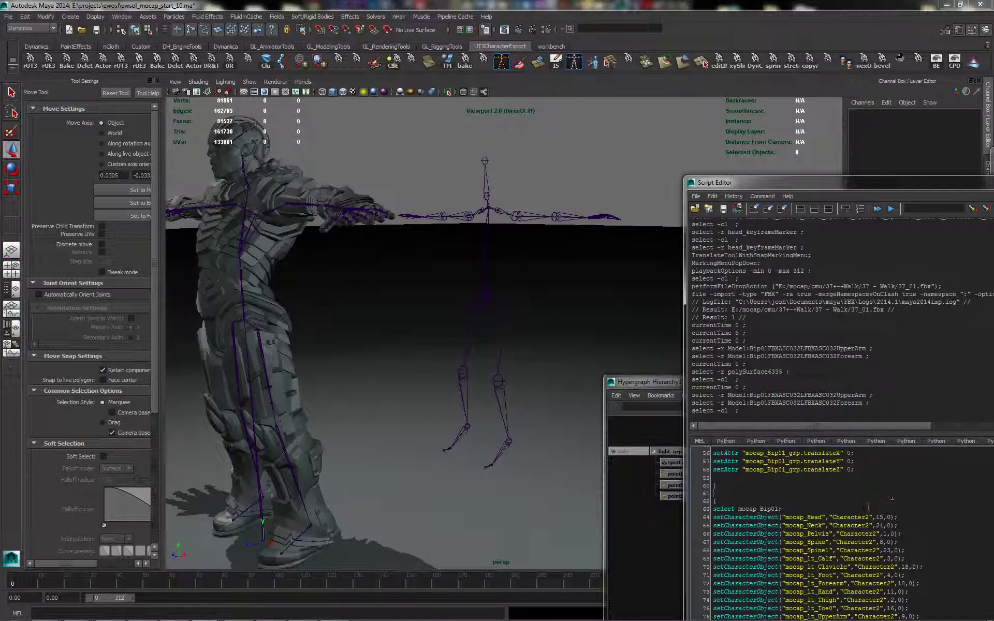
alt+drag(525, 371, 530, 269)
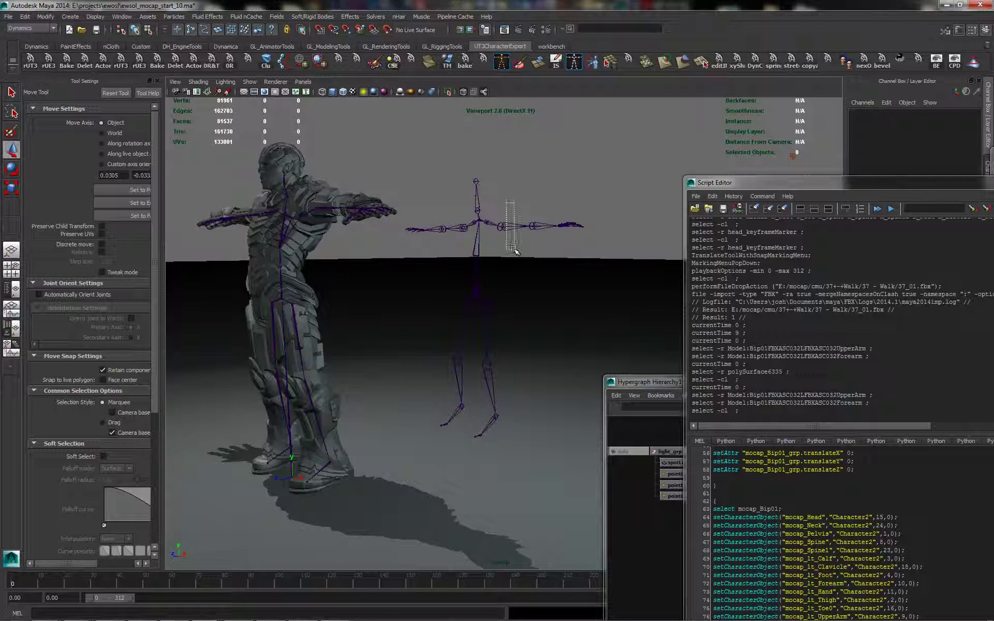
click(500, 227)
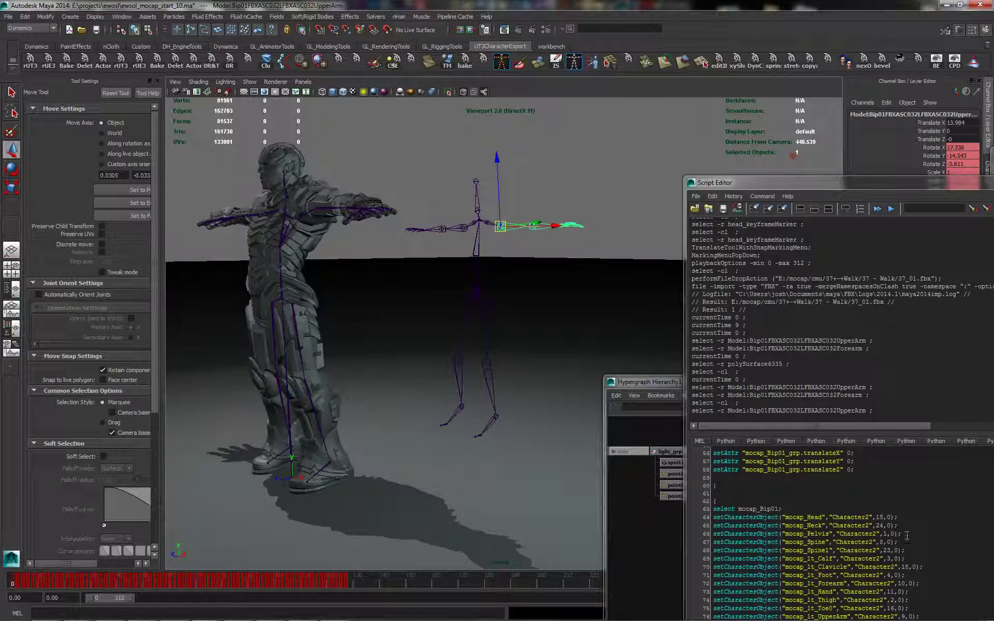
key(ctrl+a)
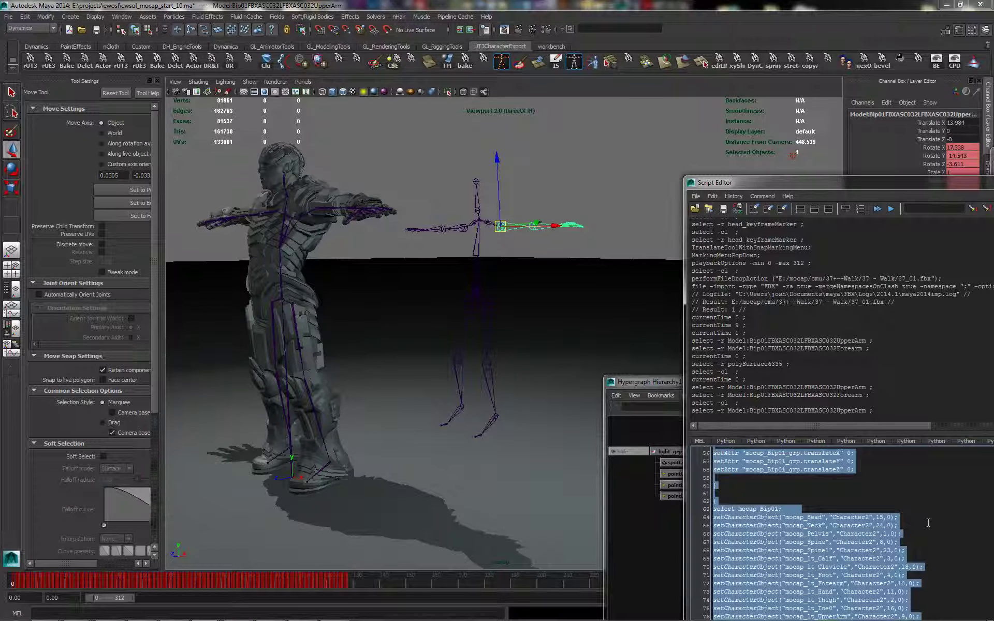
key(ctrl+Return)
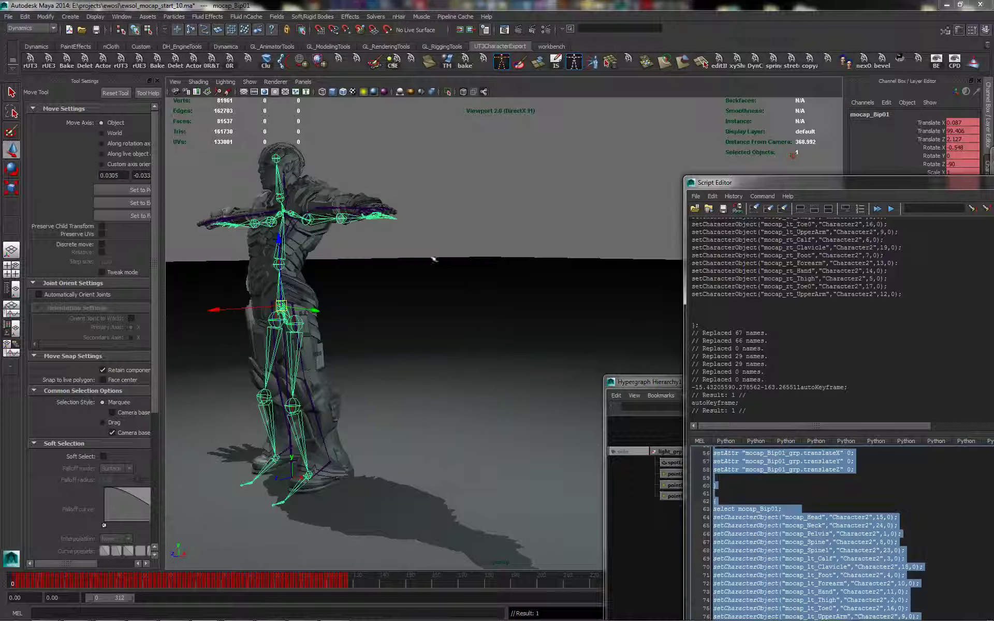
Inspect the overlaid mocap skeleton and the new node names of its left upper arm and forearm joints.
alt+middle_drag(333, 316, 374, 285)
alt+drag(358, 302, 388, 310)
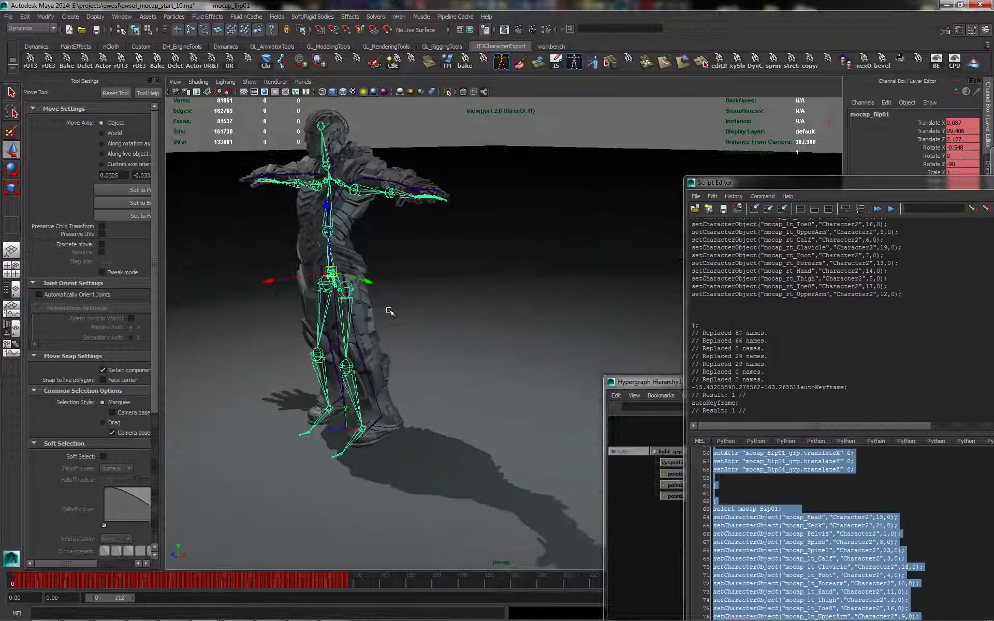
alt+middle_drag(388, 309, 413, 307)
alt+drag(415, 308, 399, 204)
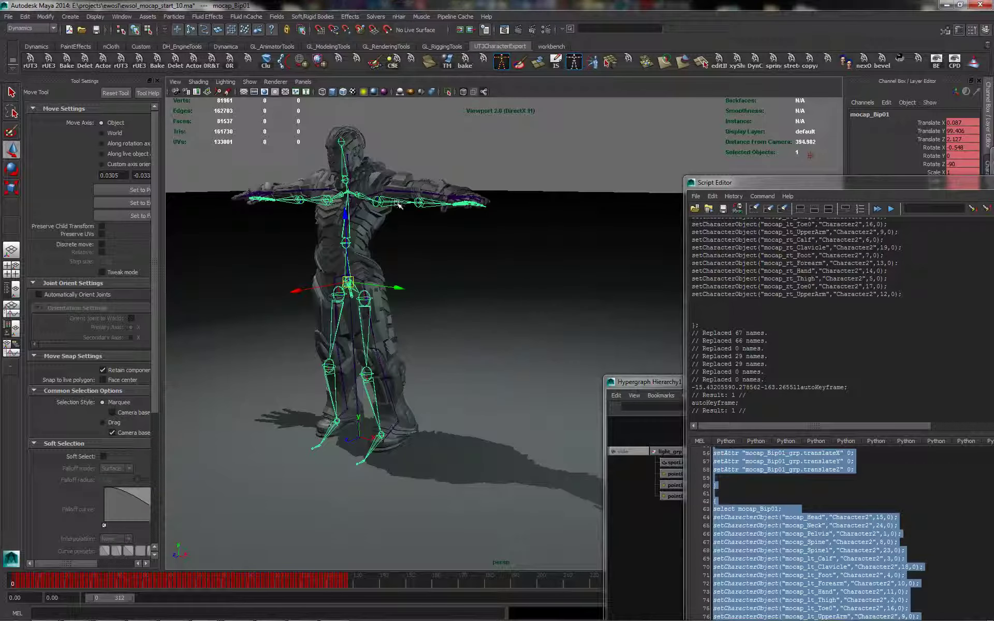
click(399, 203)
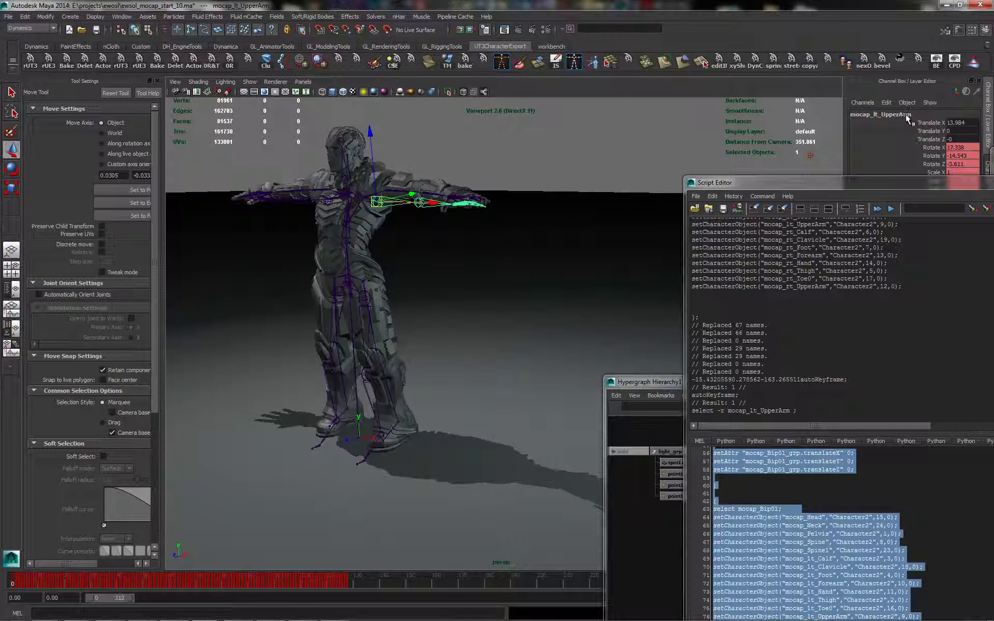
click(456, 245)
click(428, 205)
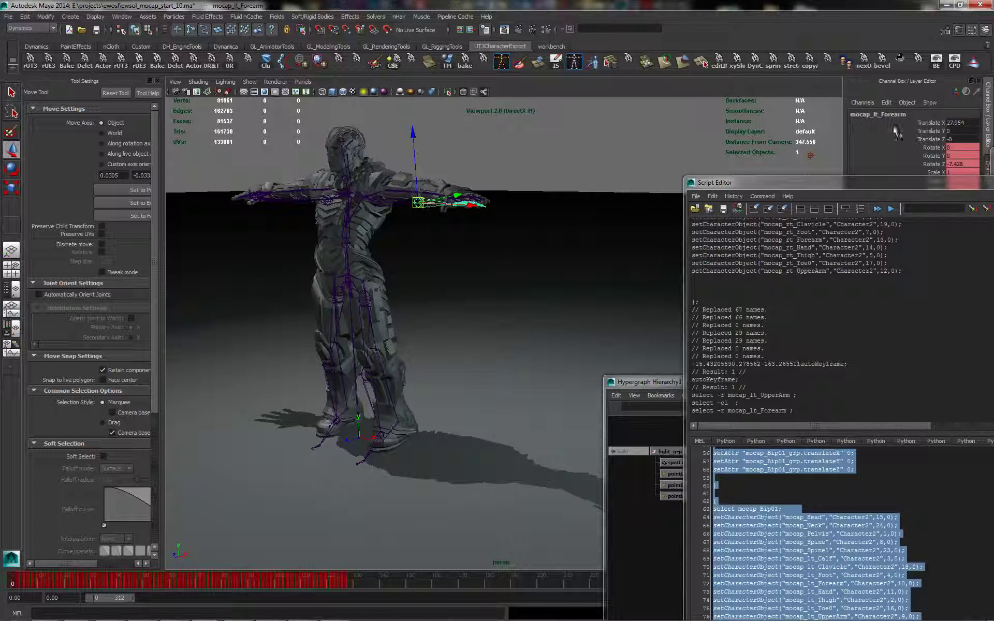
alt+drag(544, 248, 508, 295)
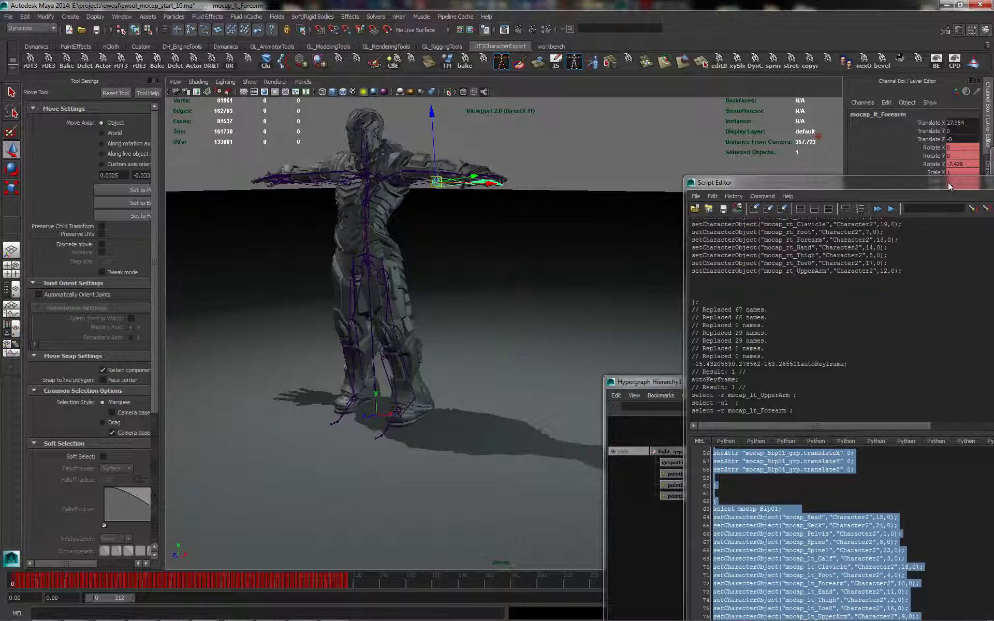
Show Character2 in the HumanIK Character Controls and lower the Script Editor to examine its full skeleton definition.
drag(949, 184, 943, 228)
click(988, 180)
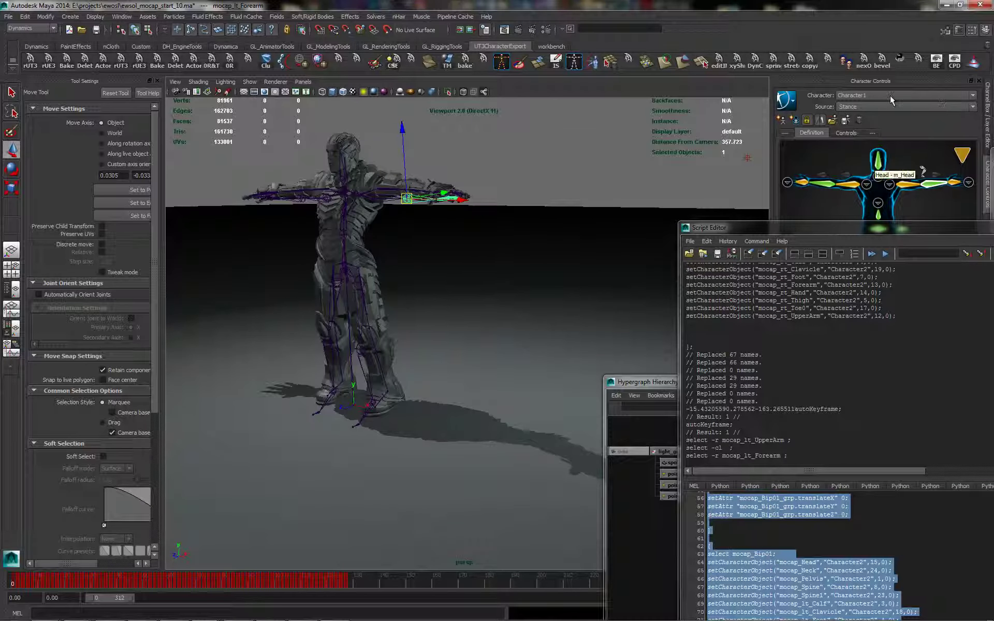
click(859, 93)
click(872, 118)
click(882, 134)
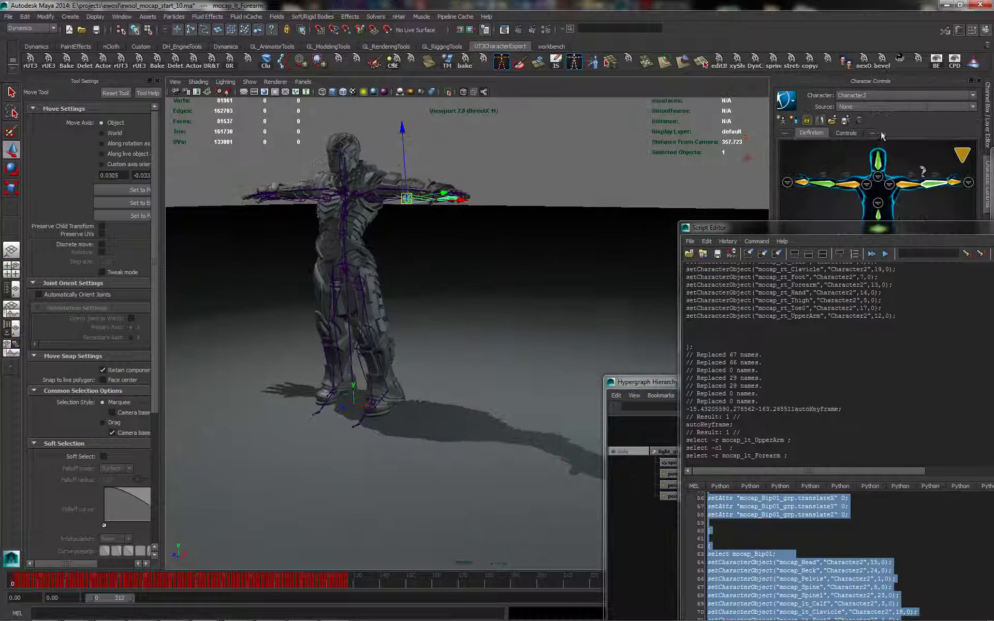
alt+right_drag(541, 208, 534, 195)
alt+middle_drag(534, 195, 544, 183)
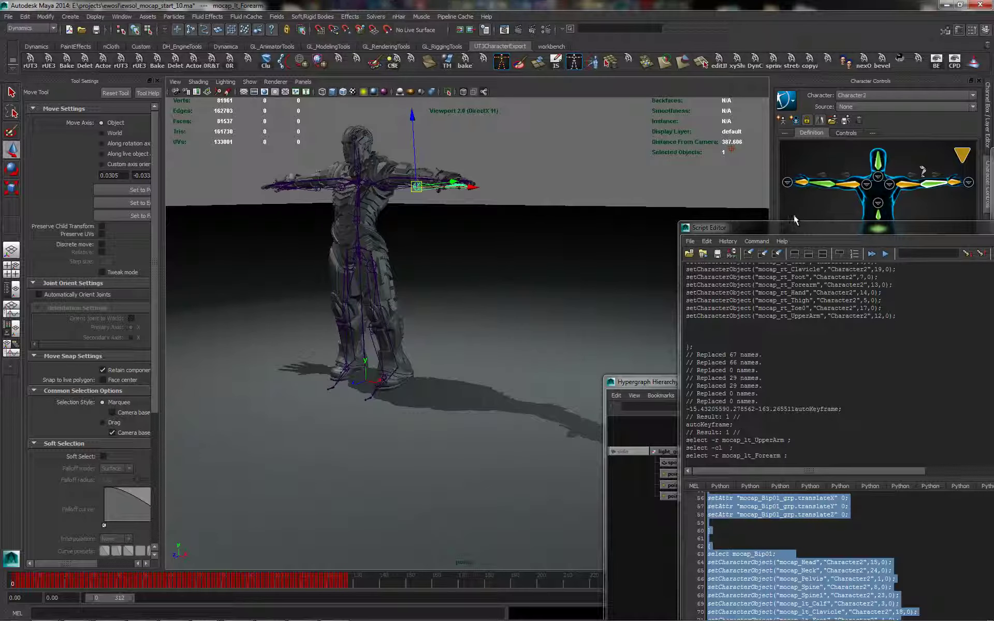
drag(794, 216, 795, 331)
scroll(456, 322, up, 2)
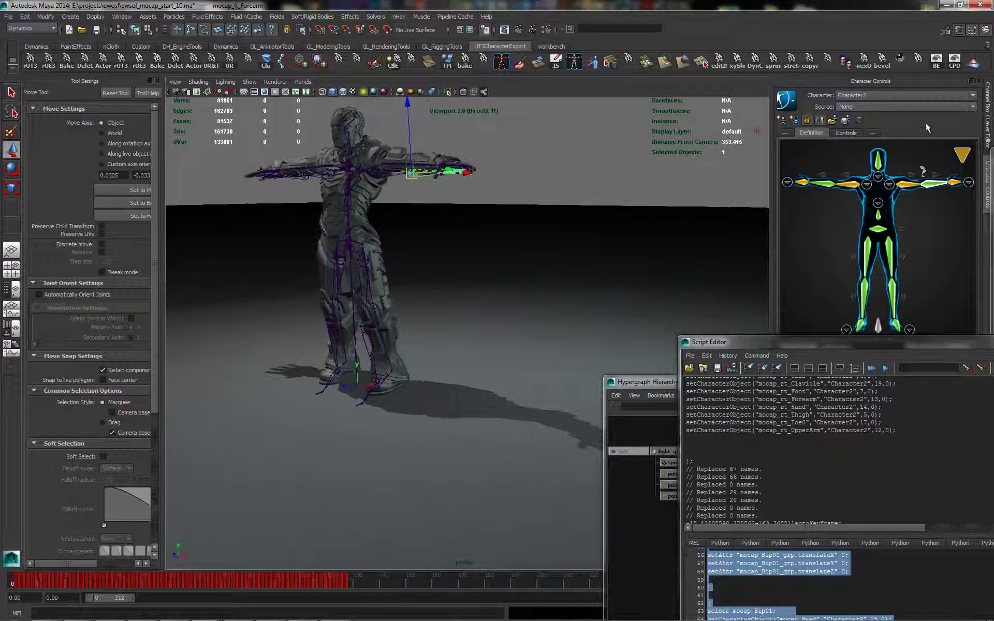
Make Character1 the active HumanIK character and set its source to Character2.
click(872, 95)
click(869, 109)
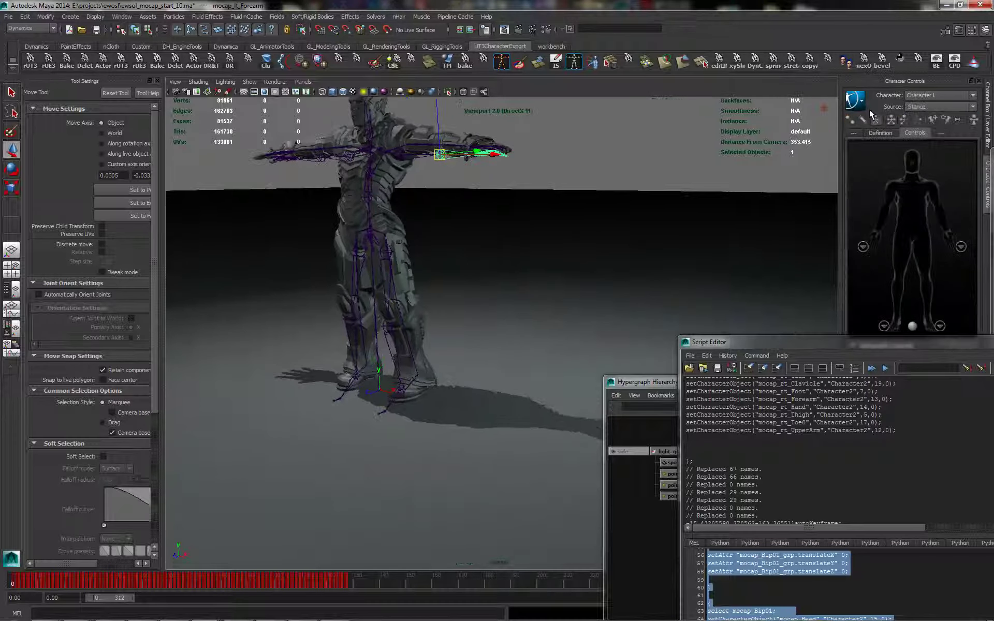
click(932, 107)
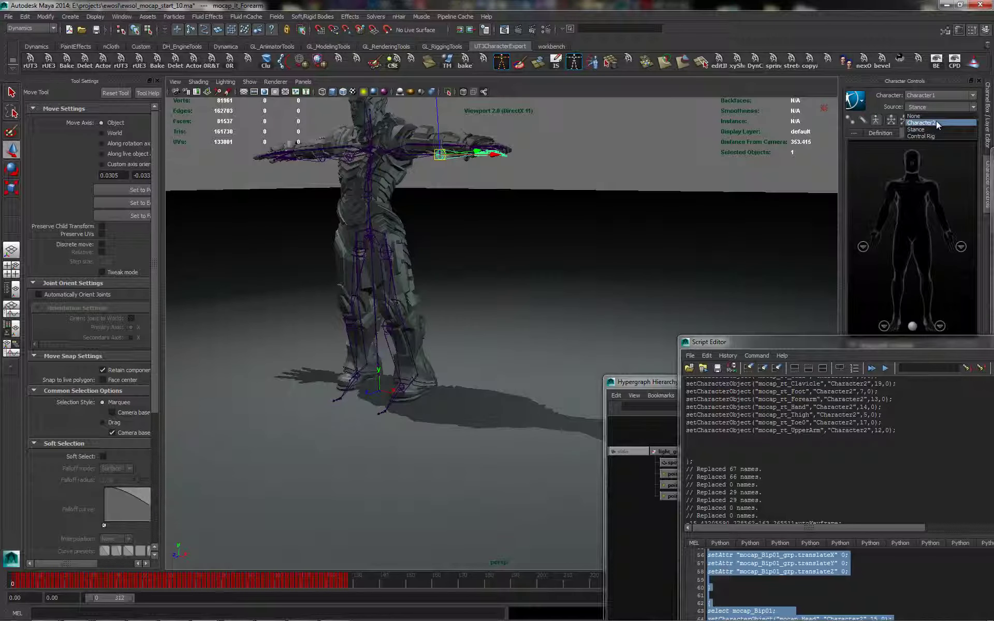
click(936, 122)
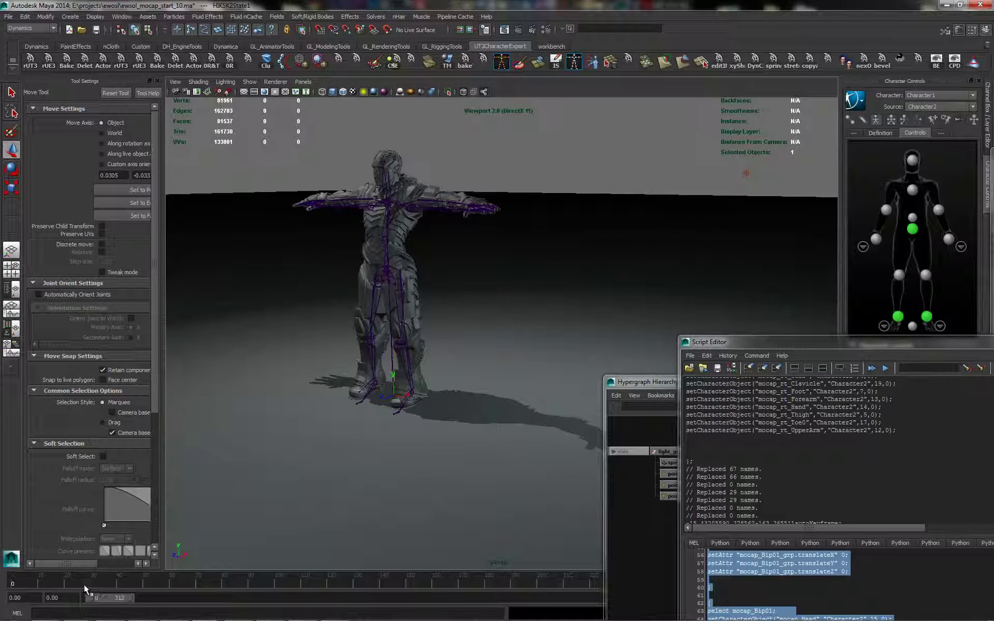
Move the Script Editor and Hypergraph windows aside and play through the retargeted walk on the armoured character.
drag(23, 582, 325, 573)
drag(743, 347, 993, 322)
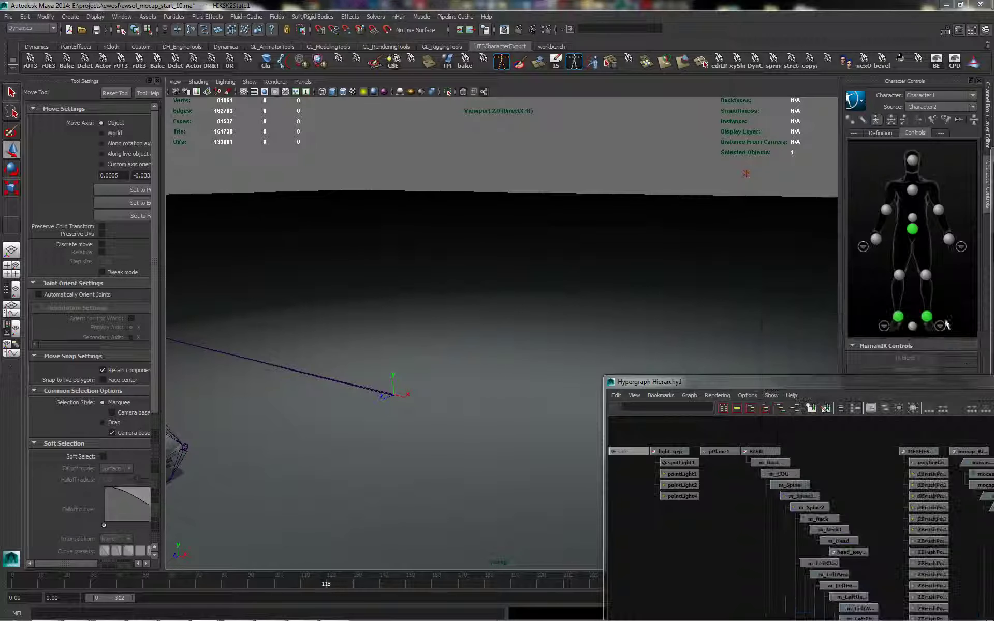
drag(675, 387, 993, 345)
alt+right_drag(500, 334, 433, 332)
key(alt+v)
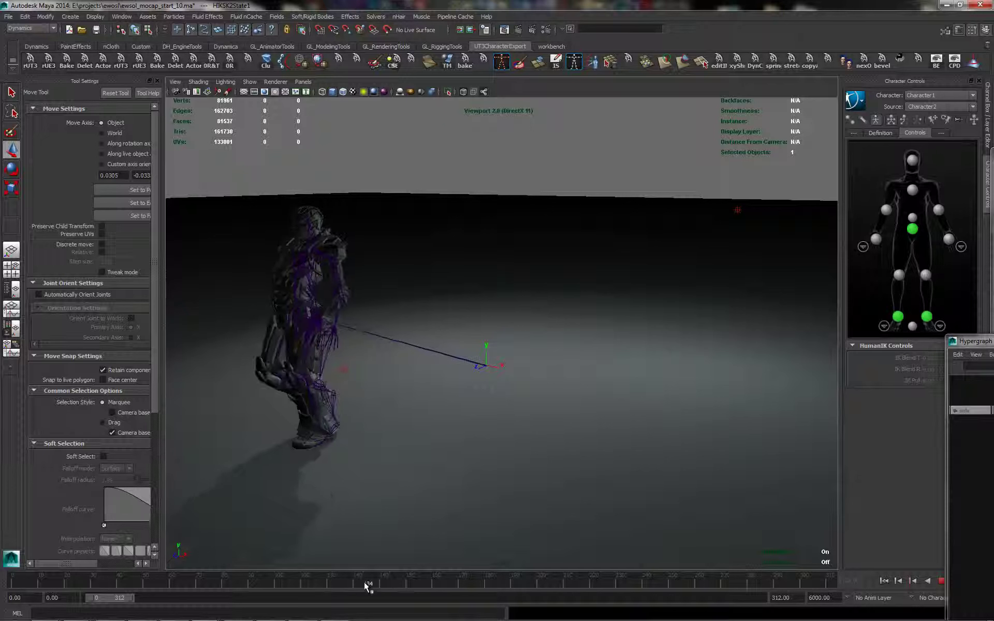
key(alt+v)
End the playback range at frame 129 and bake Character1's retargeted animation to its skeleton.
drag(130, 601, 110, 599)
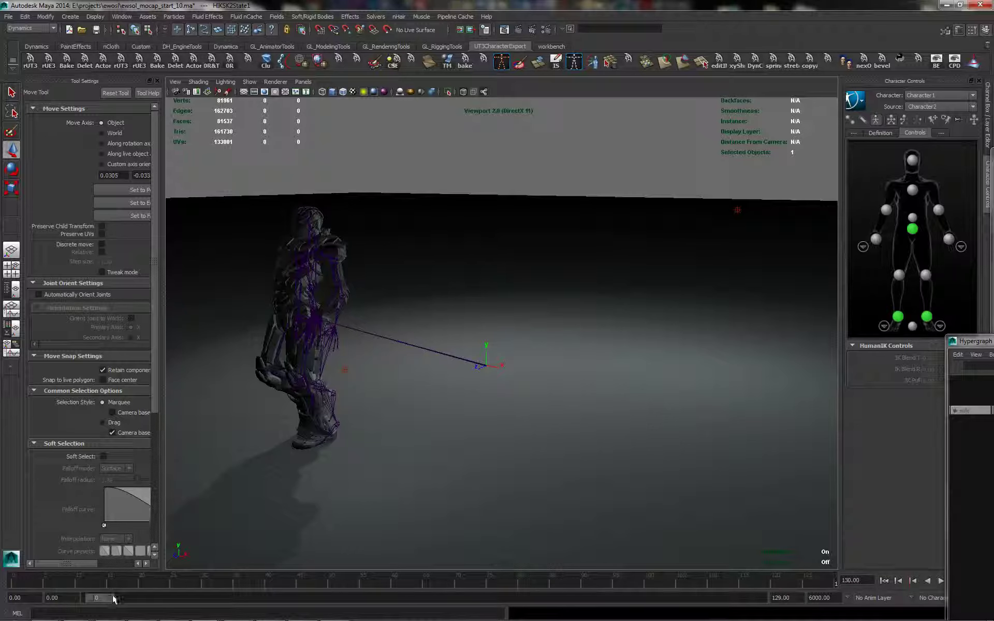
click(855, 100)
mouse_move(876, 136)
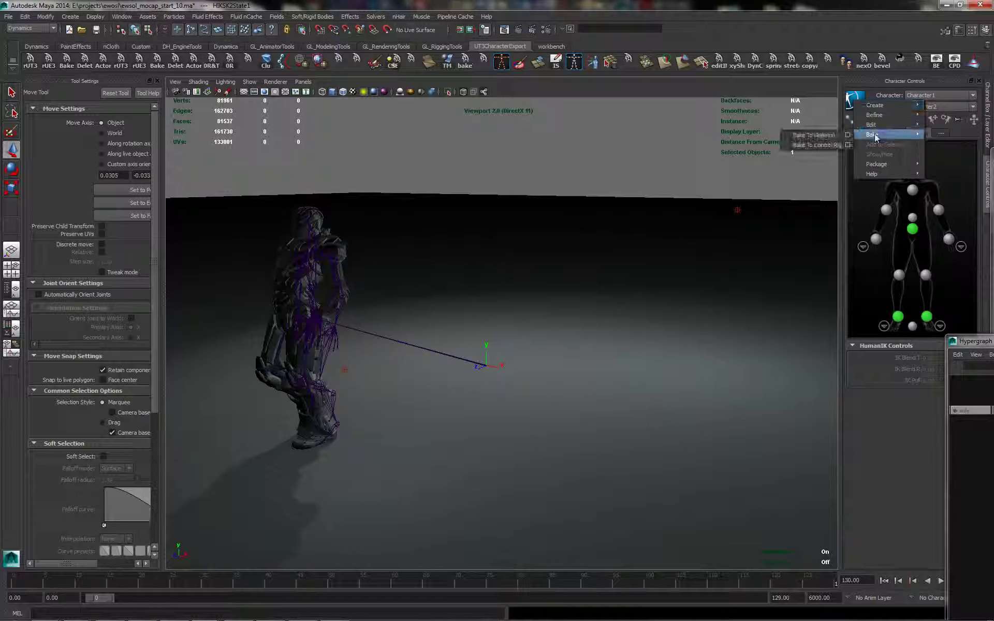
click(813, 136)
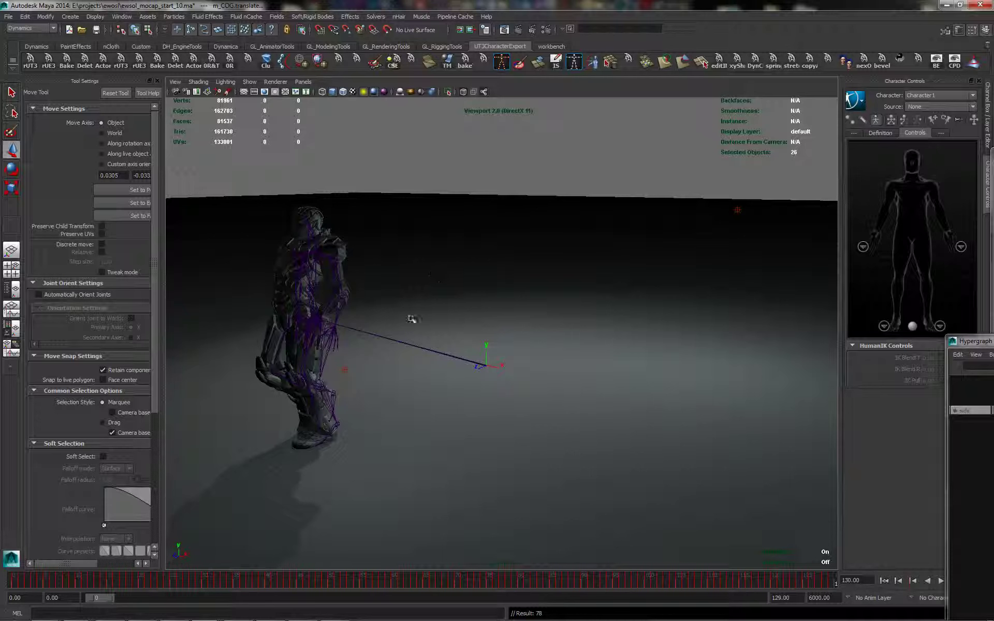
Bring the Hypergraph Hierarchy back into view, check m_COG for keys, and select the m_Root joint under the BIND group.
drag(993, 342, 500, 216)
alt+middle_drag(708, 390, 755, 422)
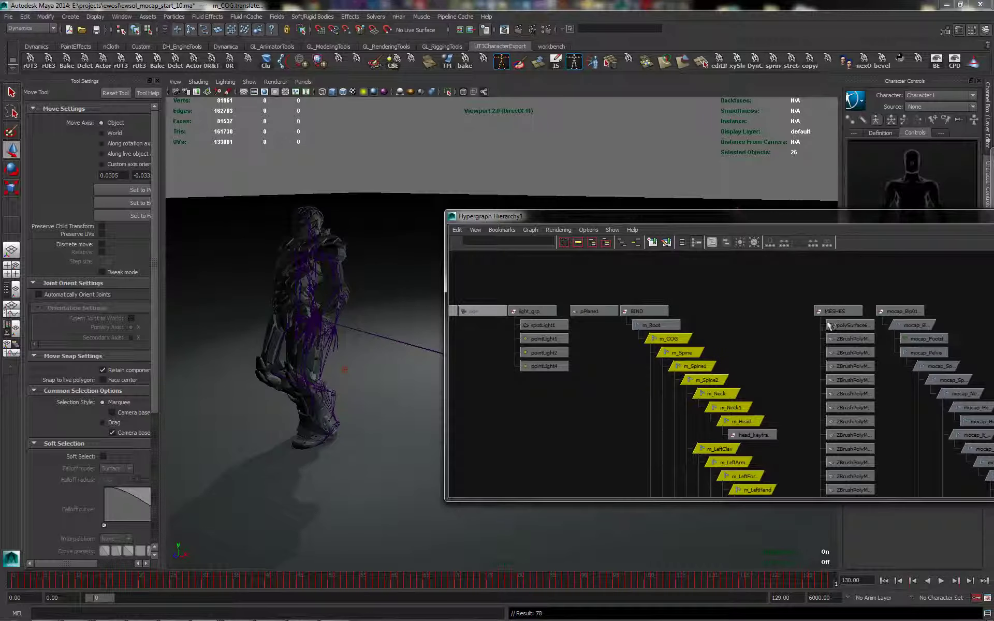
alt+middle_drag(631, 332, 626, 343)
alt+right_drag(626, 344, 721, 340)
click(655, 327)
click(654, 326)
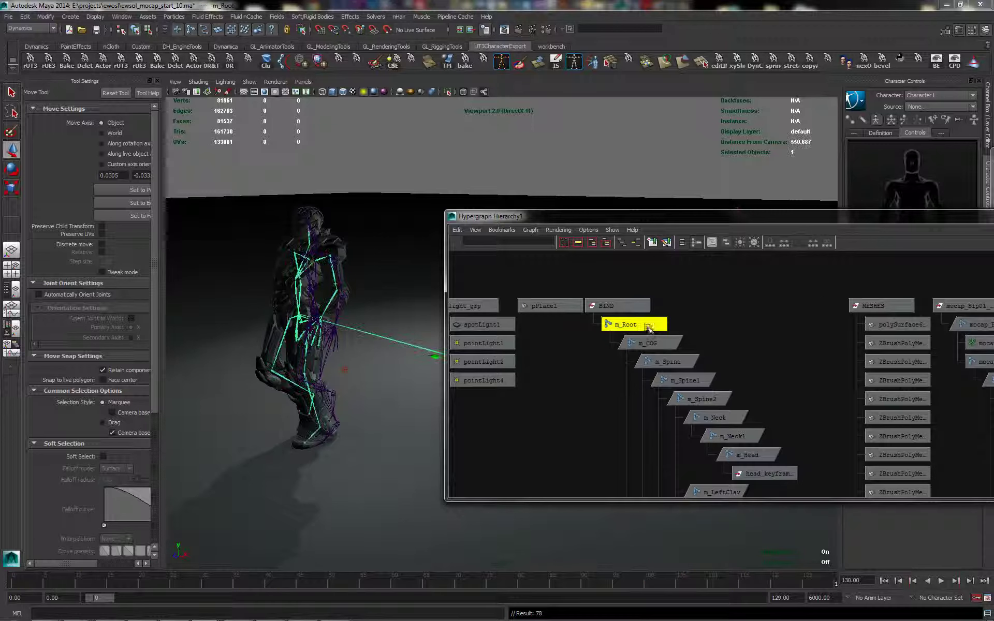
click(647, 341)
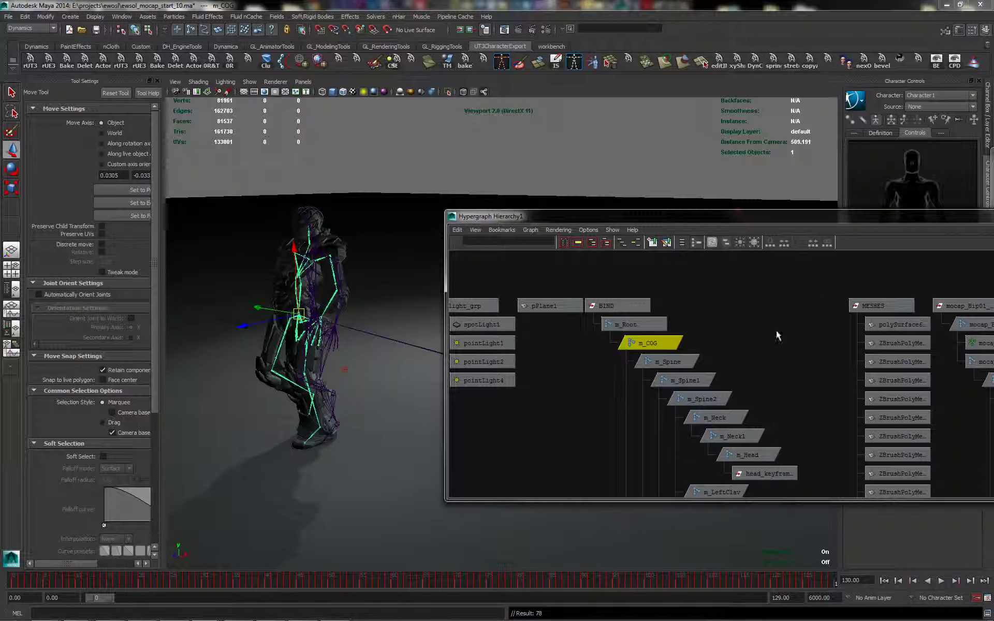
click(654, 328)
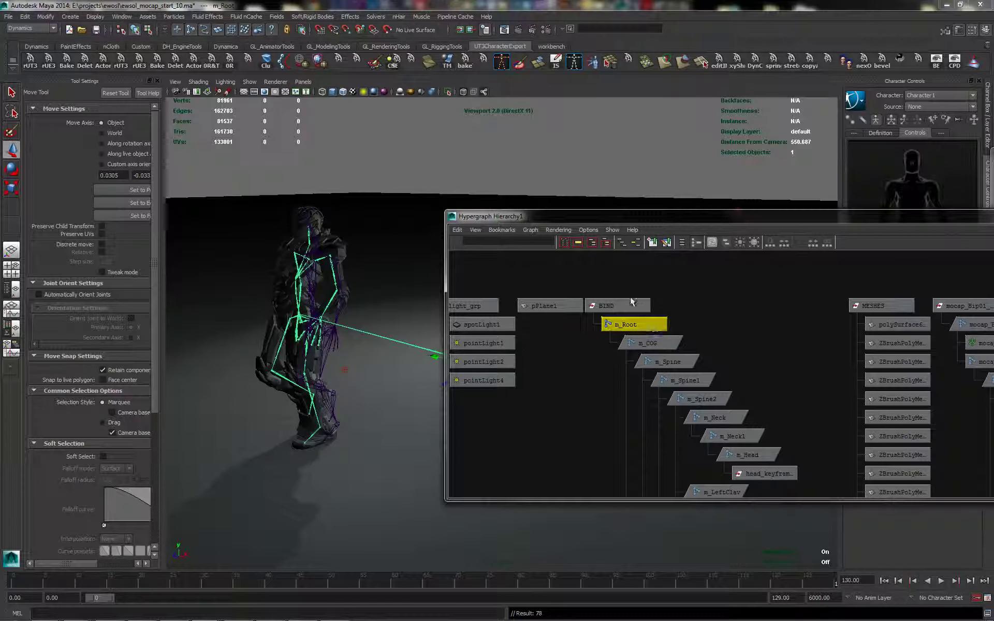
scroll(309, 246, down, 1)
alt+drag(309, 246, 361, 278)
click(656, 325)
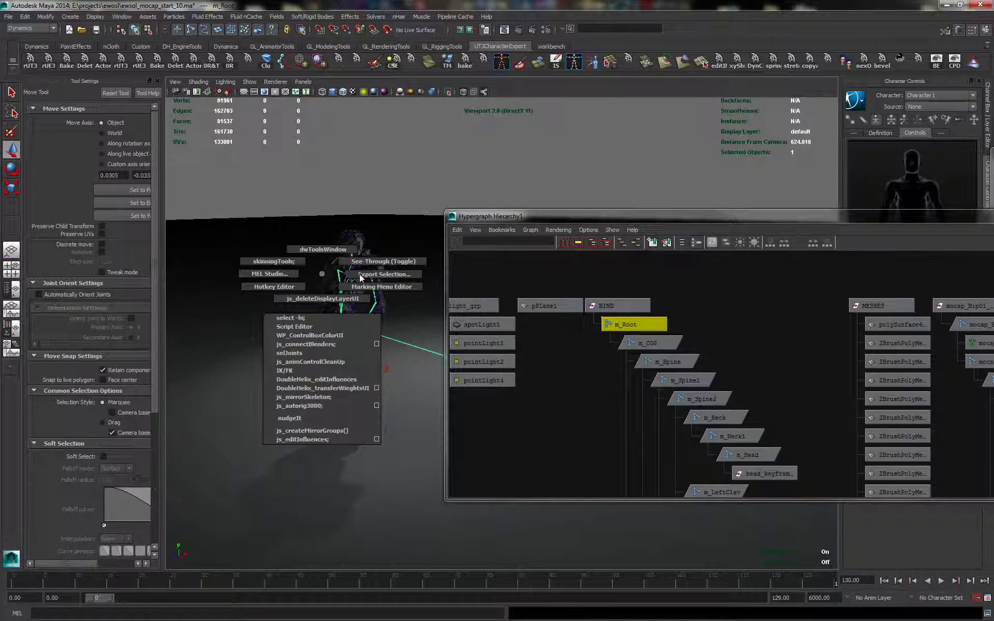
Export the selected m_Root skeleton as an FBX file named ewsol_cmu_walk_E_02.fbx in the E:\projects\ewosl folder.
right_drag(359, 278, 361, 278)
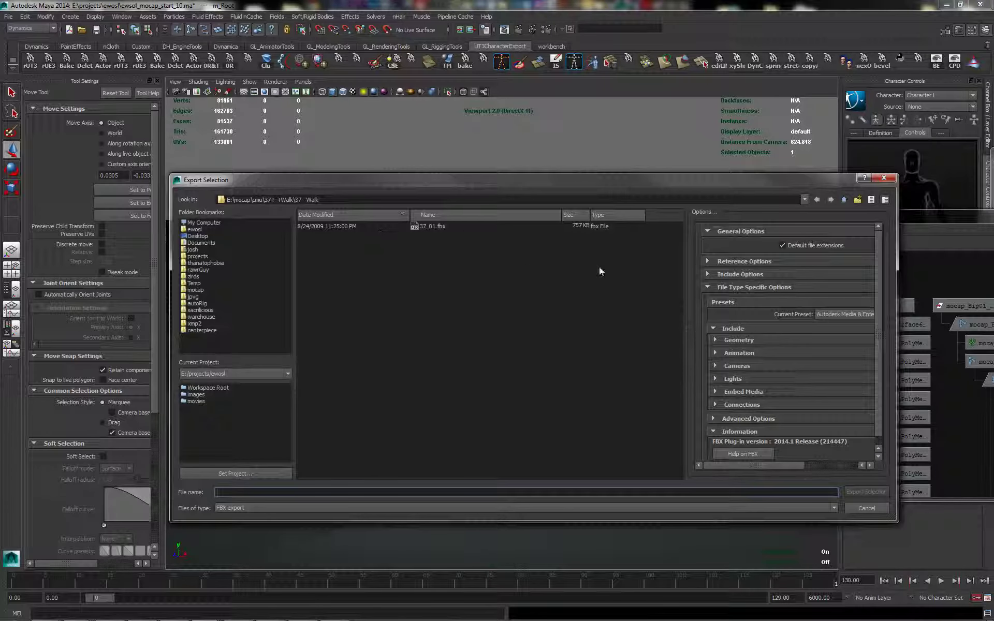
drag(568, 182, 649, 202)
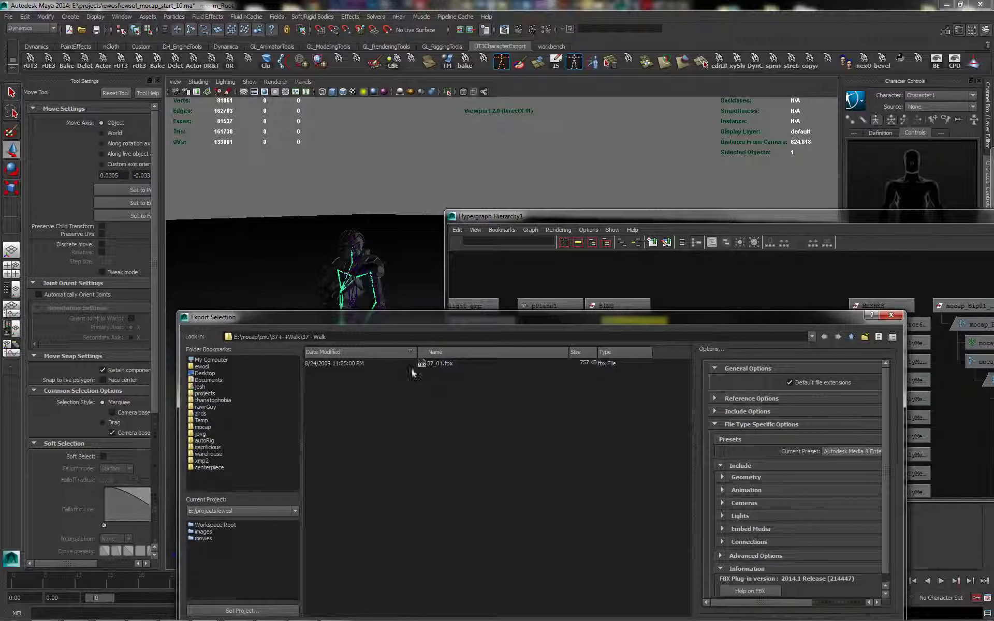
drag(420, 328, 473, 290)
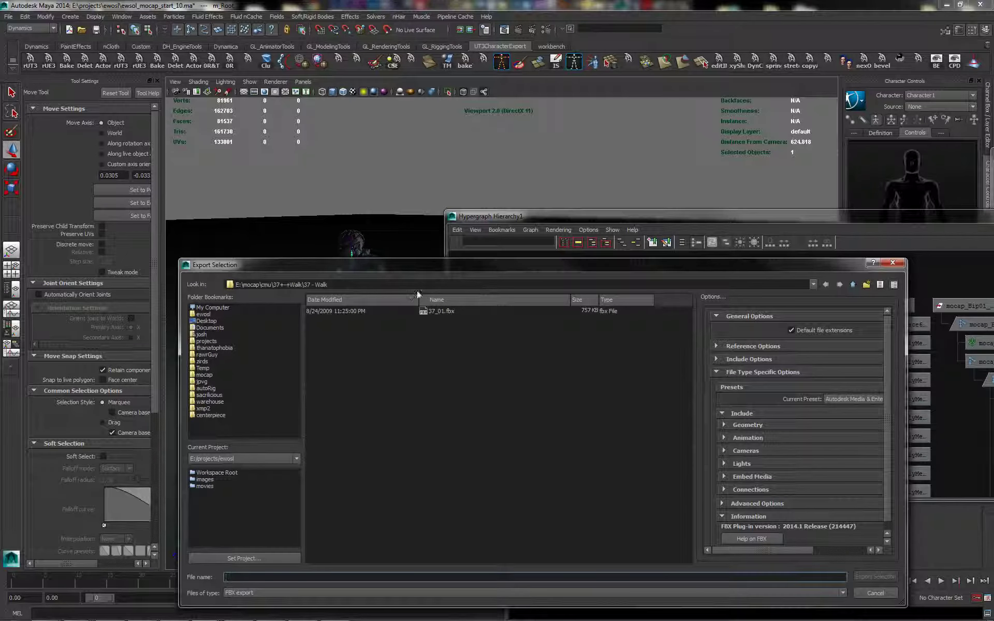
click(207, 315)
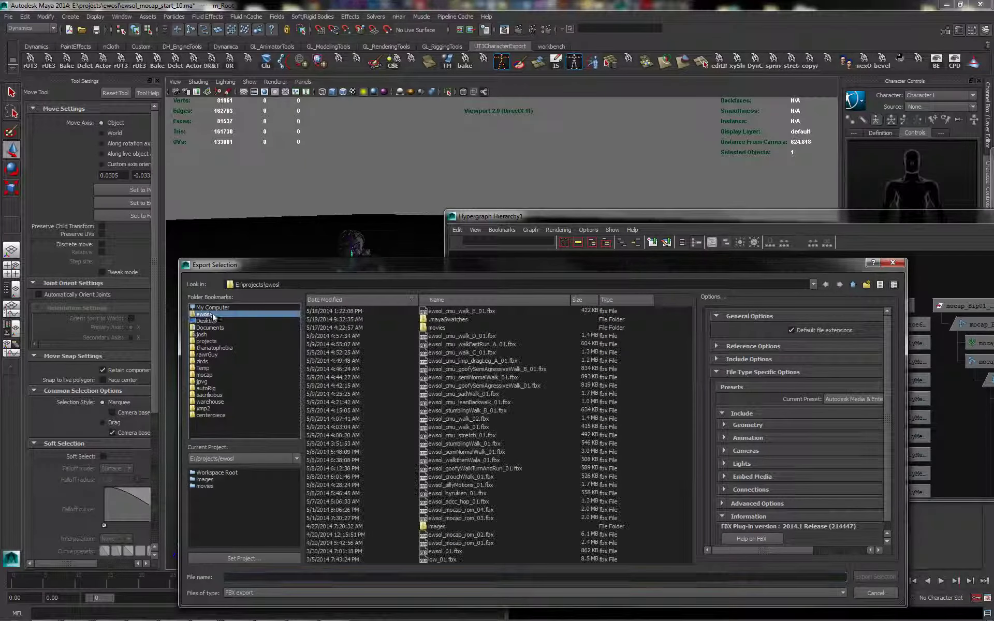
click(471, 311)
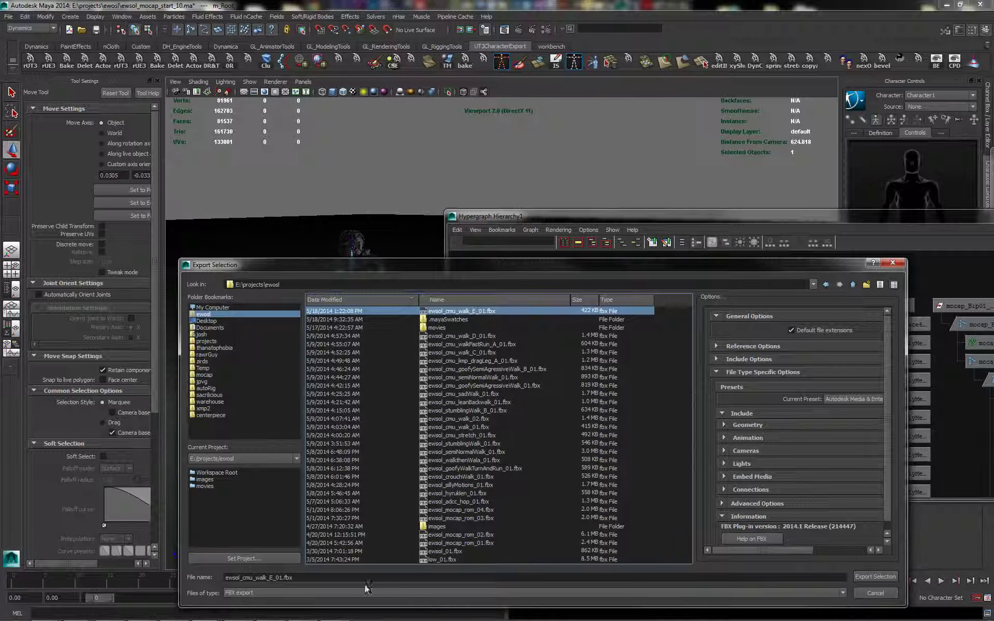
click(280, 577)
drag(281, 577, 284, 577)
text(2)
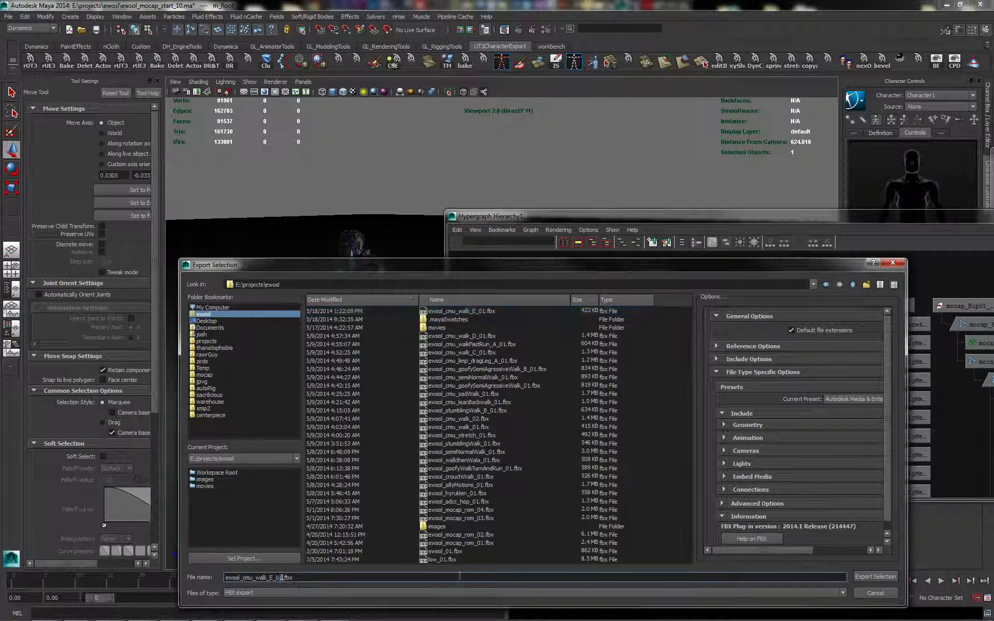
click(878, 577)
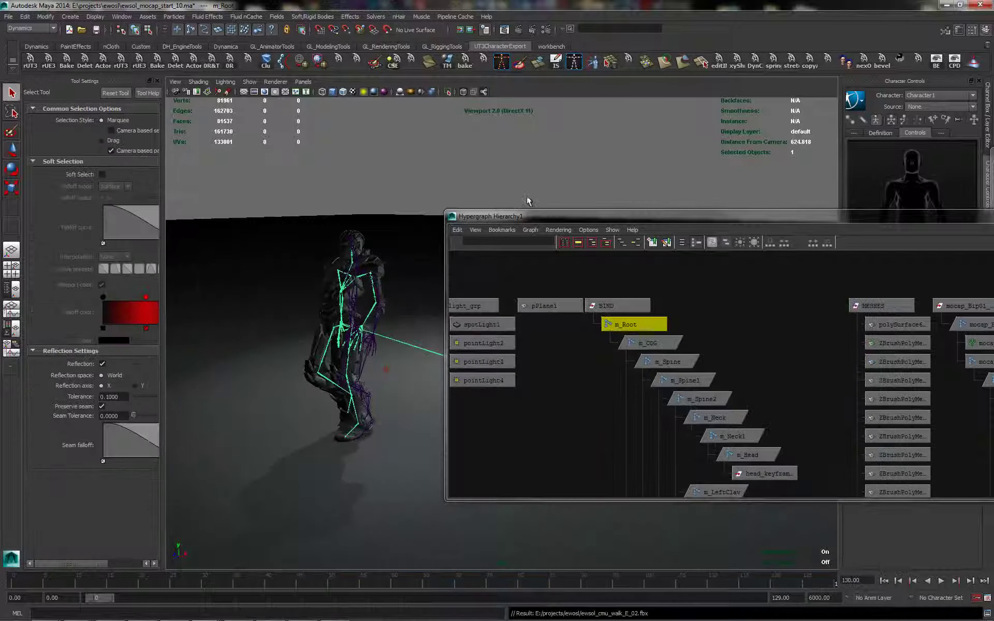
alt+right_drag(580, 168, 555, 171)
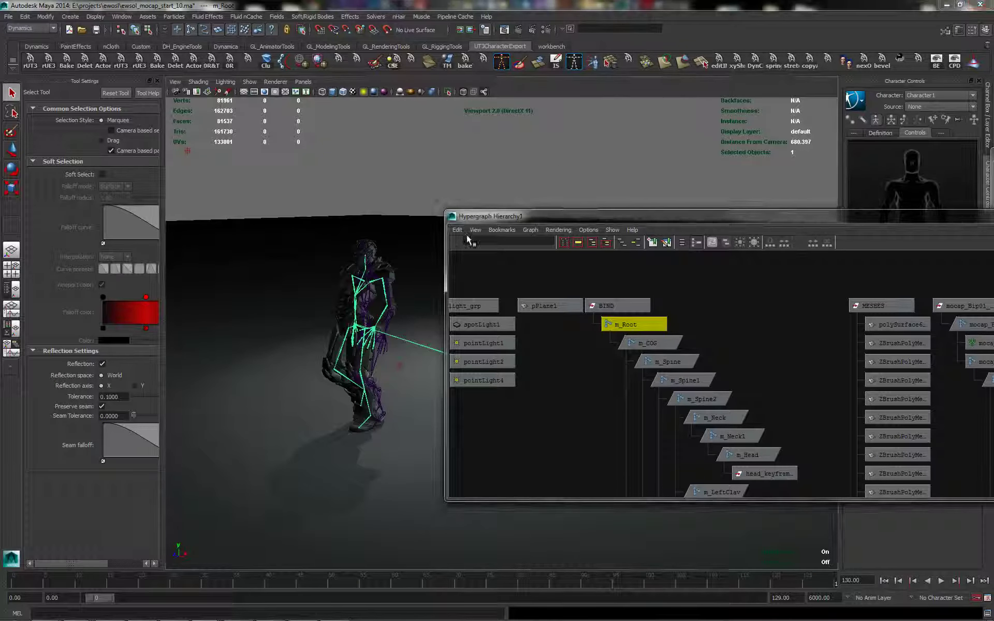
Move the Hypergraph Hierarchy window aside and switch to the Maya session with the ewsol_deformationTest_82.ma rig scene open.
drag(445, 211, 674, 325)
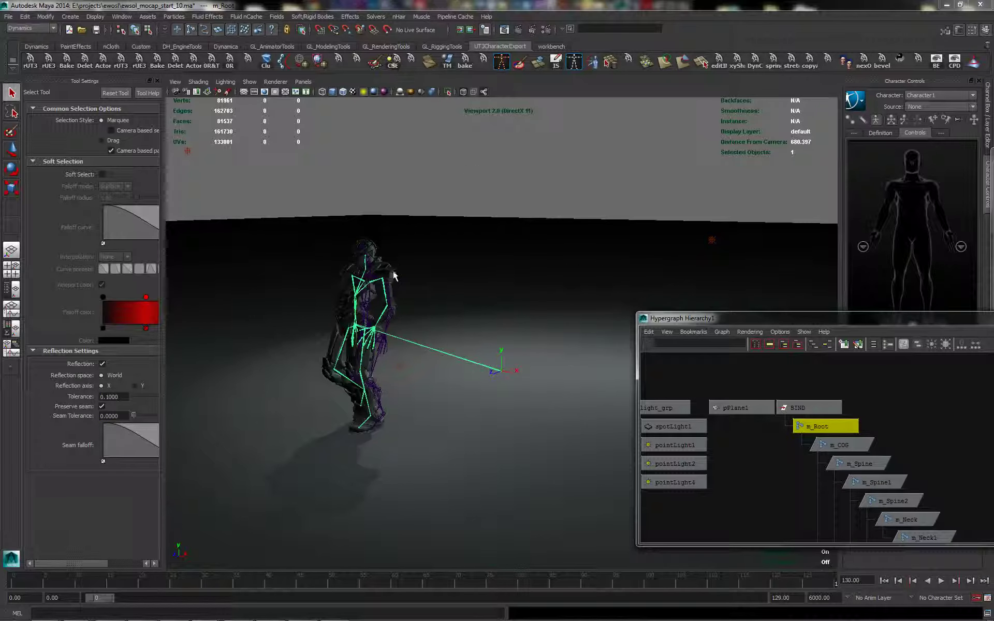
mouse_move(178, 613)
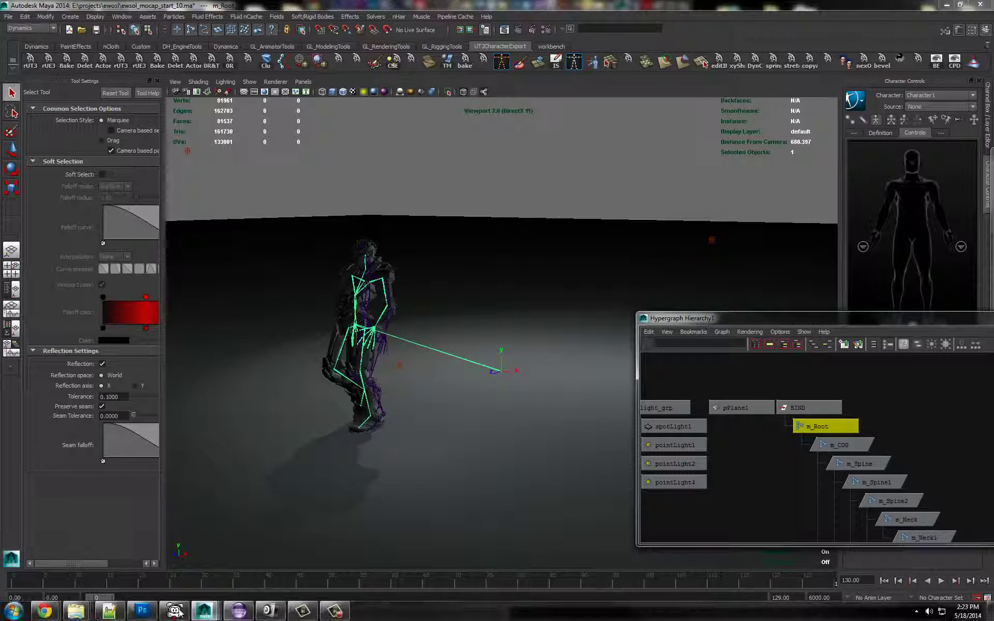
mouse_move(211, 611)
click(322, 544)
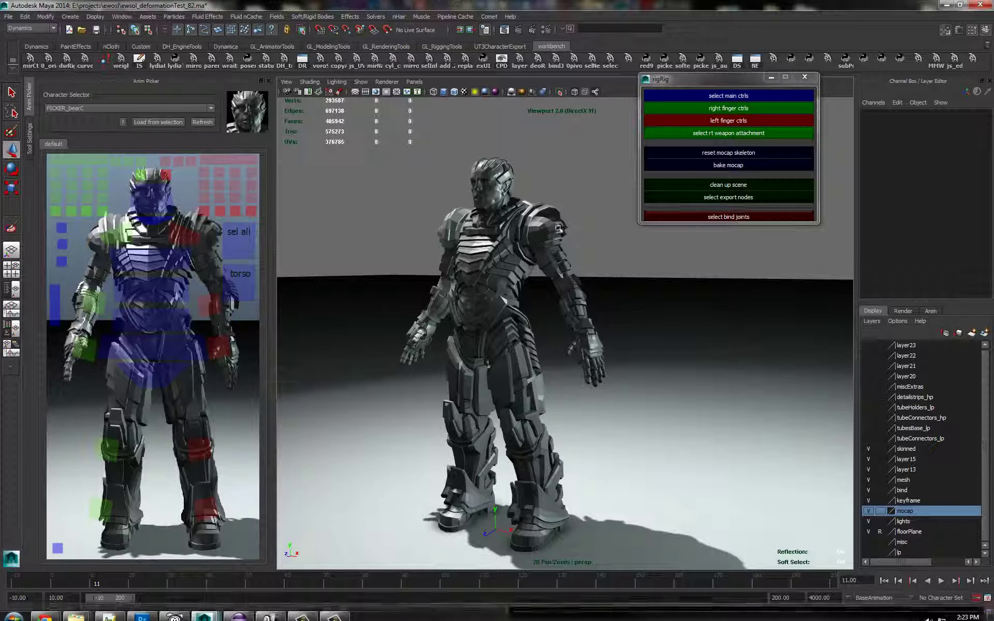
Show the rig's control curves around the armoured character in the perspective view.
alt+drag(640, 316, 641, 312)
alt+middle_drag(641, 313, 683, 282)
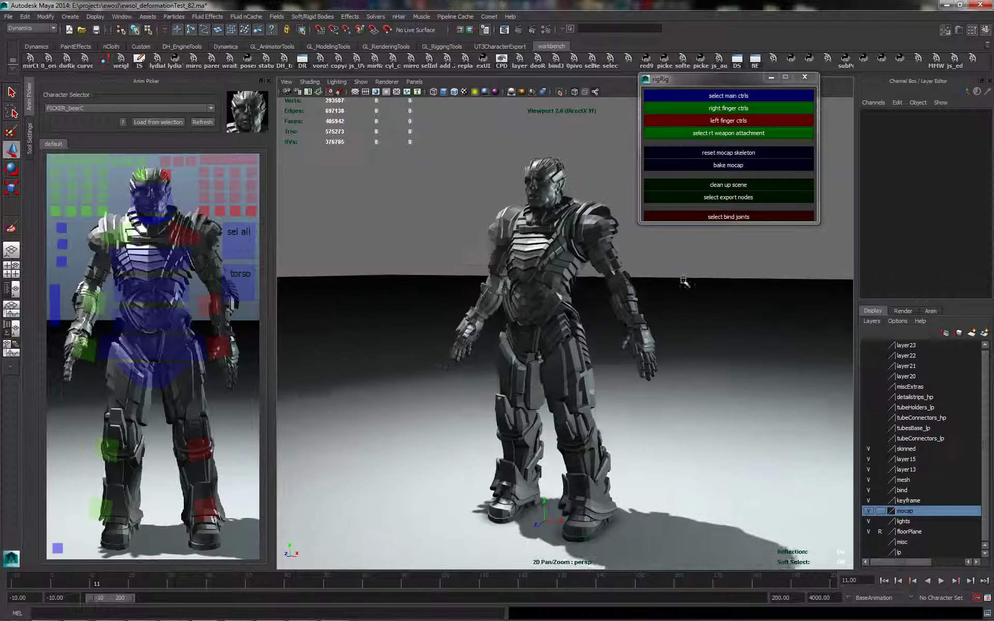
alt+right_drag(684, 282, 660, 298)
alt+drag(660, 298, 629, 284)
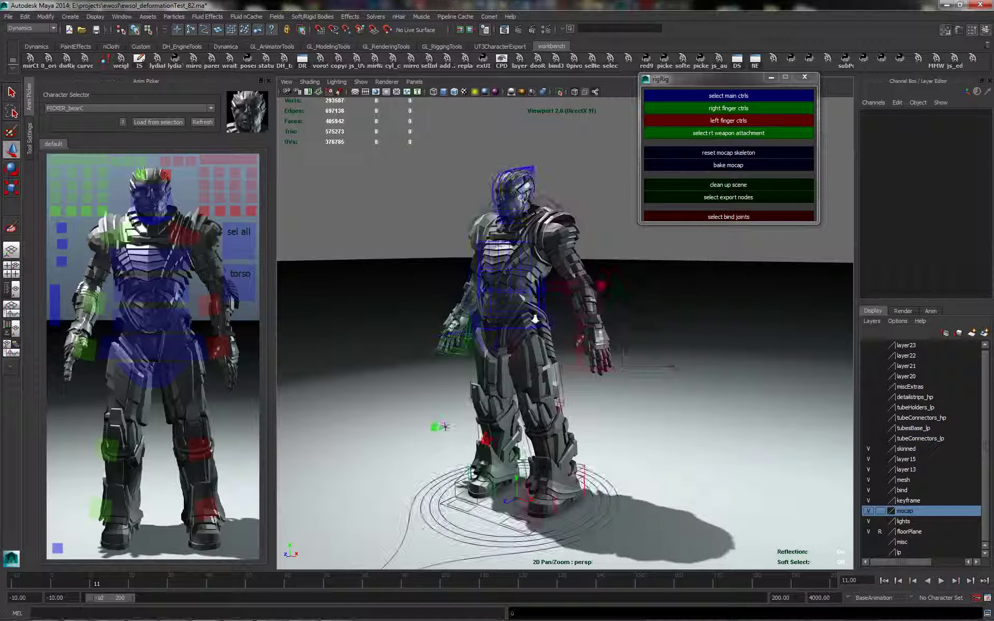
alt+right_drag(597, 287, 518, 313)
alt+middle_drag(510, 317, 504, 294)
alt+drag(515, 322, 520, 324)
click(9, 18)
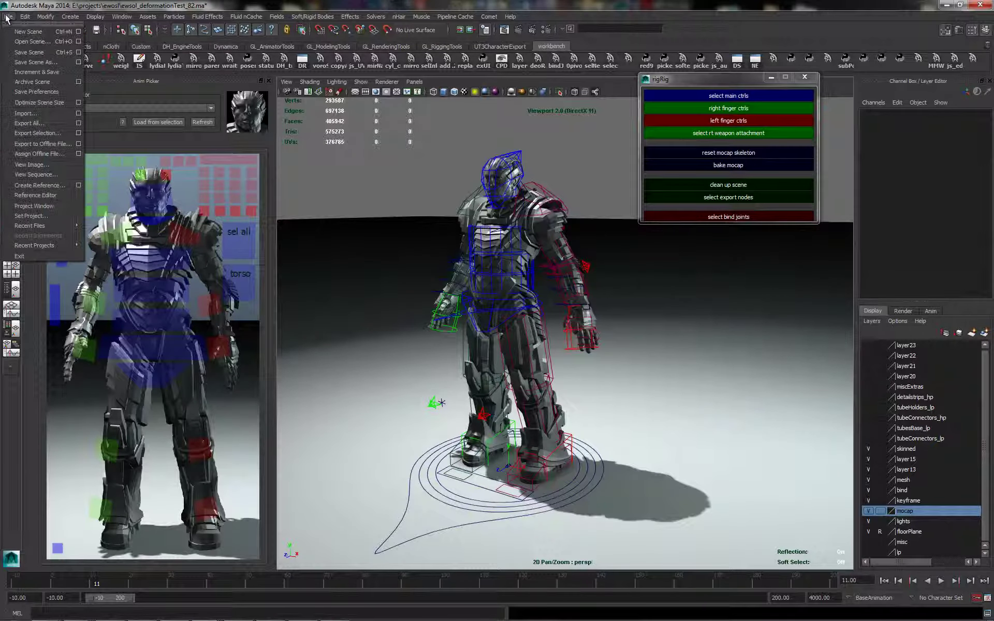
click(565, 231)
alt+right_drag(536, 304, 541, 305)
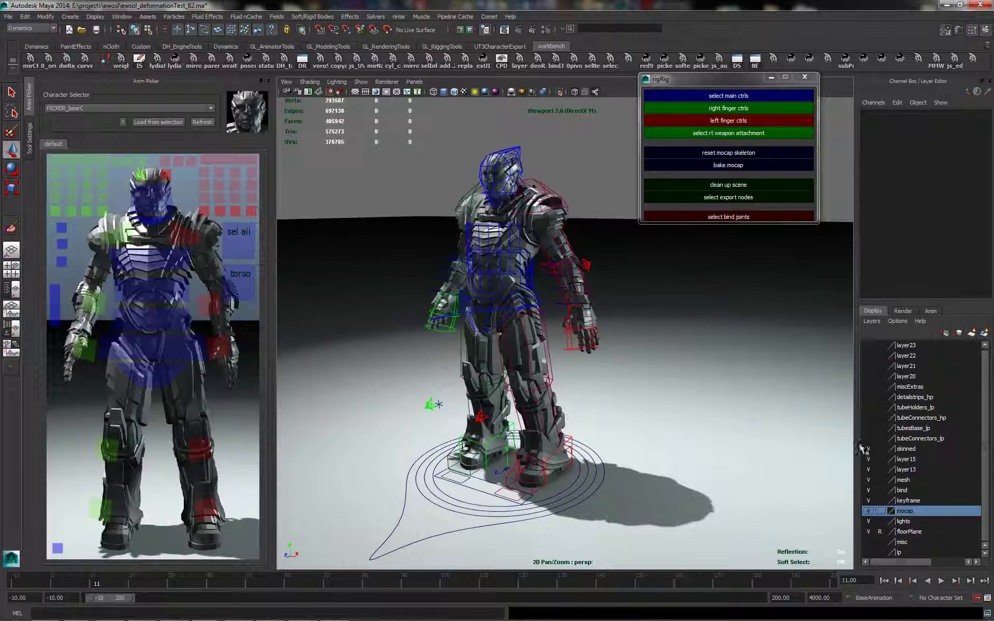
Set the mocap layer to reference display and show only the skeleton joints in the viewport.
click(880, 511)
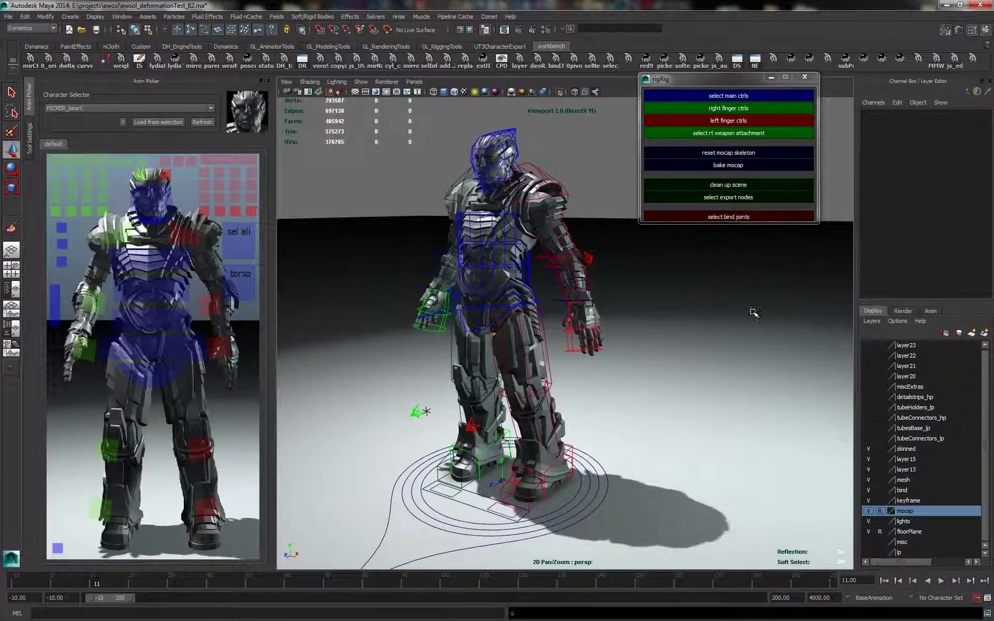
drag(666, 303, 616, 316)
drag(684, 299, 683, 327)
alt+middle_drag(585, 354, 582, 356)
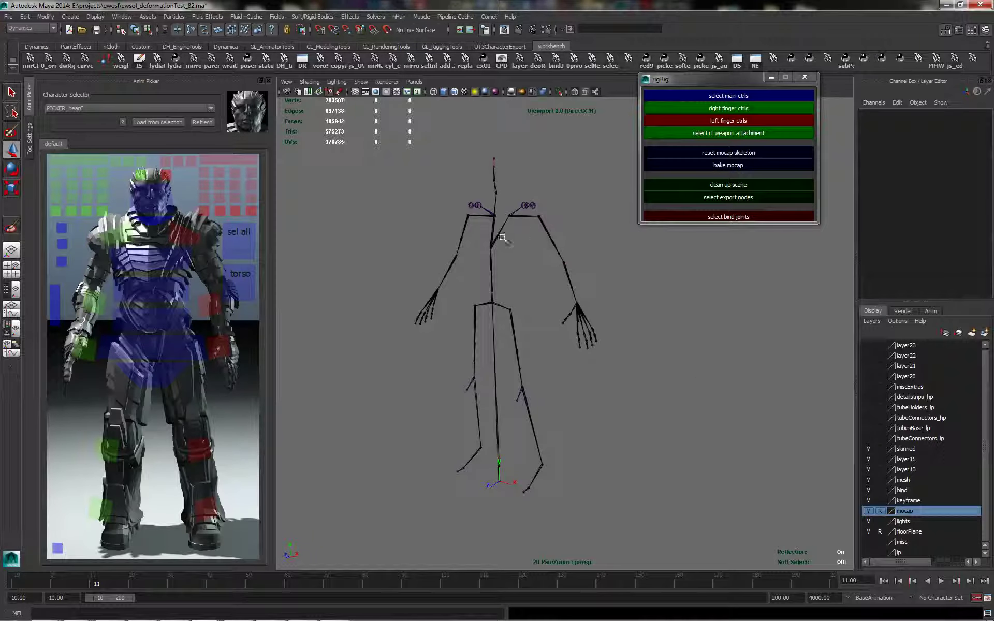
Import ewsol_cmu_walk_E_02.fbx from the E:\projects\ewosl folder into the rig scene.
click(9, 16)
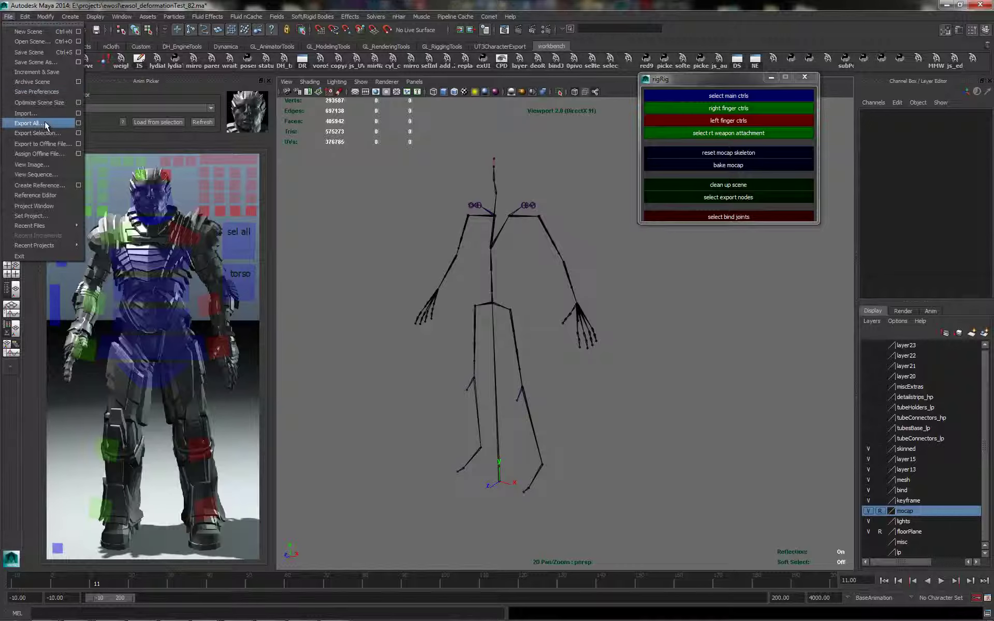
click(31, 112)
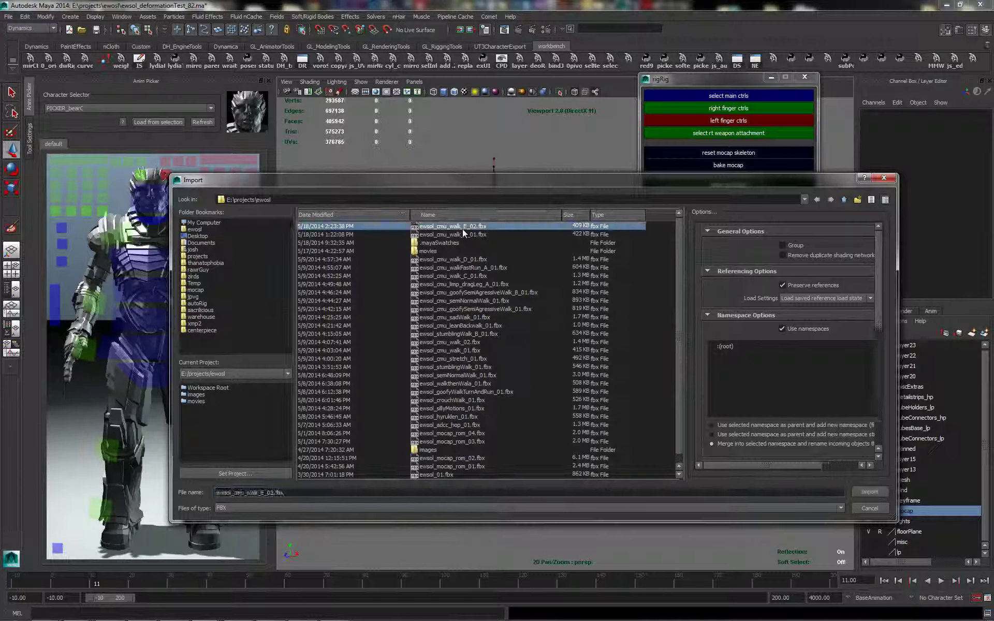
click(872, 488)
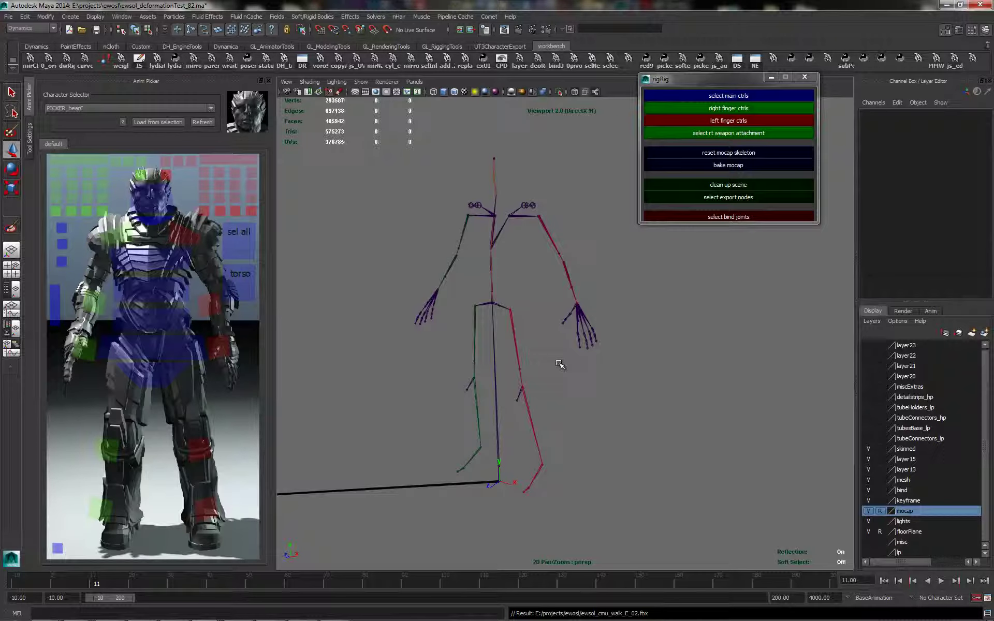
Play the imported walk on the mocap skeleton and stop at frame 17.
alt+right_drag(659, 396, 479, 382)
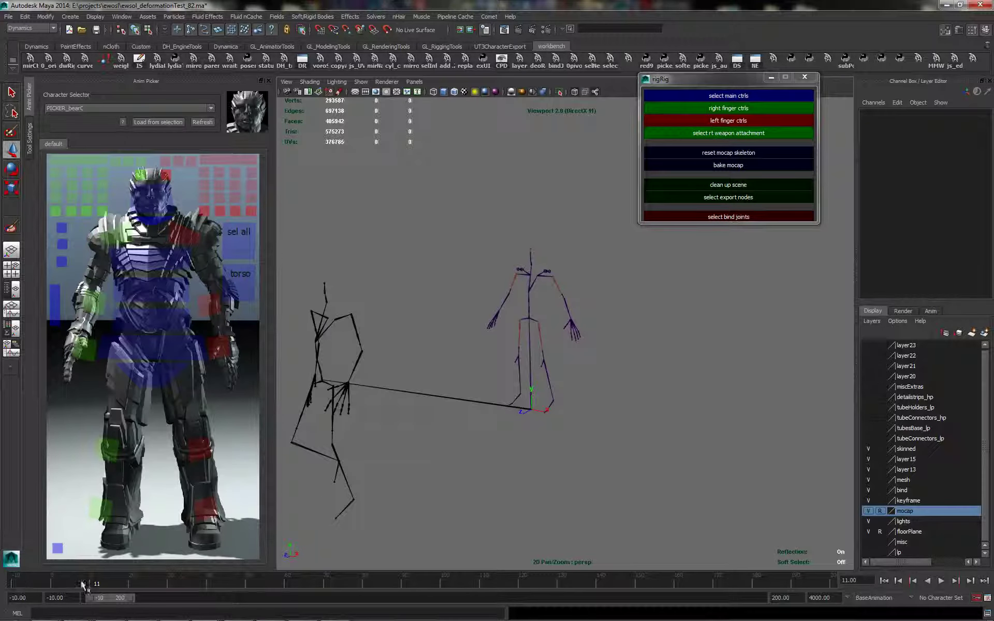
key(alt+v)
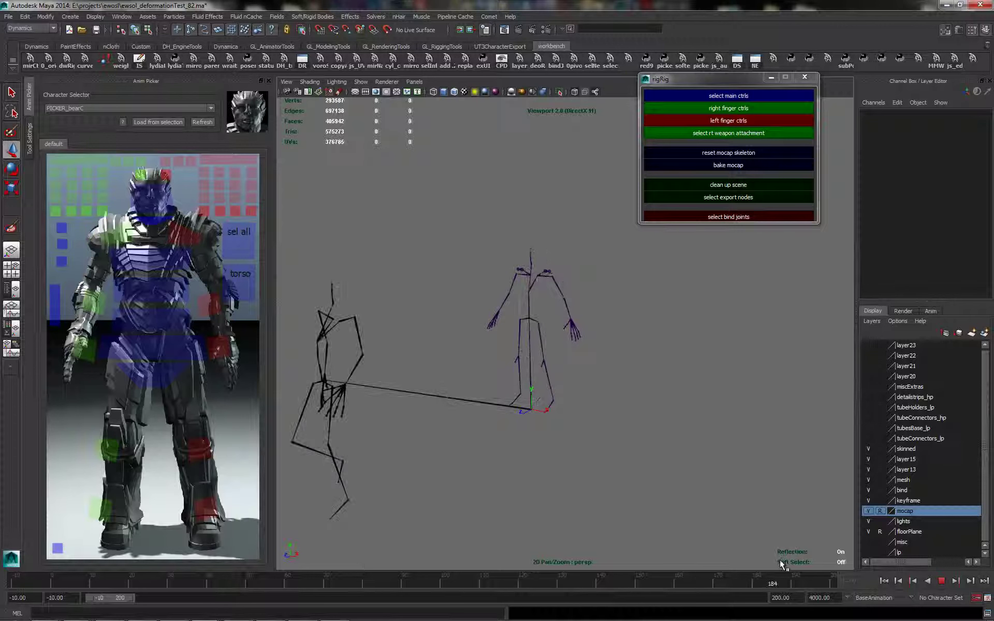
click(120, 577)
scroll(668, 330, up, 1)
Show the control curves and the polygon meshes again alongside the joints in the viewport.
right_click(673, 320)
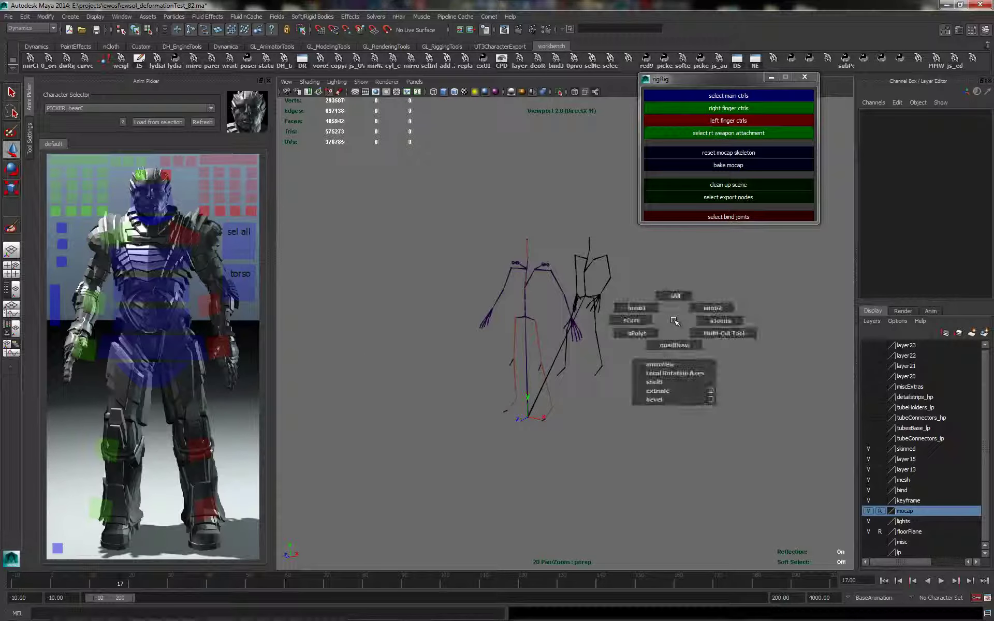
right_drag(674, 321, 632, 321)
alt+drag(634, 344, 621, 348)
alt+middle_drag(632, 326, 605, 352)
right_click(606, 351)
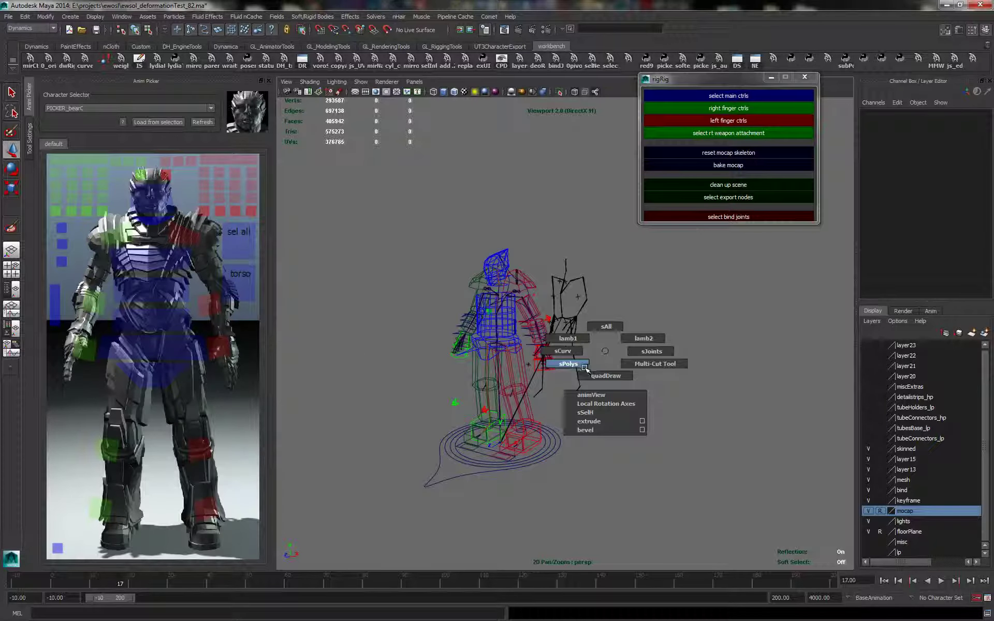
right_drag(585, 367, 563, 406)
Bake the imported mocap onto the character rig with the rig's bake mocap command.
mouse_move(563, 406)
alt+mouse_down()
mouse_move(597, 415)
mouse_move(572, 380)
mouse_move(654, 278)
alt+mouse_up()
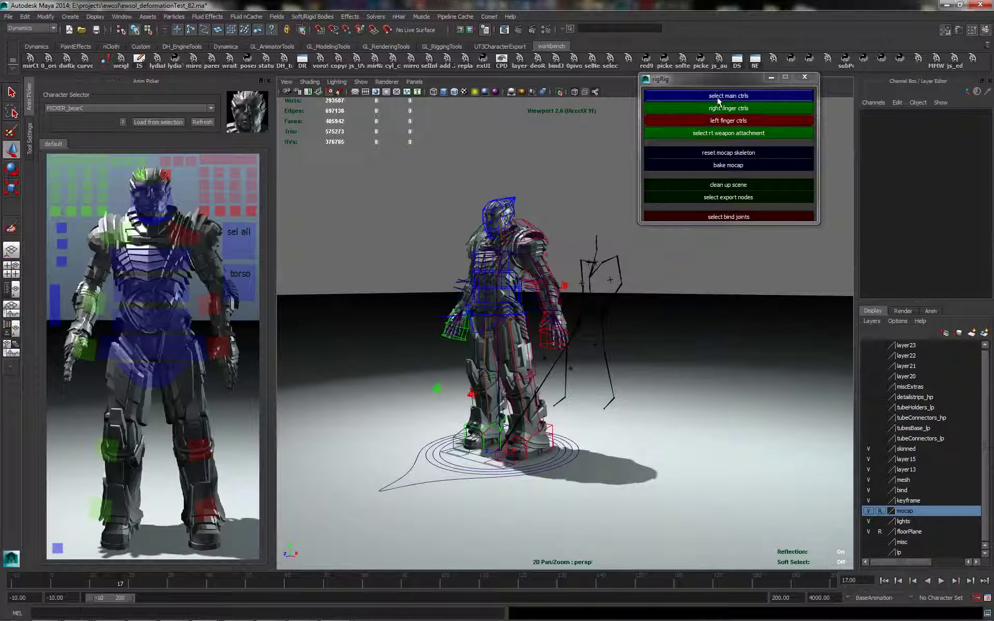
click(730, 166)
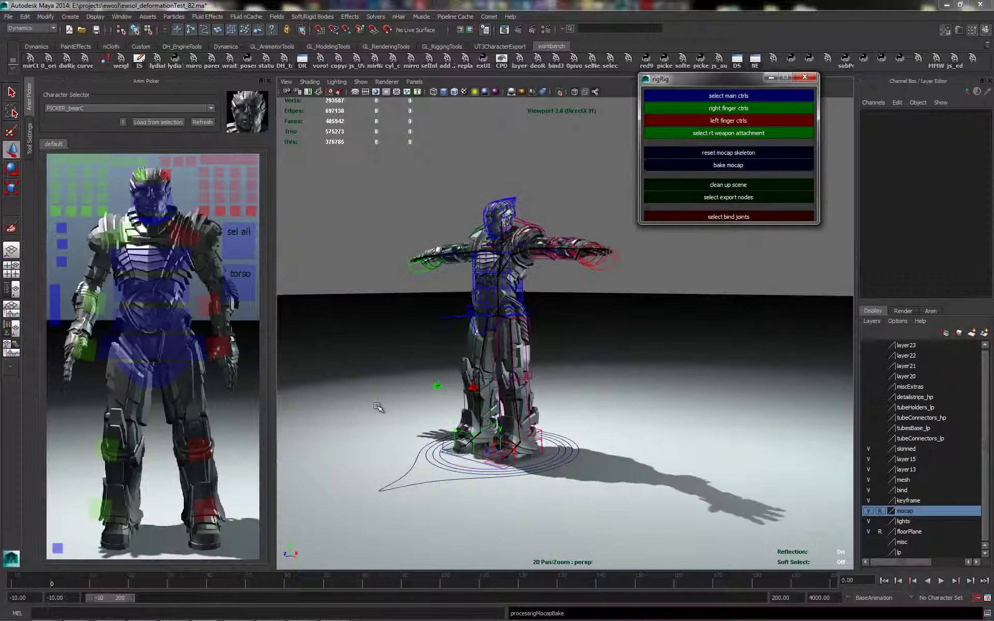
alt+right_drag(398, 411, 407, 413)
Scrub and play through the baked walk on the rigged armoured character, stopping at frame 57.
drag(63, 584, 202, 589)
alt+right_drag(452, 337, 599, 349)
alt+drag(599, 349, 490, 341)
click(942, 581)
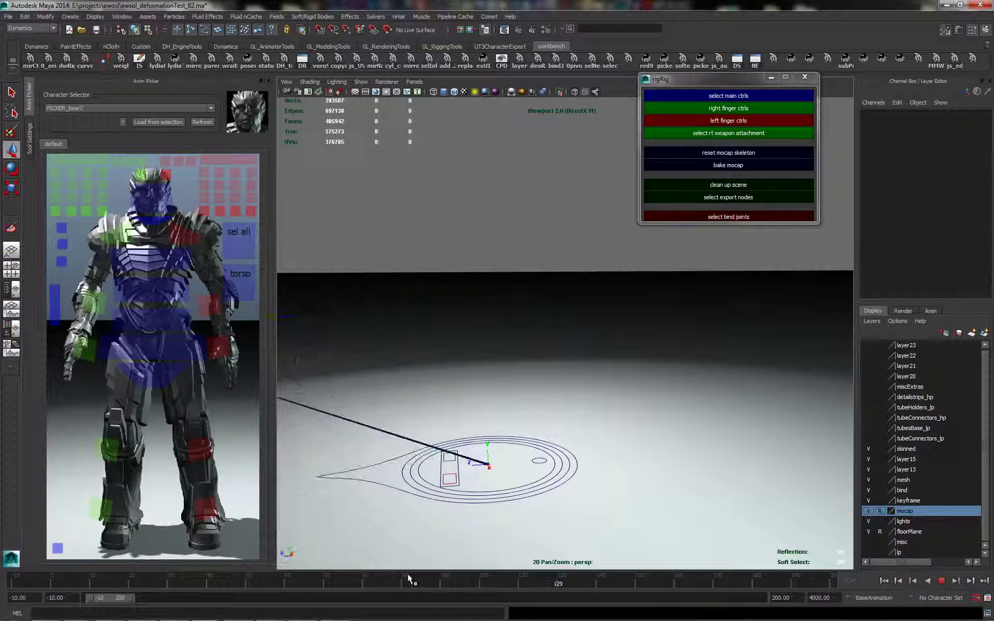
key(Escape)
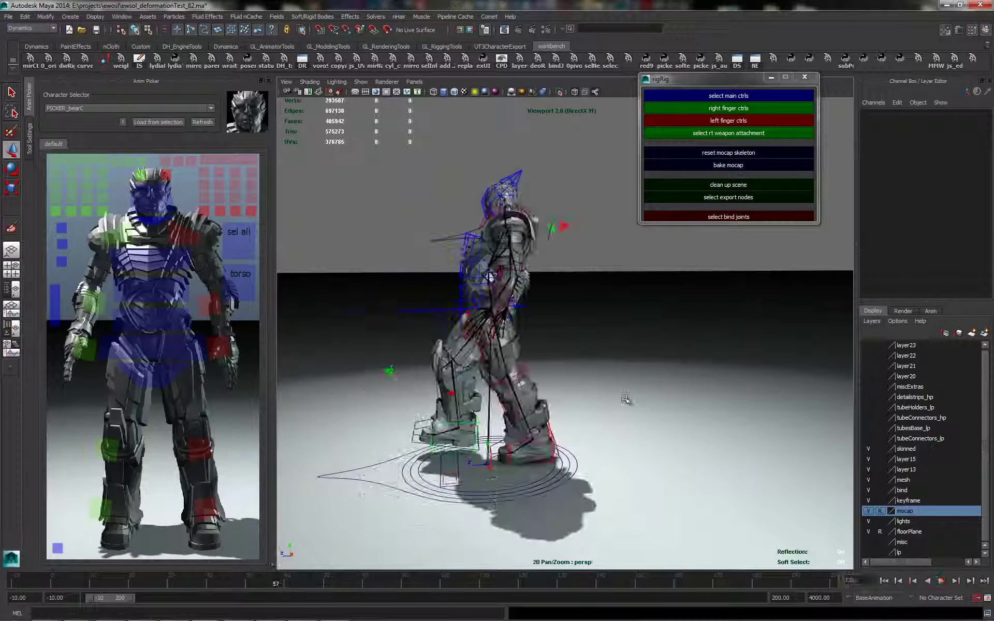
Select the kf_floor_CTRL control under the character's feet and set its Treadmill Fwd attribute to 1.
alt+middle_drag(506, 355, 566, 344)
alt+drag(566, 344, 493, 337)
alt+right_drag(493, 338, 539, 337)
alt+drag(538, 338, 535, 349)
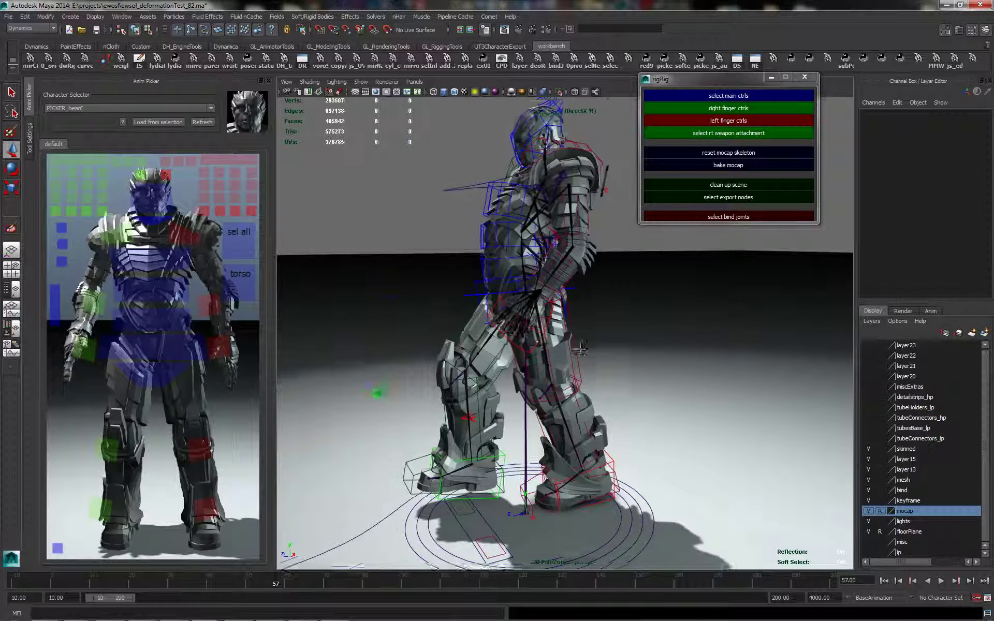
alt+middle_drag(534, 349, 581, 348)
alt+drag(581, 348, 572, 351)
click(565, 440)
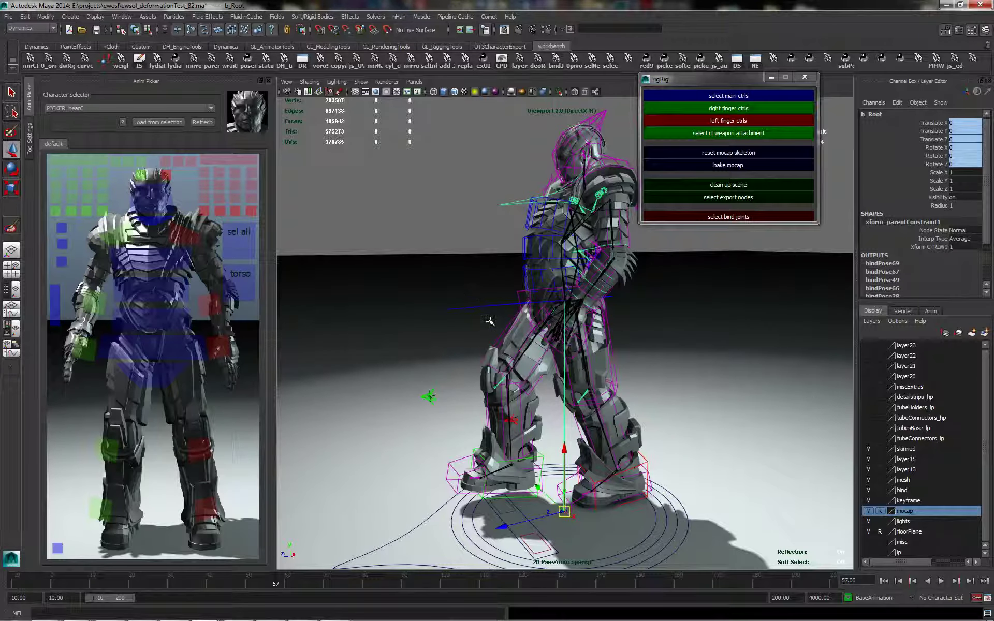
drag(478, 299, 488, 320)
click(477, 525)
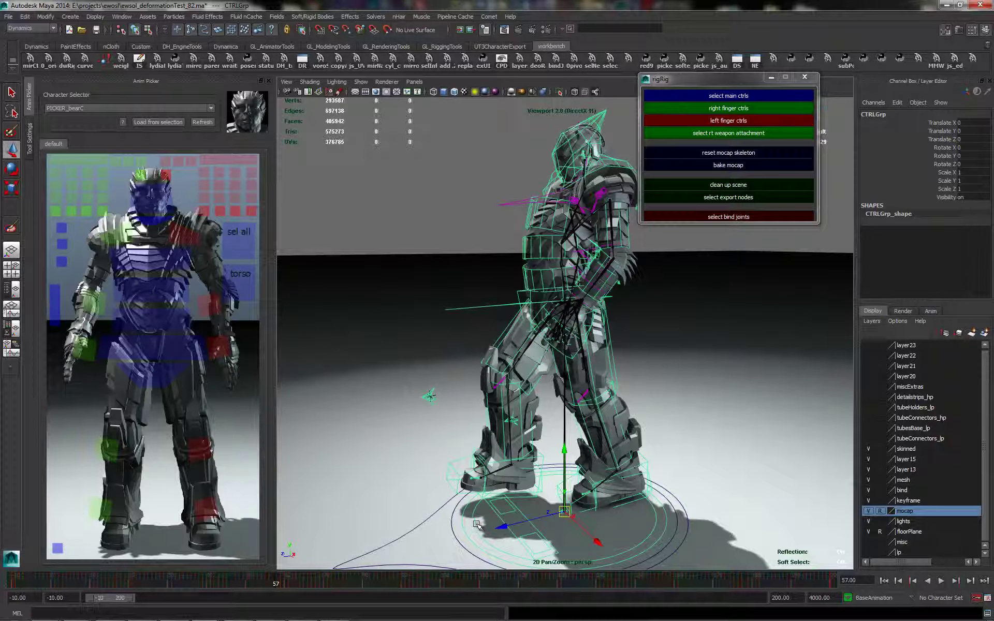
key(Down)
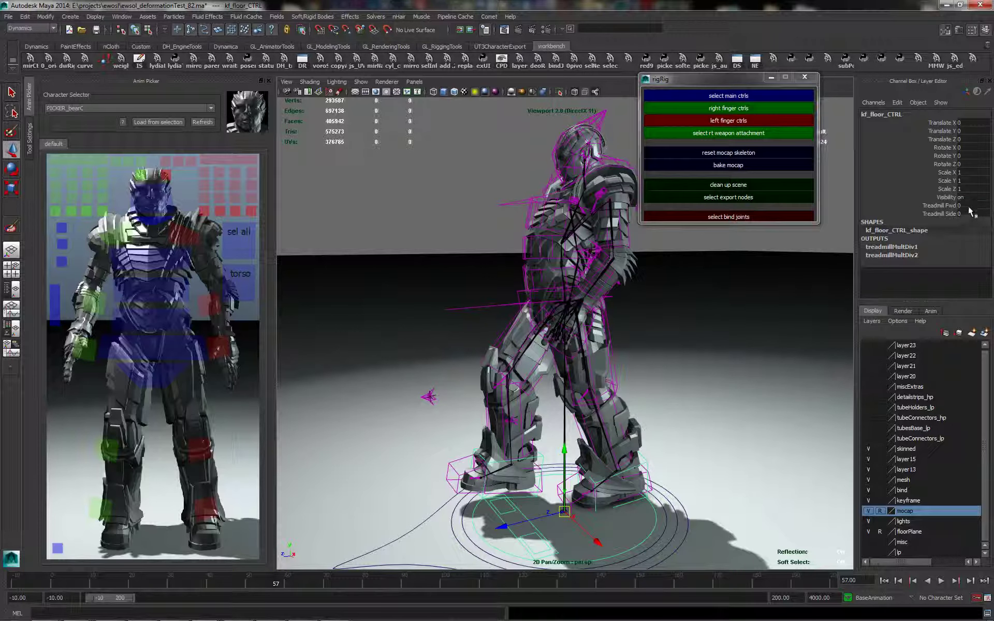
key(Return)
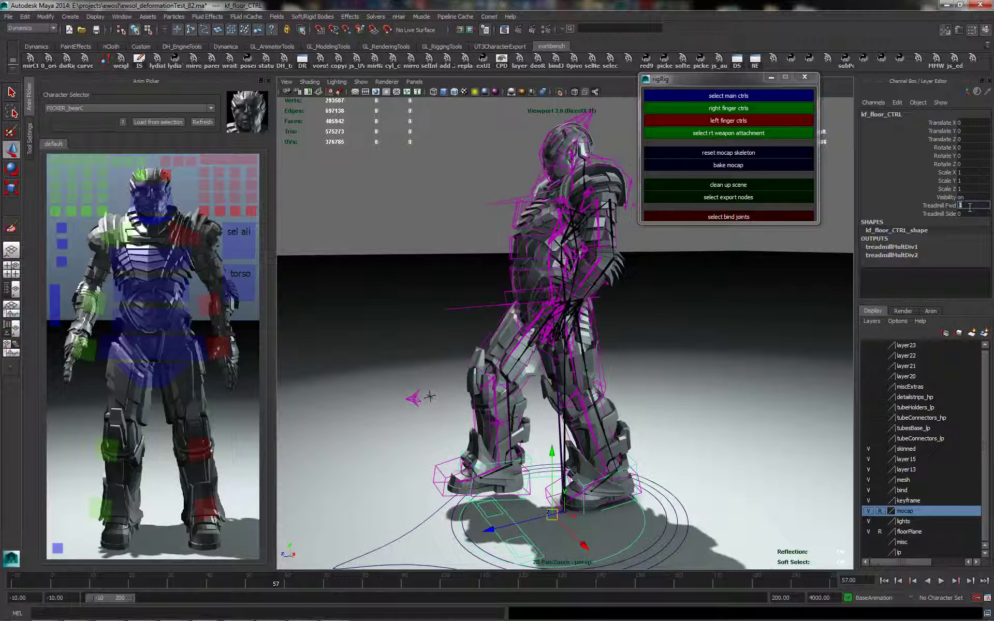
Play through the walk with the treadmill on, stop at frame 130 and hide the joints in the viewport.
key(alt+v)
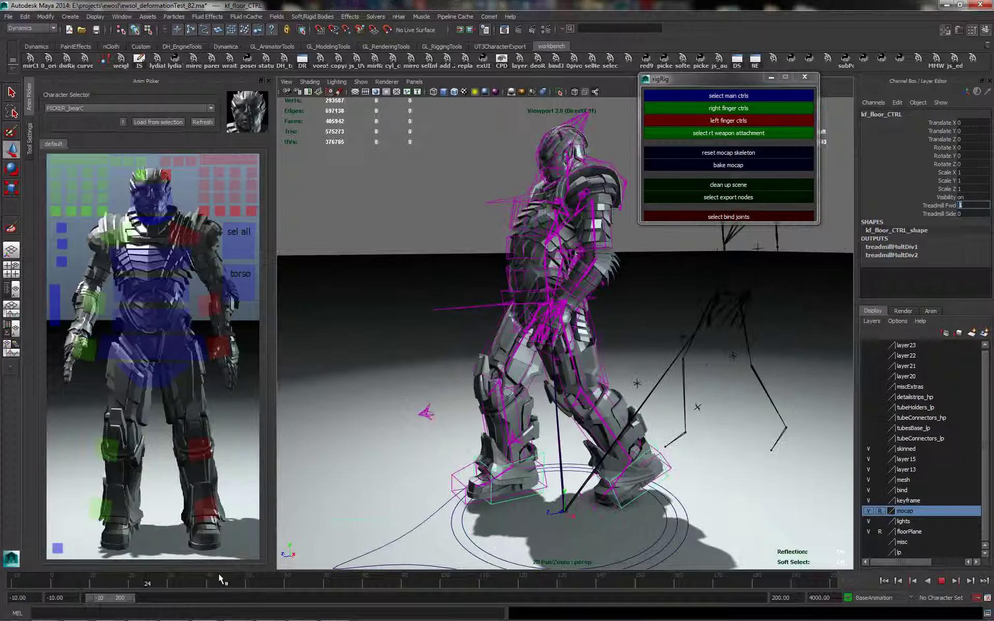
key(alt+v)
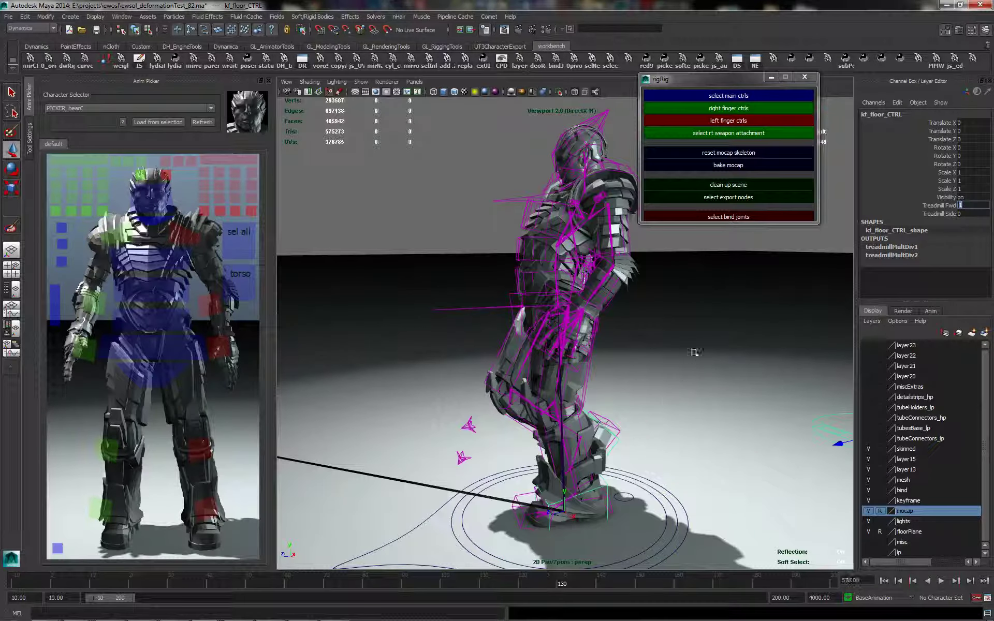
right_click(695, 353)
right_drag(694, 353, 721, 342)
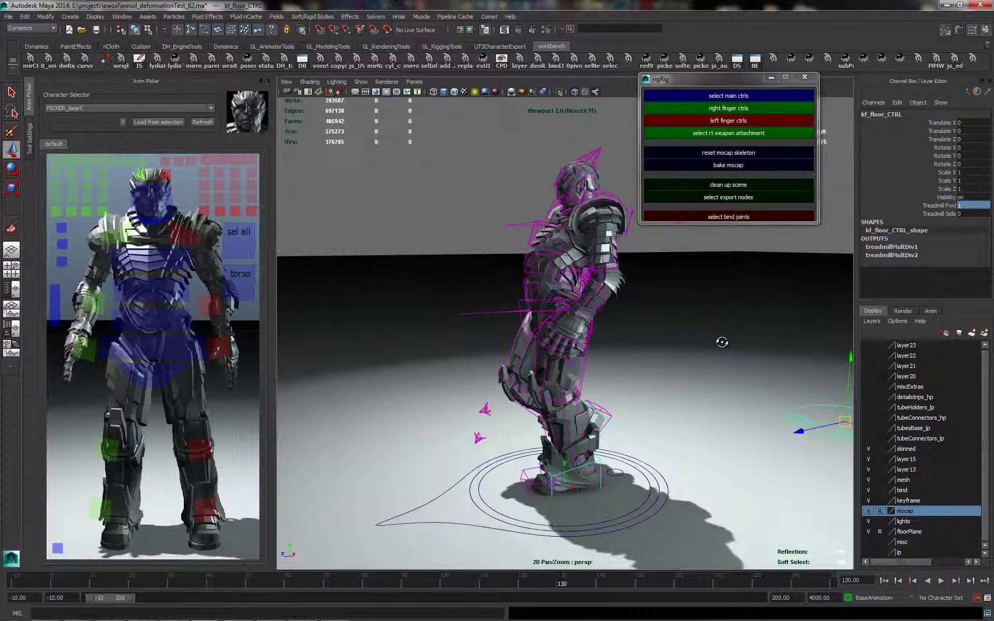
alt+middle_drag(675, 381, 659, 384)
alt+drag(659, 384, 664, 387)
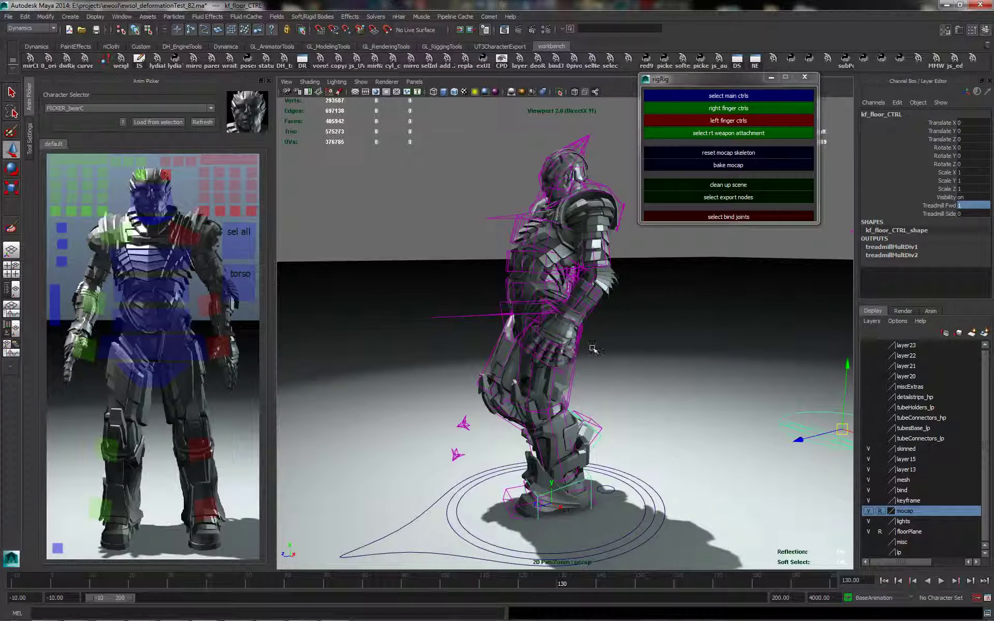
Switch back to the ewsol_mocap_start_10.ma scene and play through the baked walk on the armoured character.
key(alt+Tab)
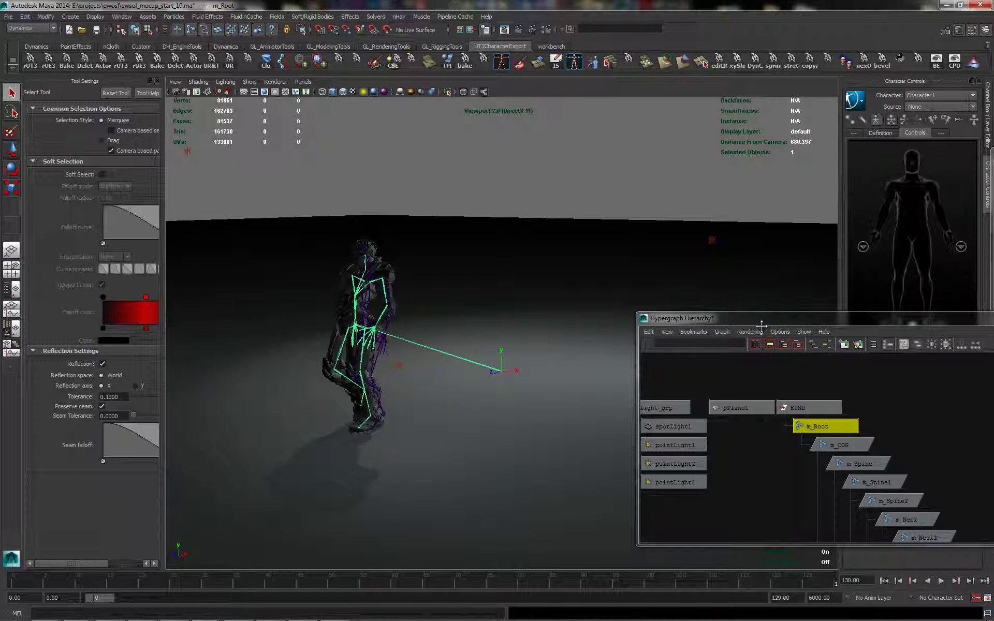
alt+right_drag(762, 327, 755, 332)
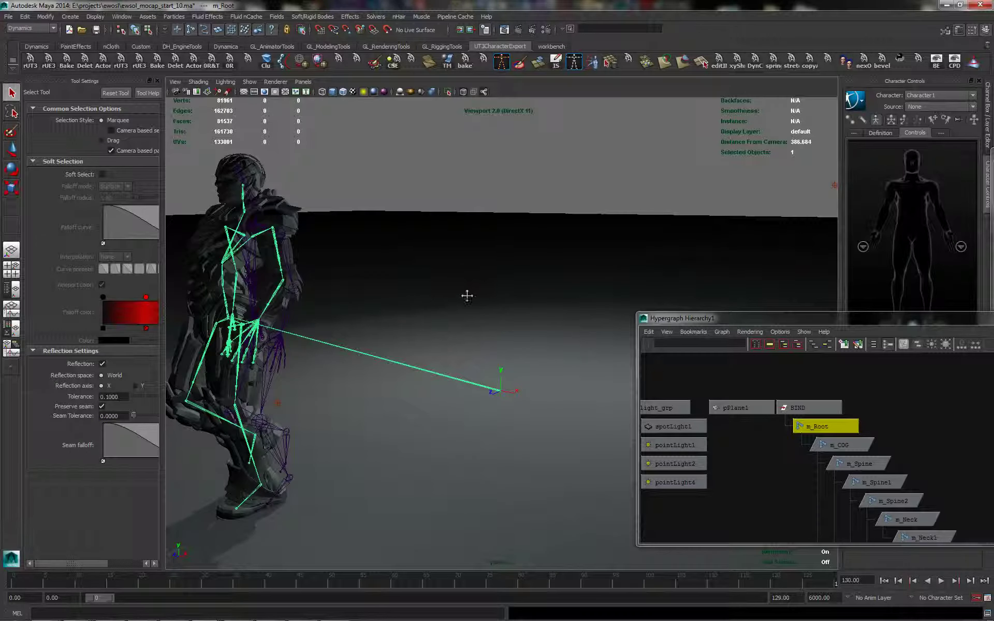
key(alt+v)
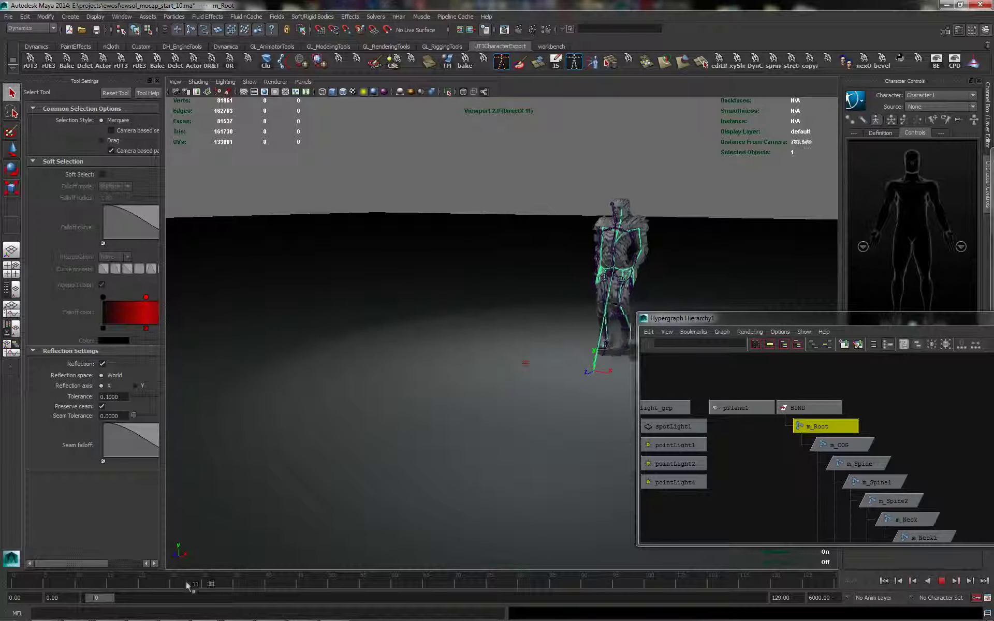
click(186, 583)
alt+drag(433, 409, 428, 410)
Undo the bake onto the character's skeleton so that Character2 drives it as the source again, and go to frame 28.
key(ctrl+z)
key(ctrl+z)
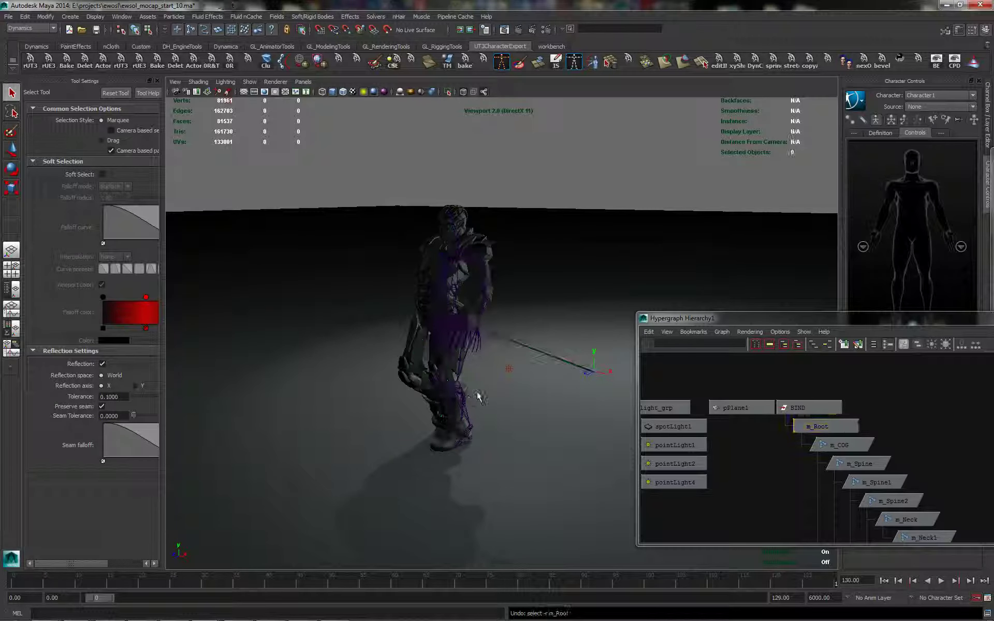
drag(782, 319, 723, 355)
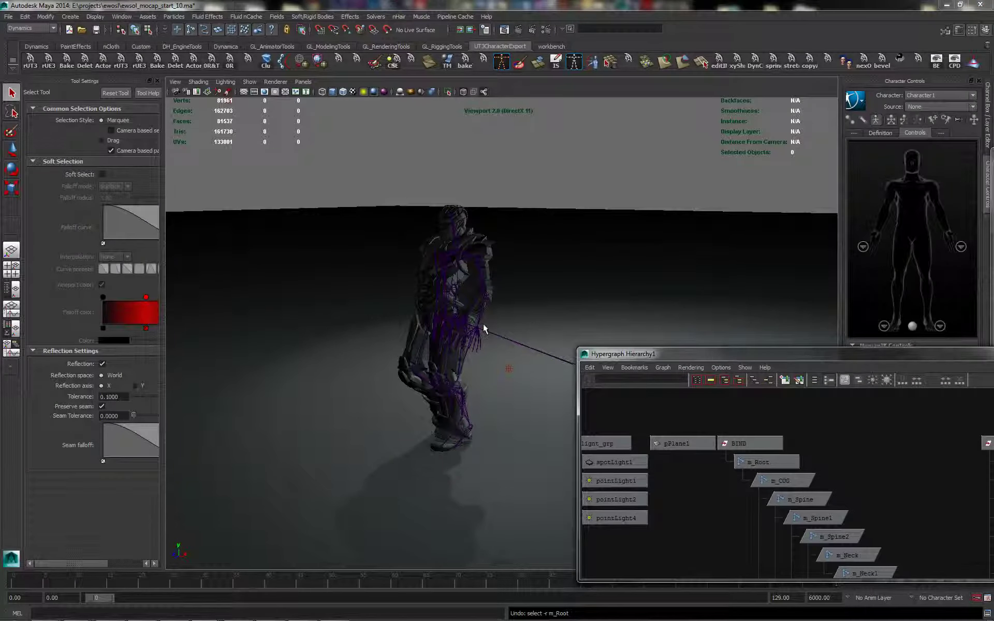
click(484, 329)
key(ctrl+z)
key(ctrl+z)
key(ctrl+z)
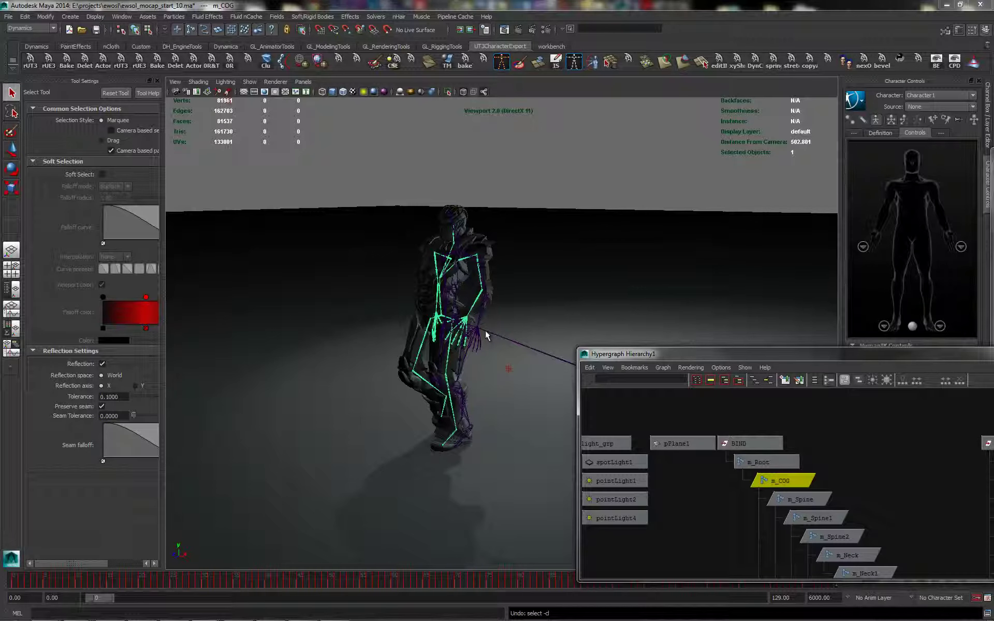
key(ctrl+z)
key(ctrl+z)
key(ctrl+z)
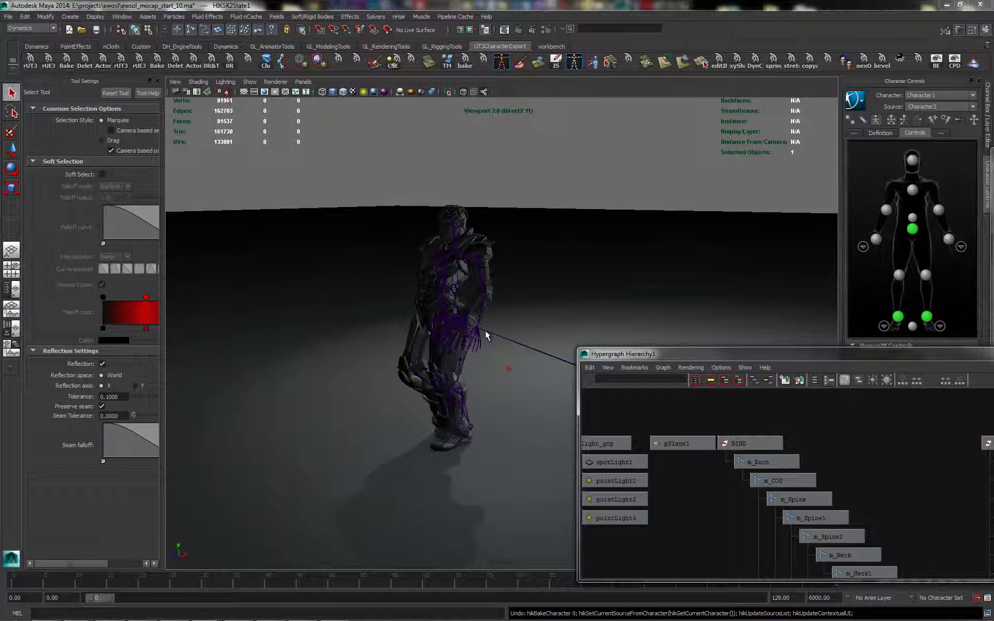
click(192, 584)
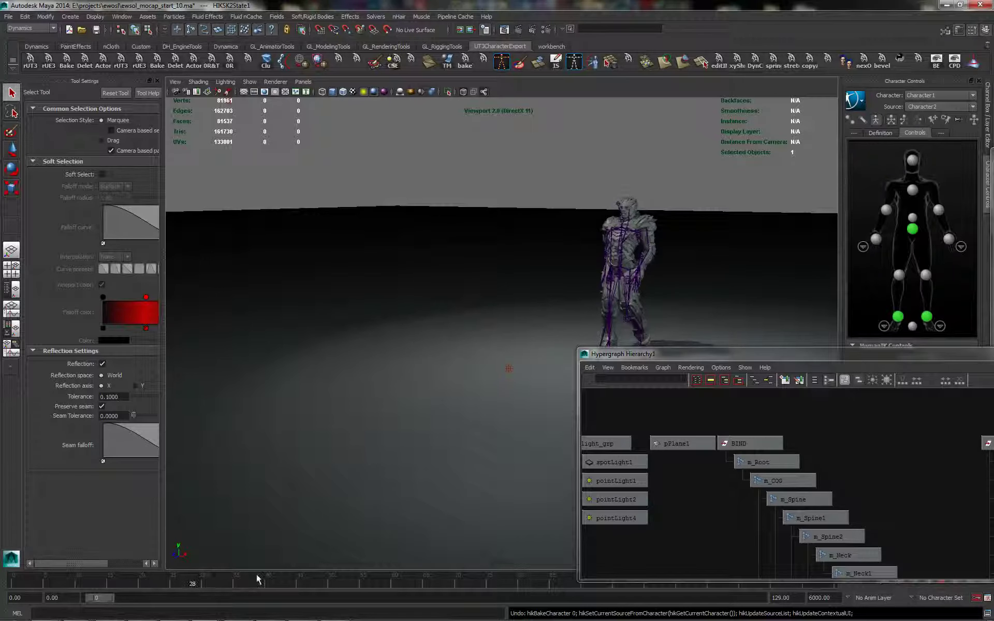
Inspect the BIND joints in the Hypergraph, find the mocap skeleton's hierarchy and select its mocap_Spine joint.
click(766, 463)
click(780, 481)
click(809, 518)
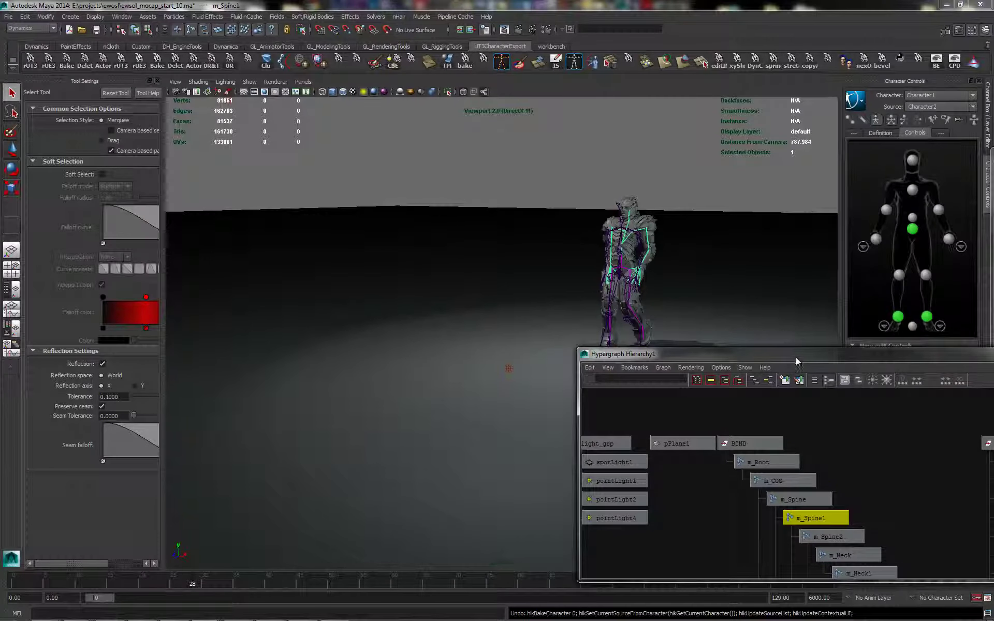
drag(798, 356, 736, 344)
alt+right_drag(414, 309, 386, 301)
alt+middle_drag(386, 301, 310, 300)
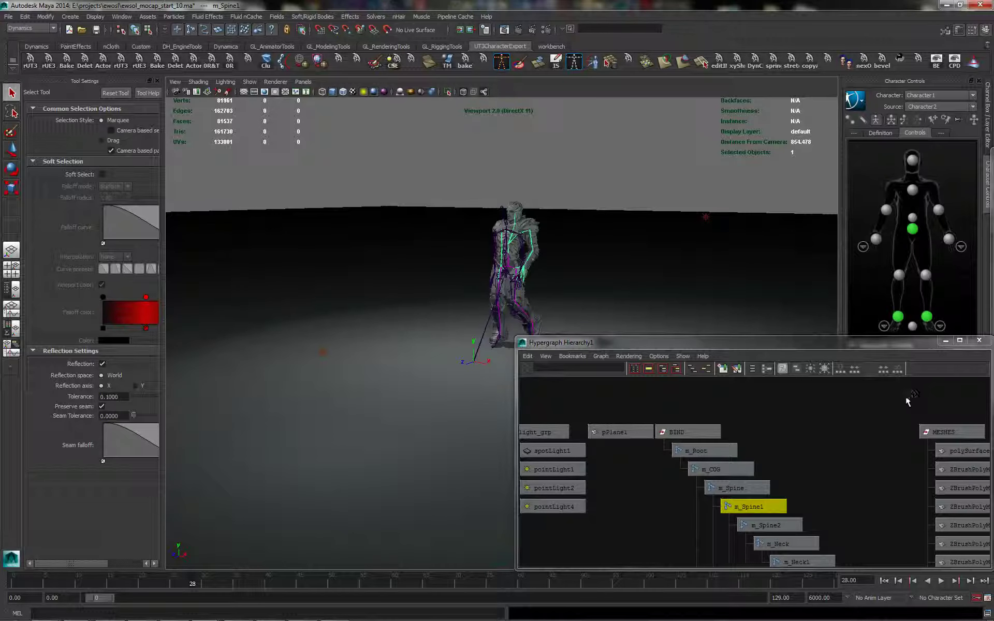
alt+middle_drag(890, 464, 513, 448)
alt+middle_drag(726, 470, 738, 452)
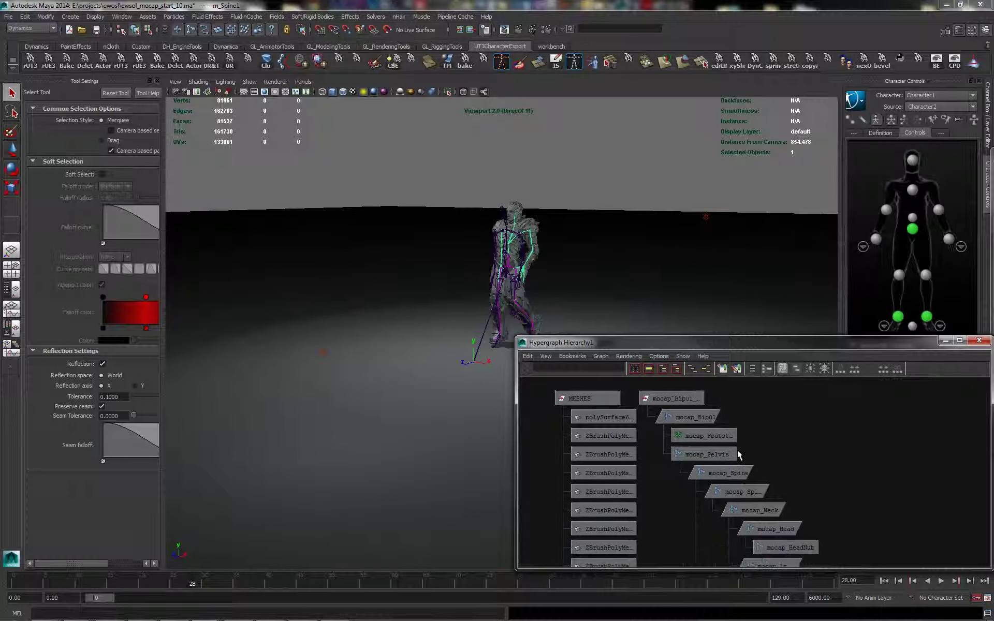
click(712, 436)
click(728, 473)
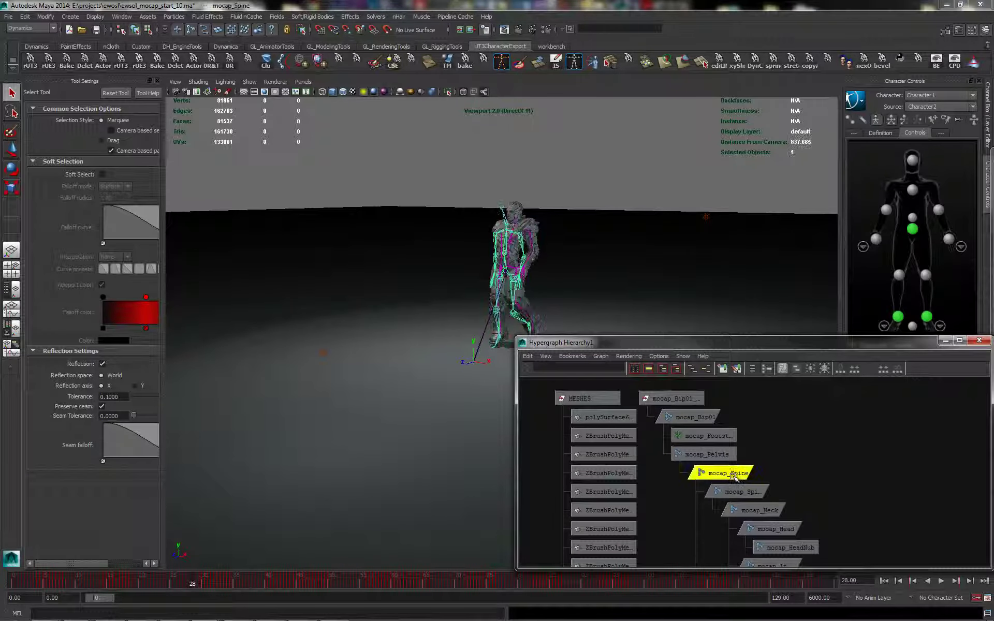
Scrub back to frame 16 and examine the animation curves of mocap_Spine in the Graph Editor.
drag(184, 581, 136, 574)
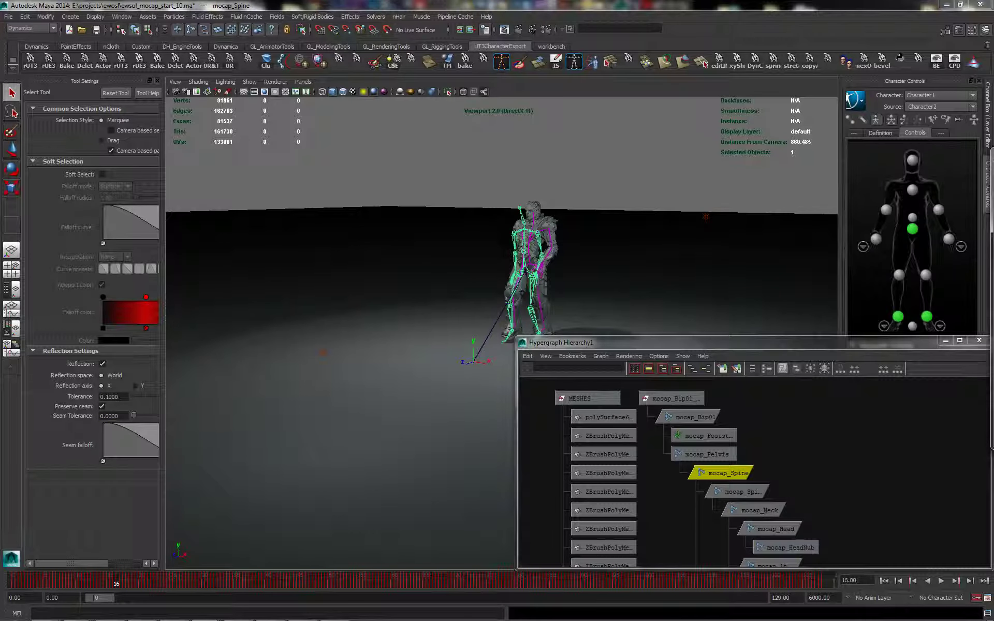
drag(993, 159, 737, 298)
key(a)
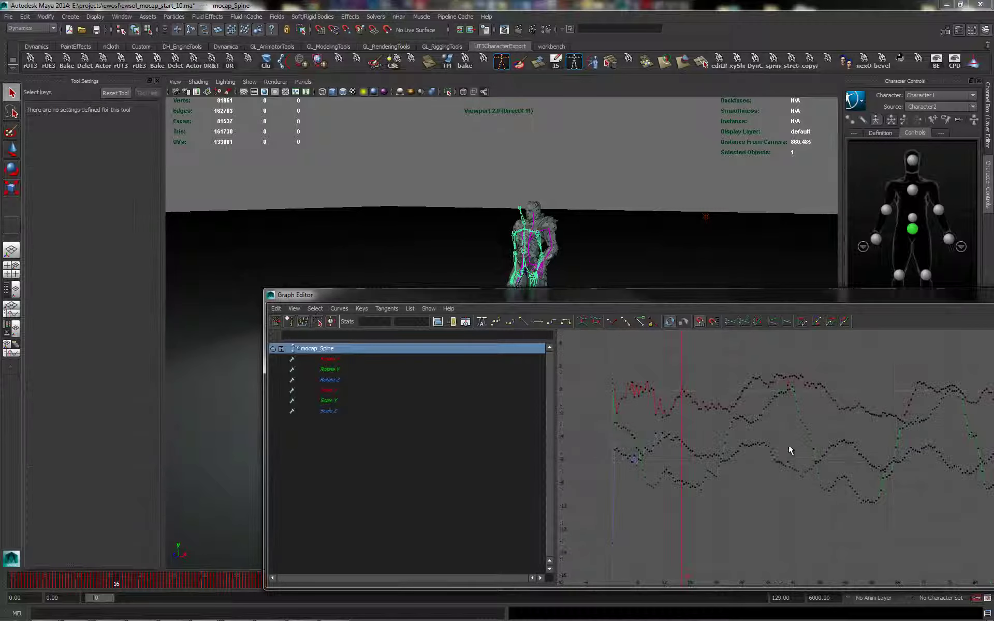
middle_click(614, 234)
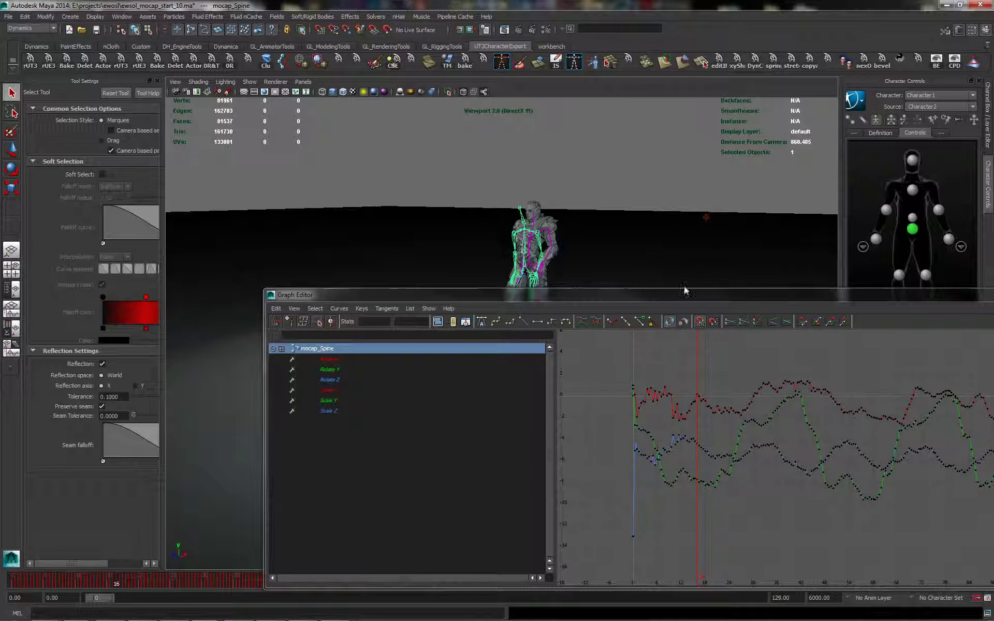
drag(567, 289, 579, 439)
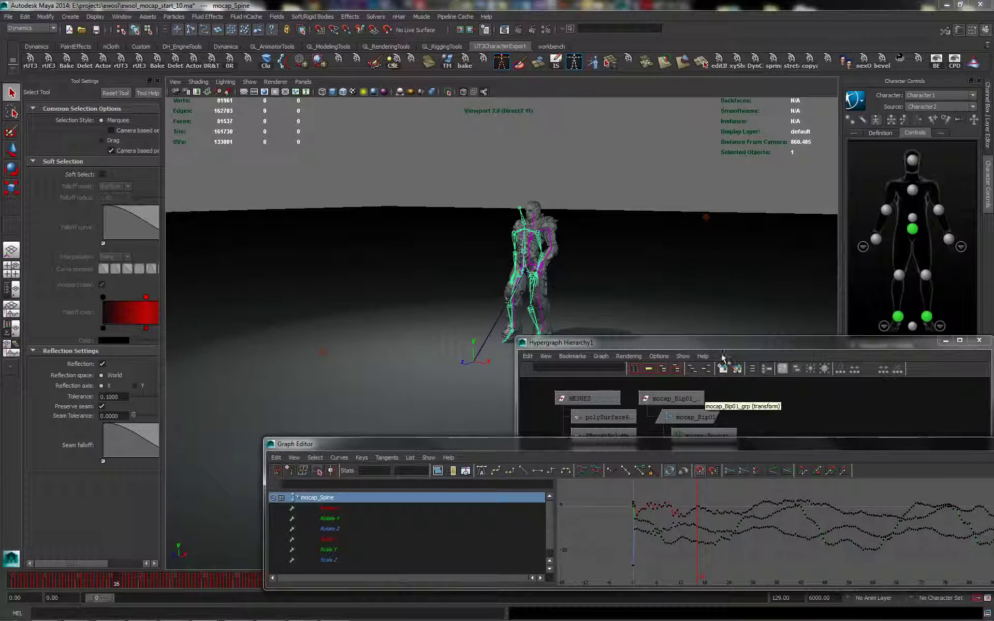
Select the mocap_Bip01 root joint and display only its Translate Z curve, framed in full, in the Graph Editor.
drag(714, 345, 744, 261)
click(722, 337)
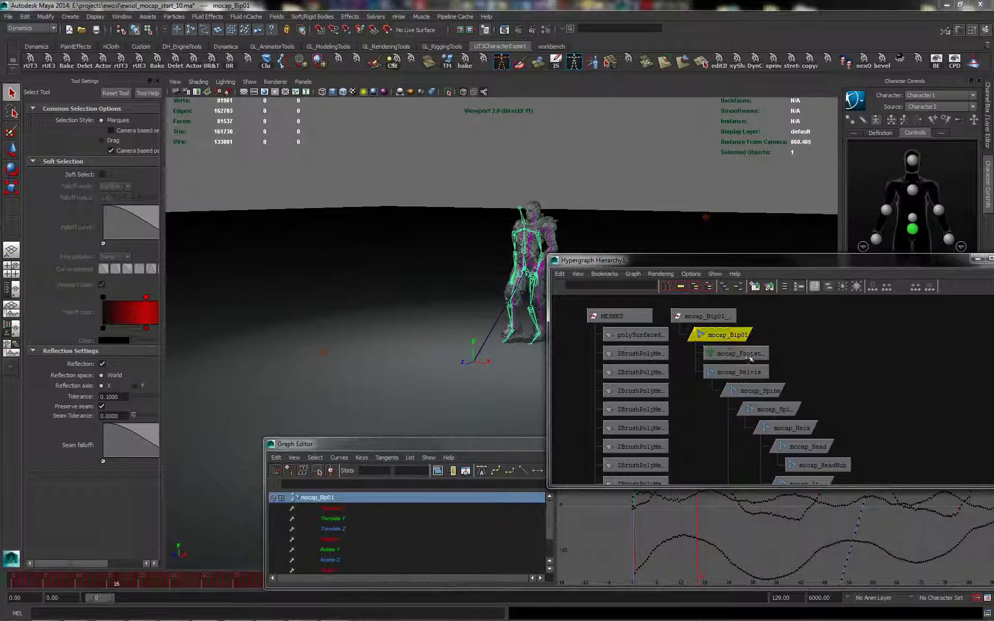
click(764, 532)
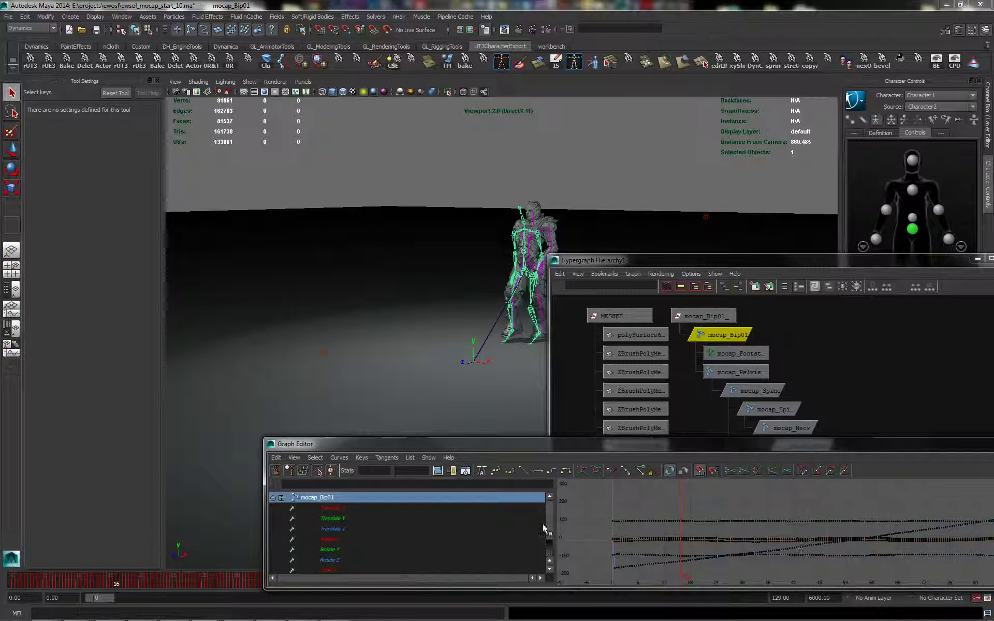
drag(470, 434, 471, 284)
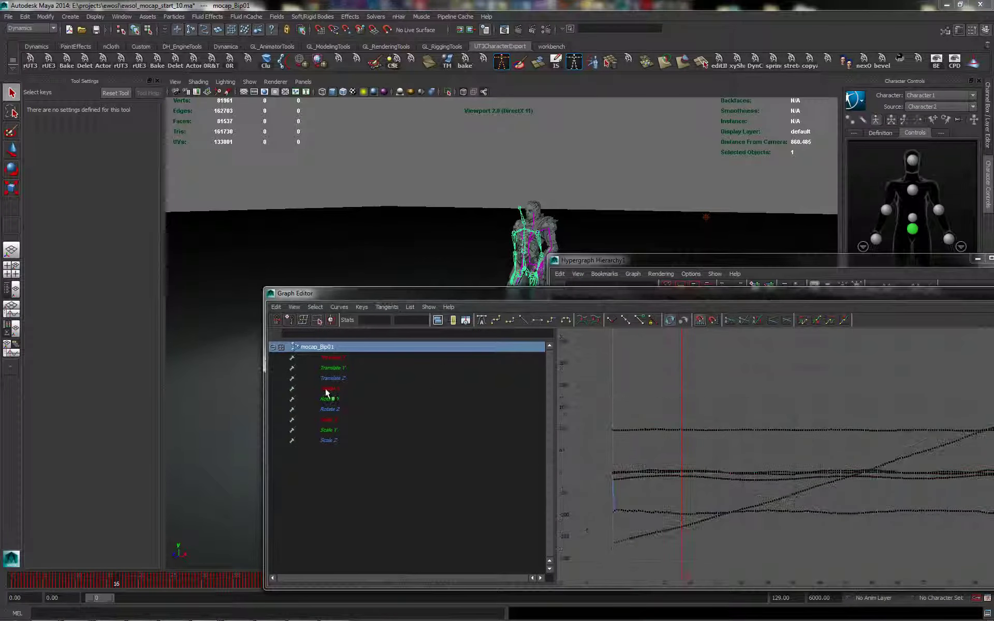
click(365, 380)
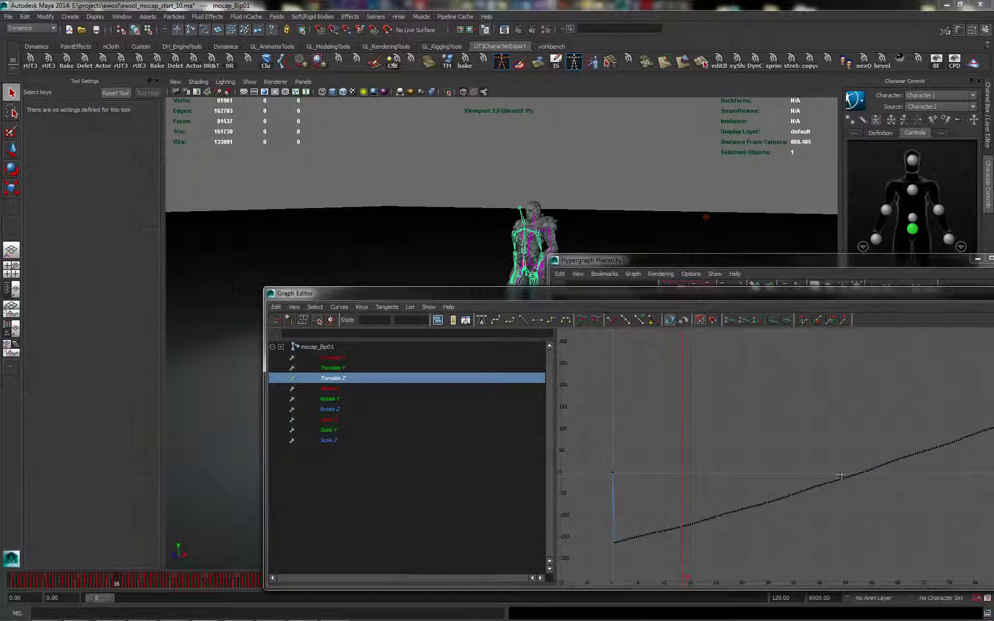
key(f)
drag(771, 295, 631, 286)
key(f)
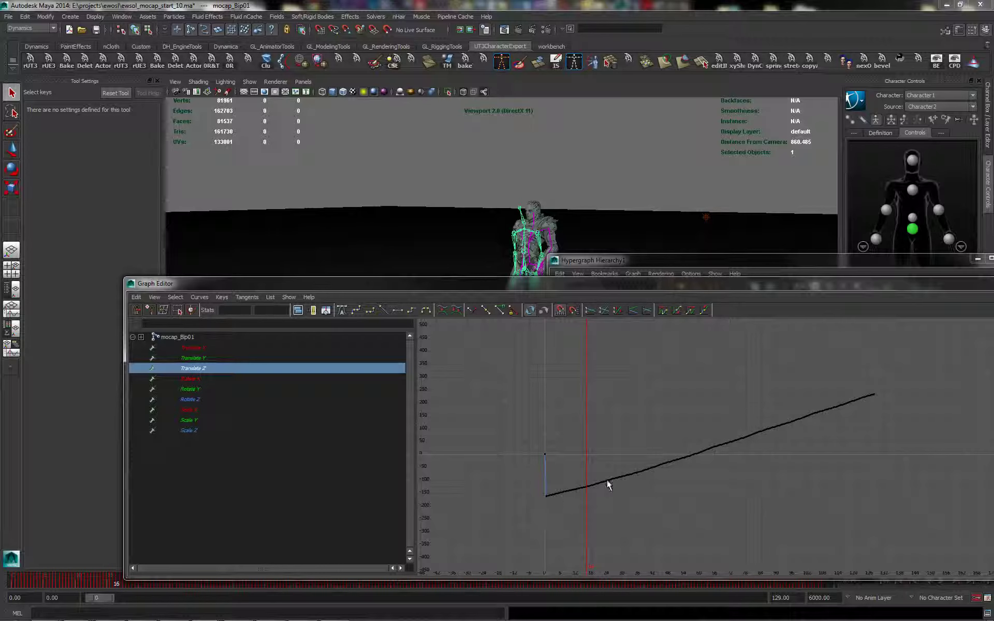
Delete all Translate Z keys of mocap_Bip01 after the one at frame 0.5, keeping only the first two keys.
drag(904, 357, 649, 502)
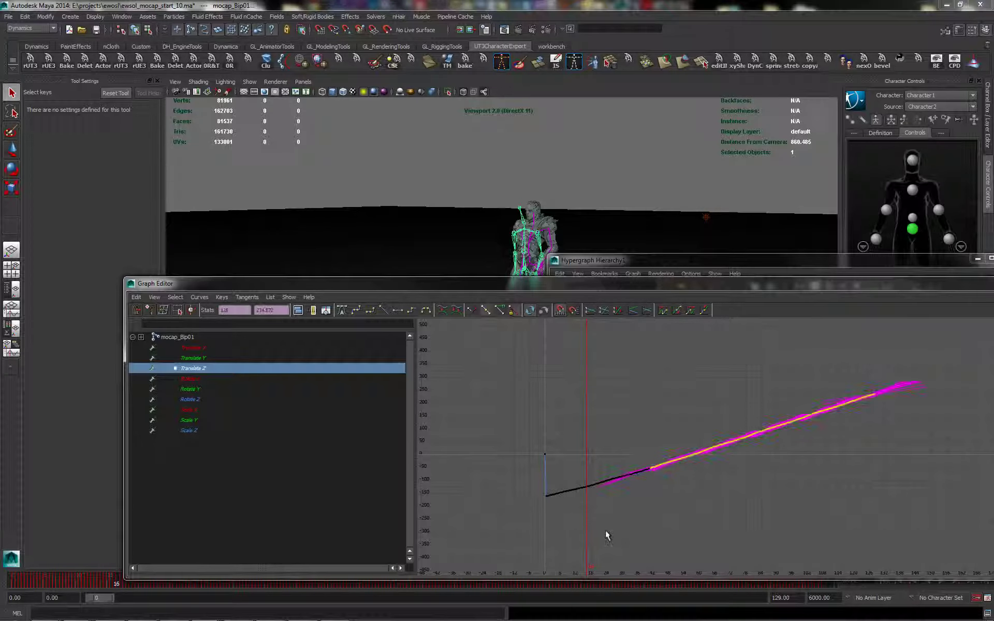
key(Delete)
drag(552, 479, 818, 506)
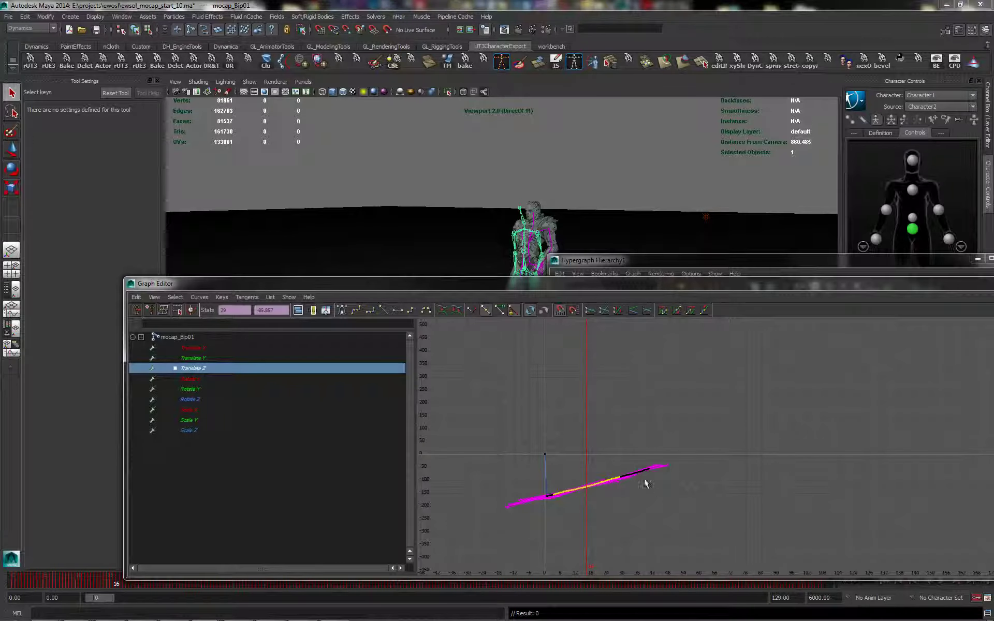
key(Delete)
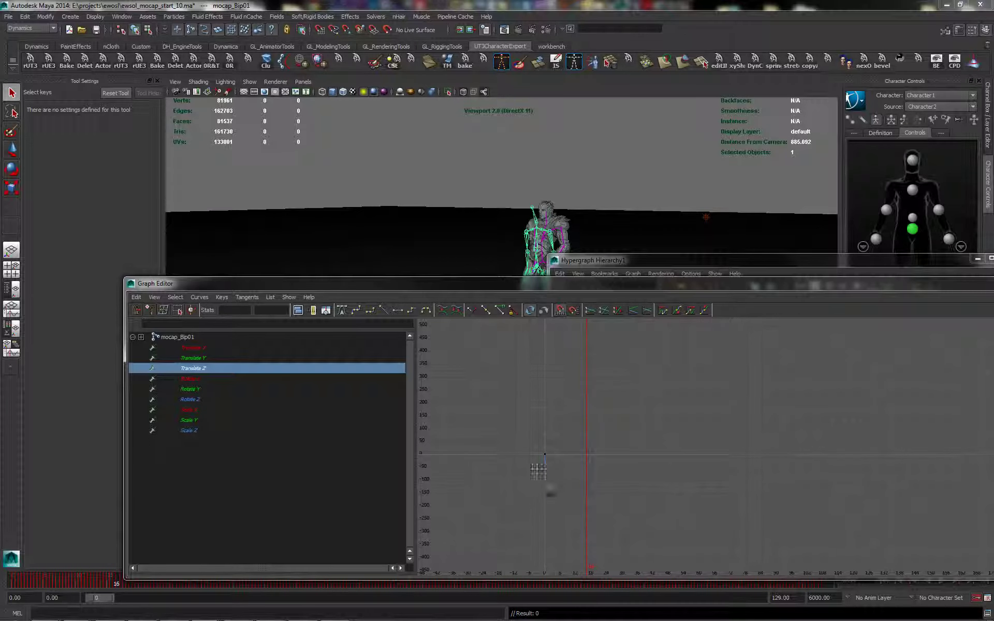
alt+right_drag(540, 470, 726, 455)
alt+middle_drag(587, 464, 850, 491)
alt+right_drag(850, 491, 683, 475)
drag(662, 452, 781, 504)
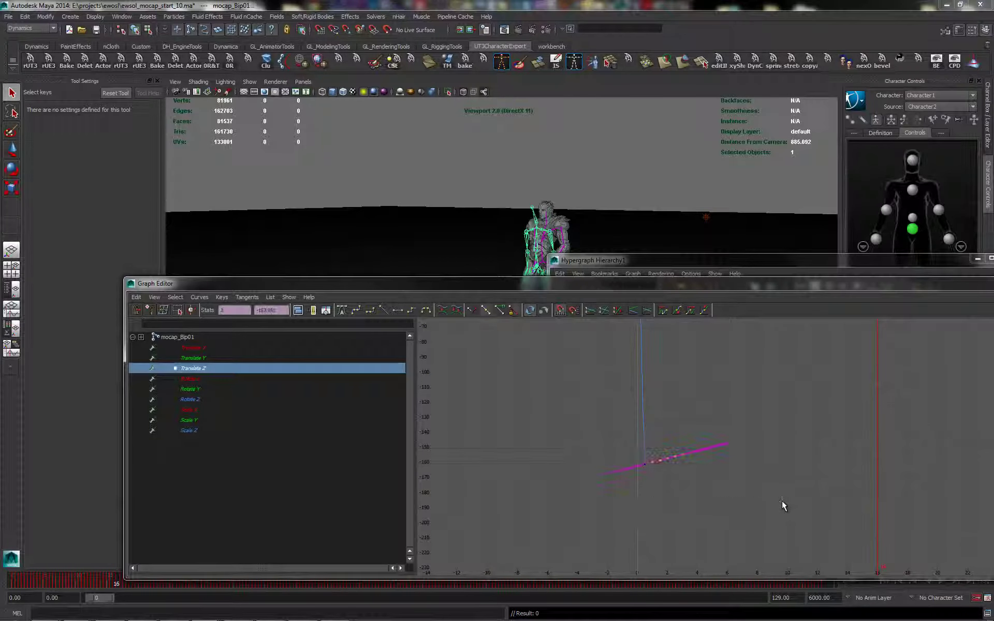
key(Delete)
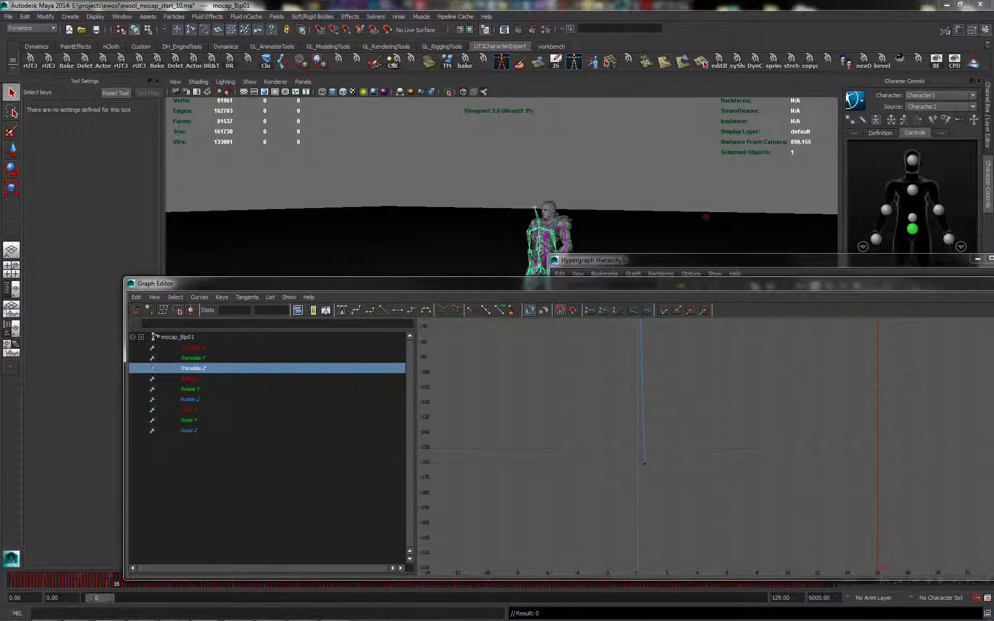
Put the Graph Editor away, play the walk from frame 0, stop at frame 14 and briefly compare with the ewsol_deformationTest_82.ma scene.
click(993, 283)
alt+drag(388, 339, 397, 369)
key(alt+v)
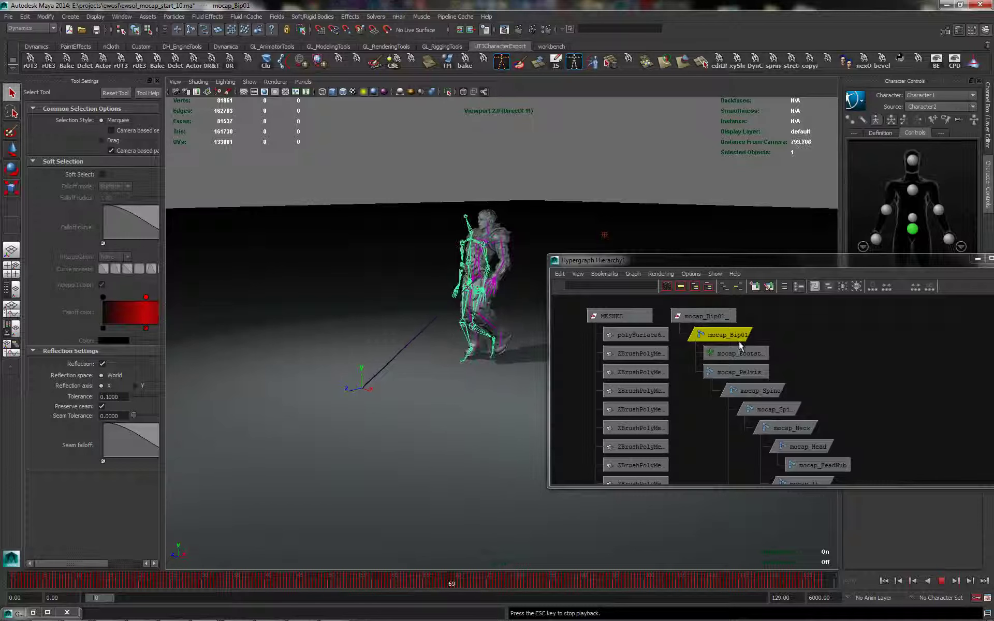
key(Escape)
drag(72, 583, 5, 577)
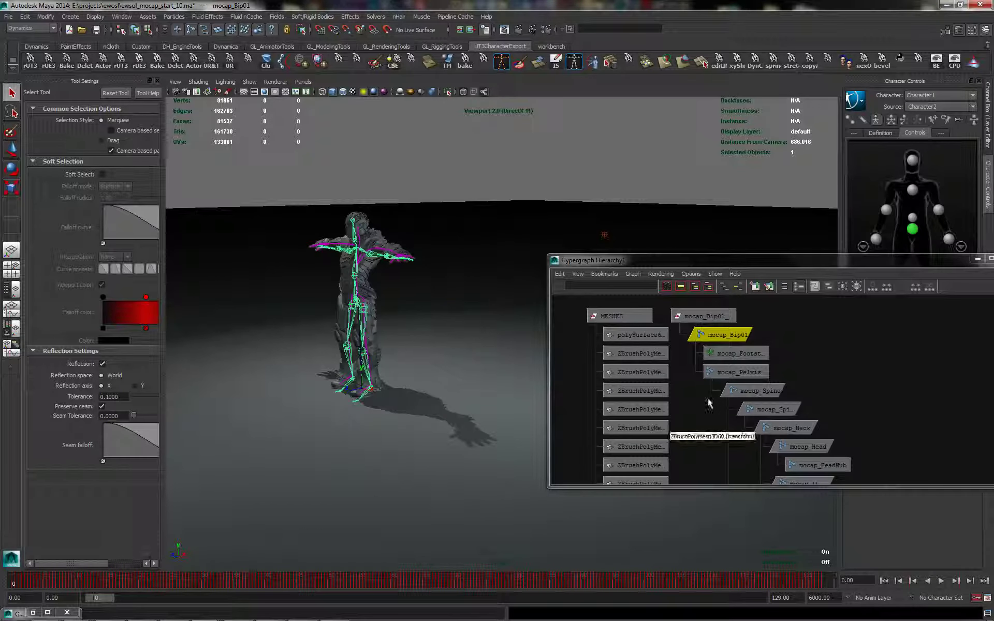
key(alt+v)
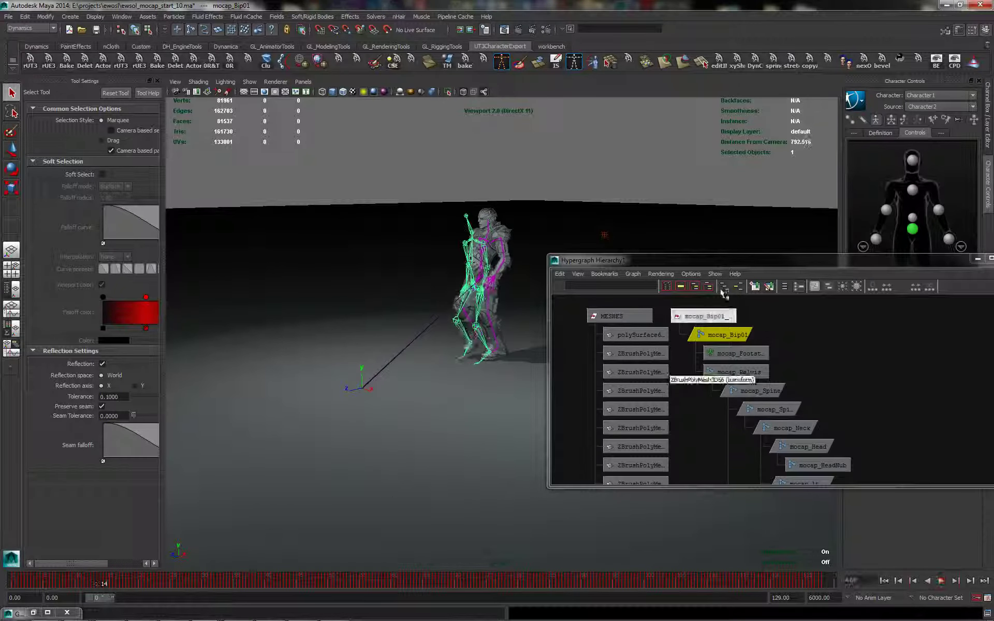
key(alt+Tab)
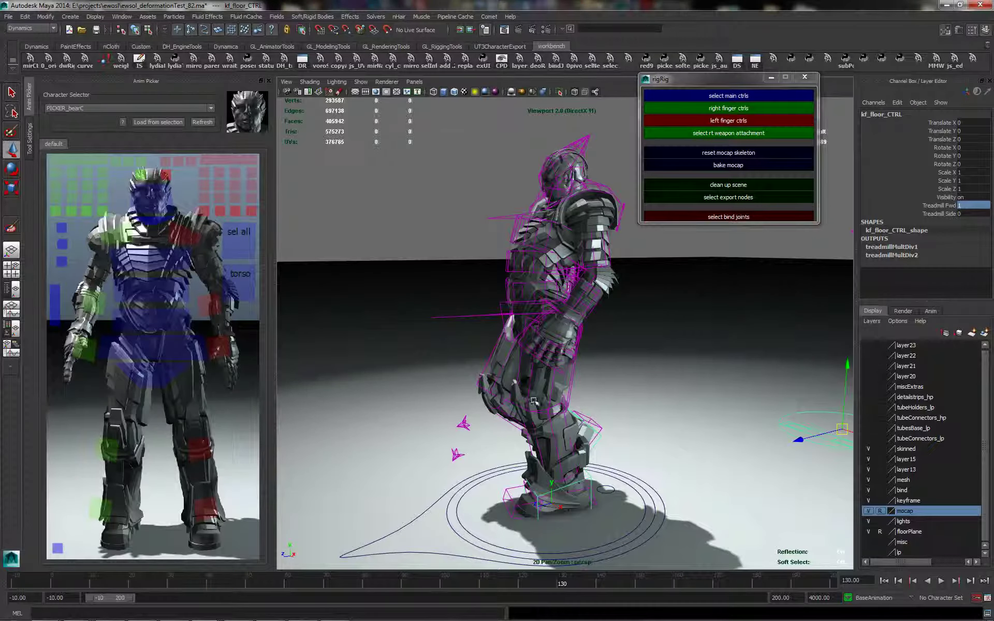
key(alt+Tab)
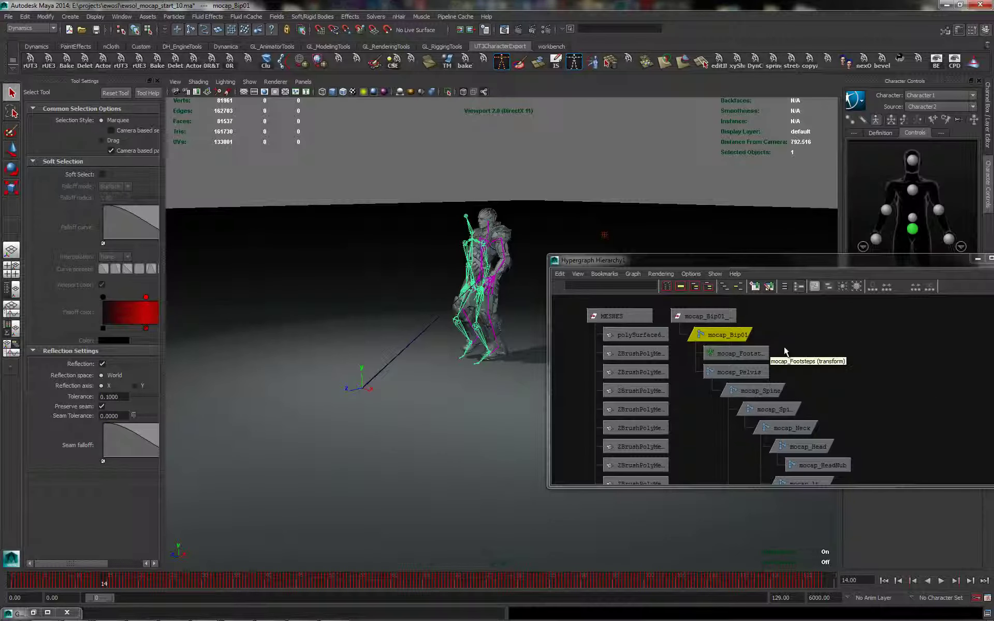
Reopen the Graph Editor for mocap_Bip01 and move its Translate Z key at frame 0.5 up to about -4.26.
click(719, 336)
key(g)
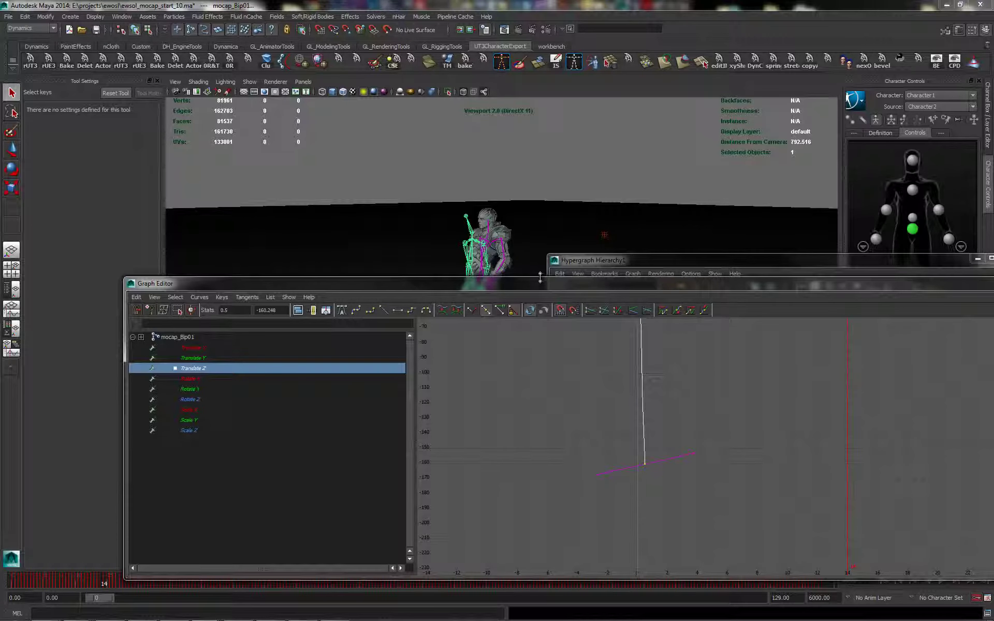
drag(540, 278, 540, 397)
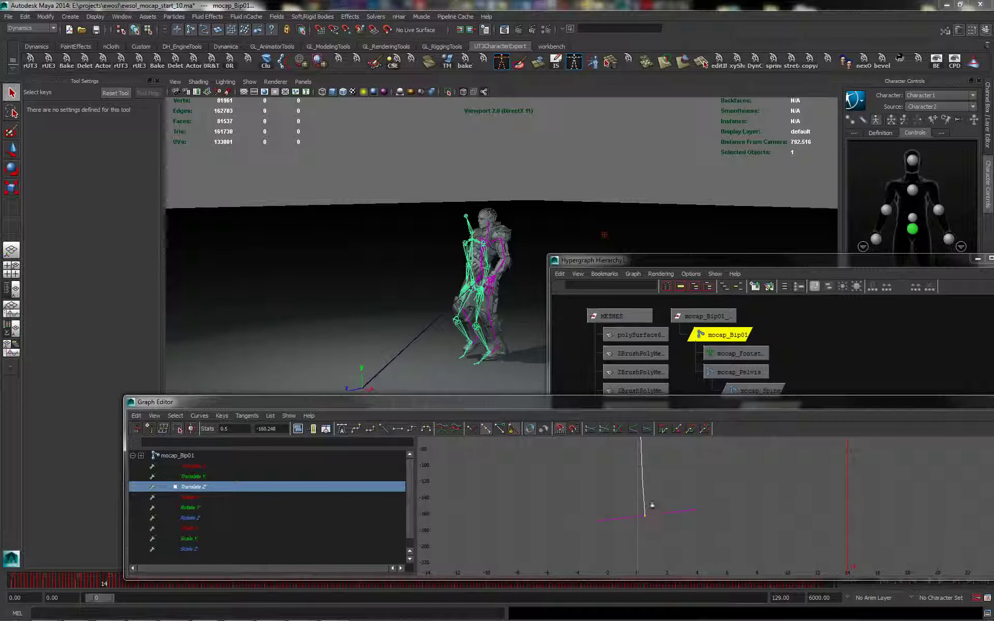
key(w)
middle_drag(655, 528, 632, 502)
mouse_move(633, 503)
alt+right_down()
mouse_move(645, 504)
mouse_move(642, 518)
alt+right_up()
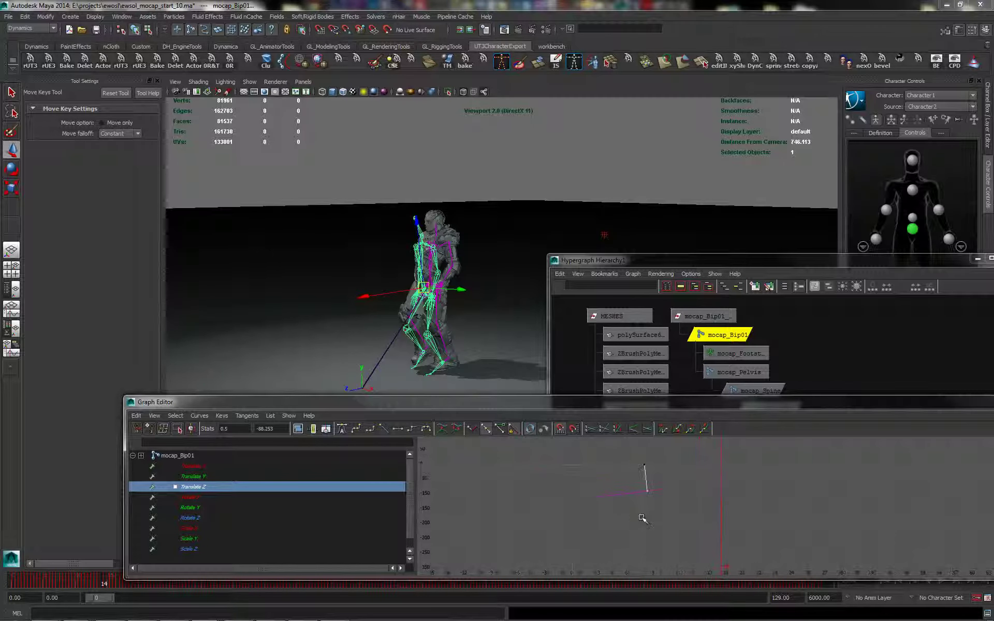
middle_drag(651, 517, 650, 499)
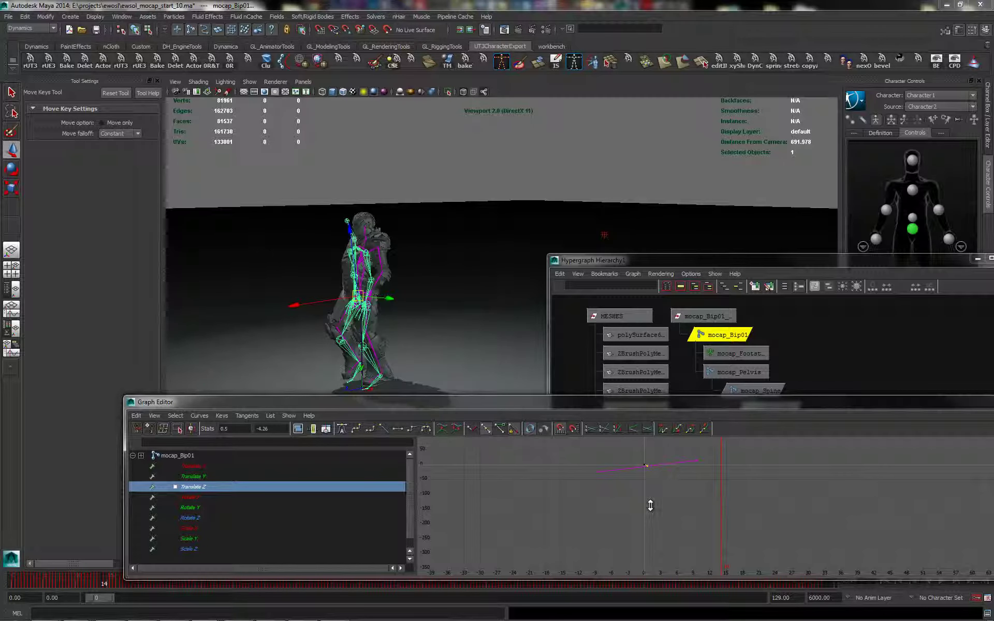
View the character from closer up, play the walk in place and stop at frame 54.
alt+middle_drag(371, 288, 419, 220)
alt+drag(419, 220, 406, 337)
alt+right_drag(406, 338, 481, 350)
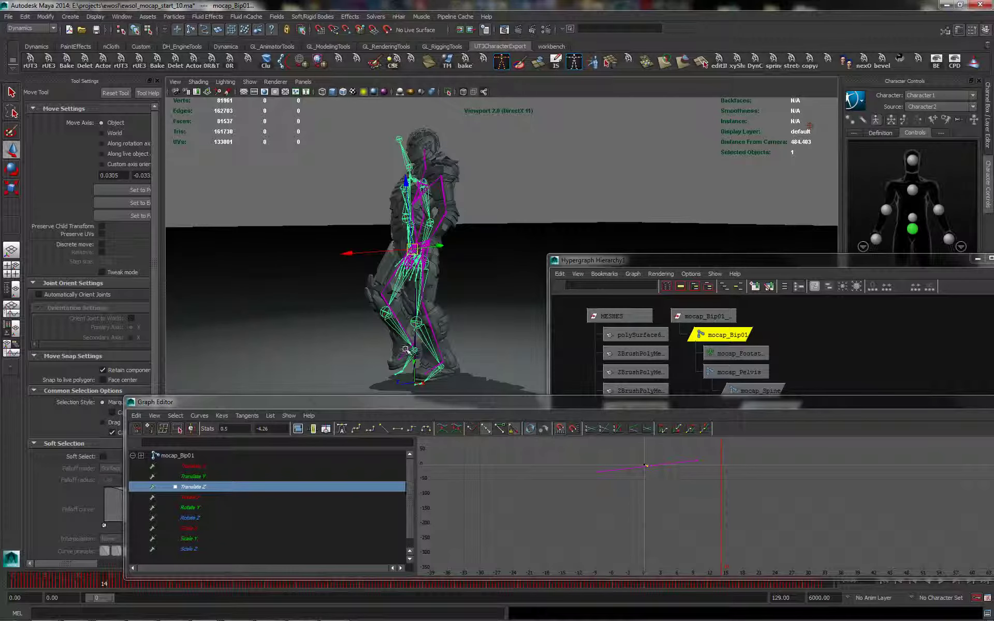
key(alt+v)
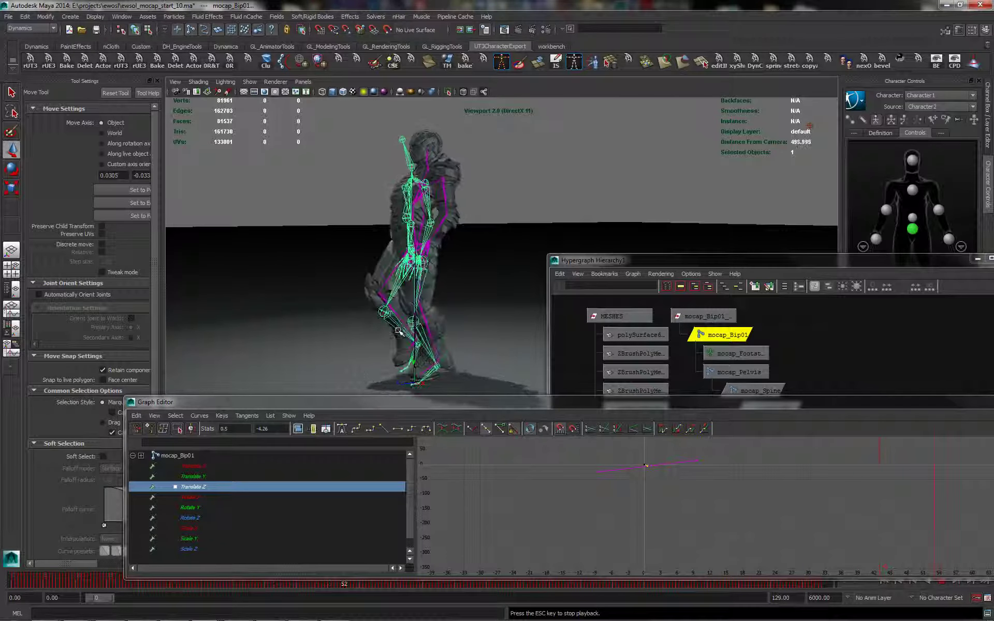
key(Escape)
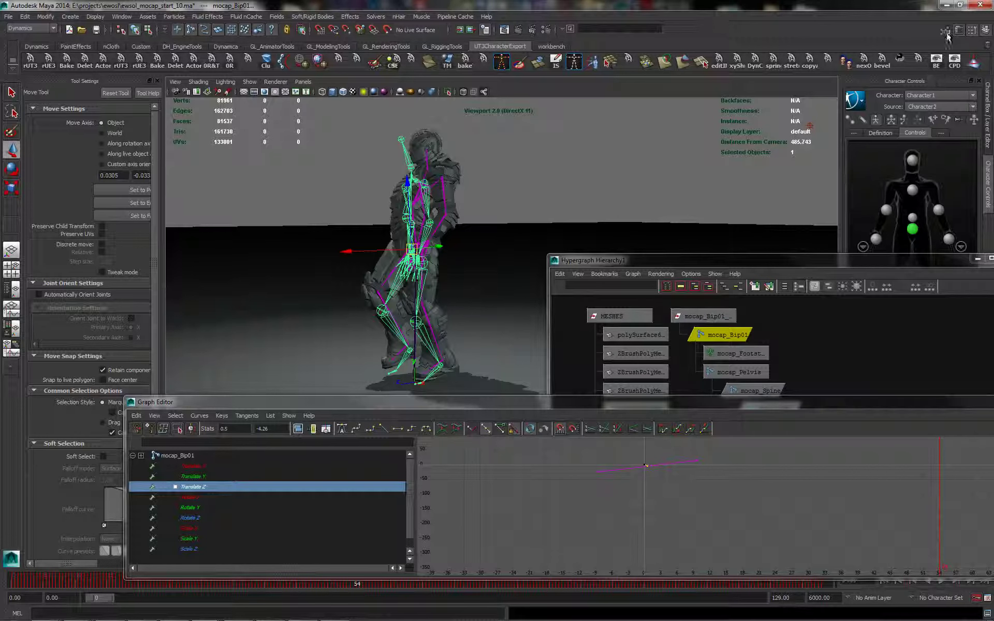
Switch to the ewsol_deformationTest_82.ma scene, scrub the walk to frame 93 and hide the rig's control curves in the viewport.
key(alt+Tab)
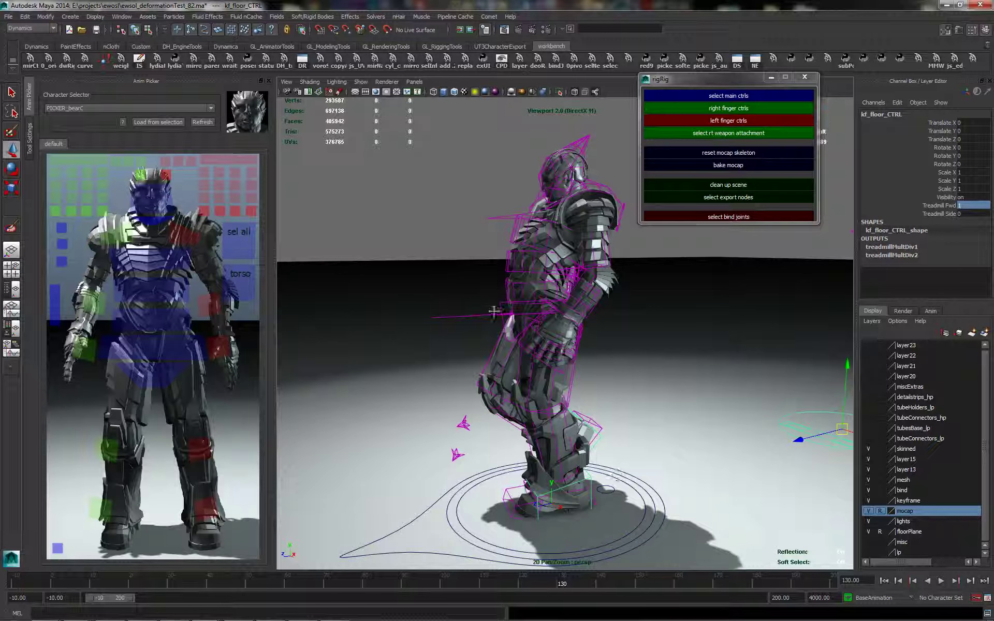
alt+middle_drag(497, 310, 476, 265)
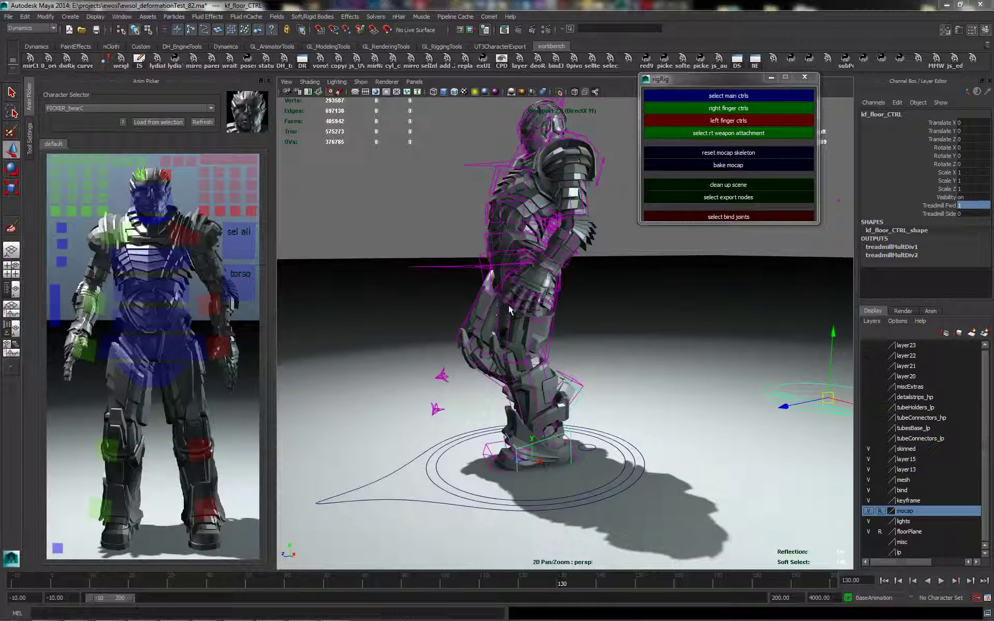
drag(80, 583, 417, 573)
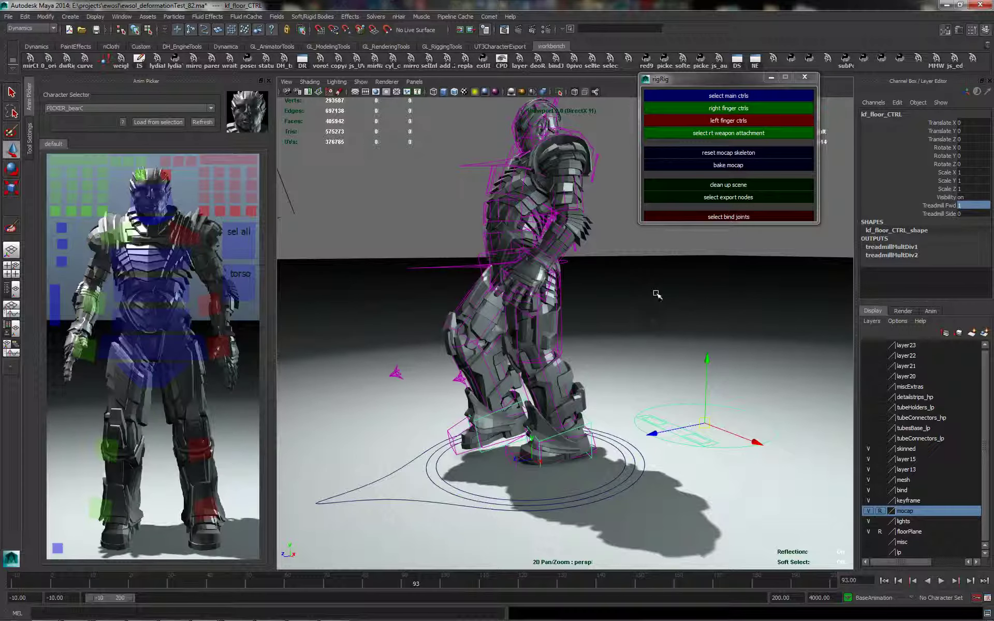
right_click(656, 294)
right_drag(658, 294, 636, 295)
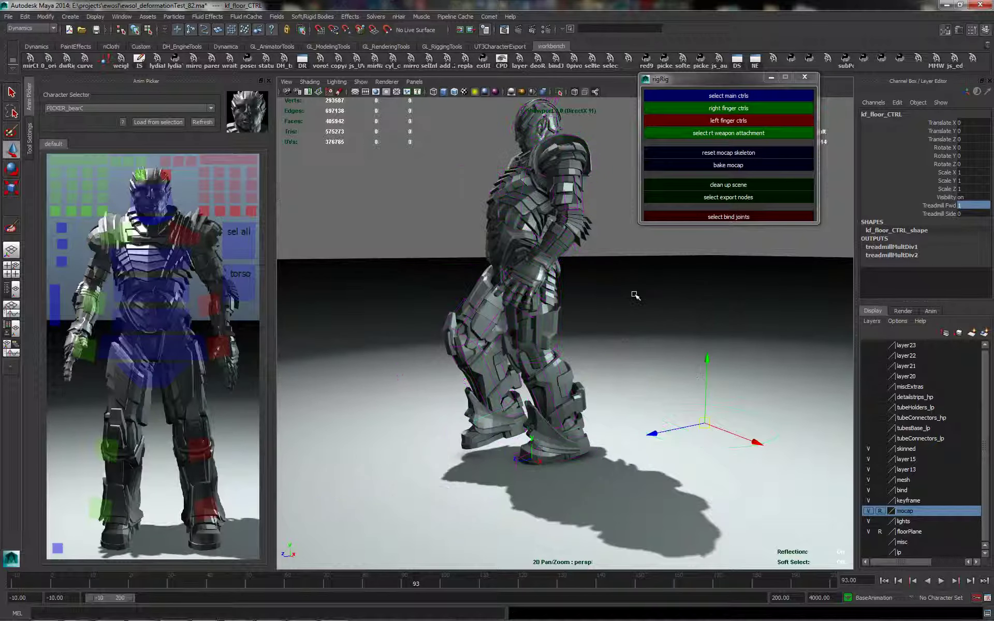
Play the walk, stop at frame 9 and examine the character's leg pose from the side.
key(alt+v)
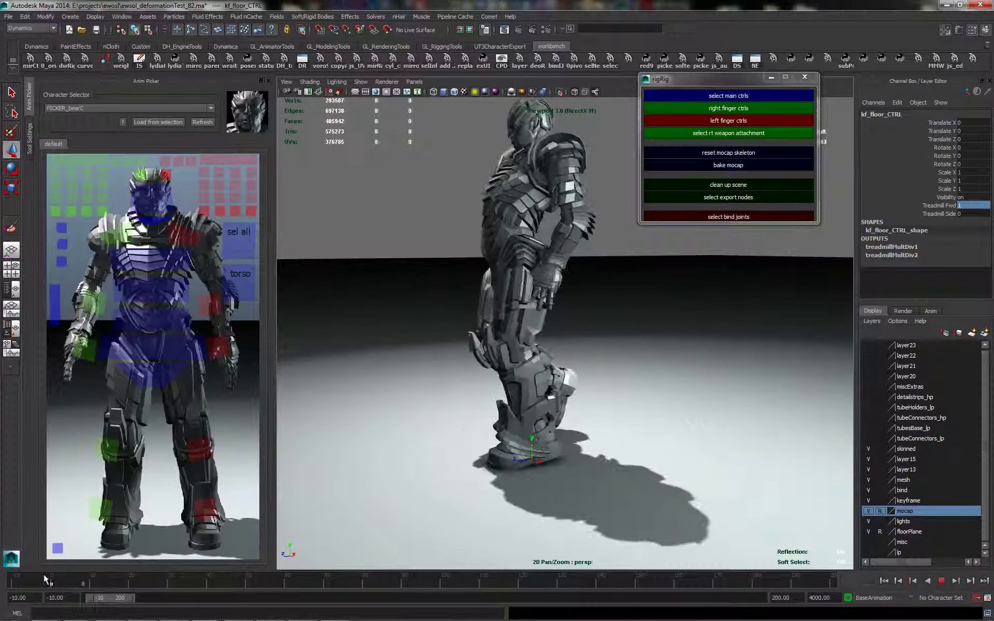
click(88, 579)
alt+drag(664, 333, 564, 400)
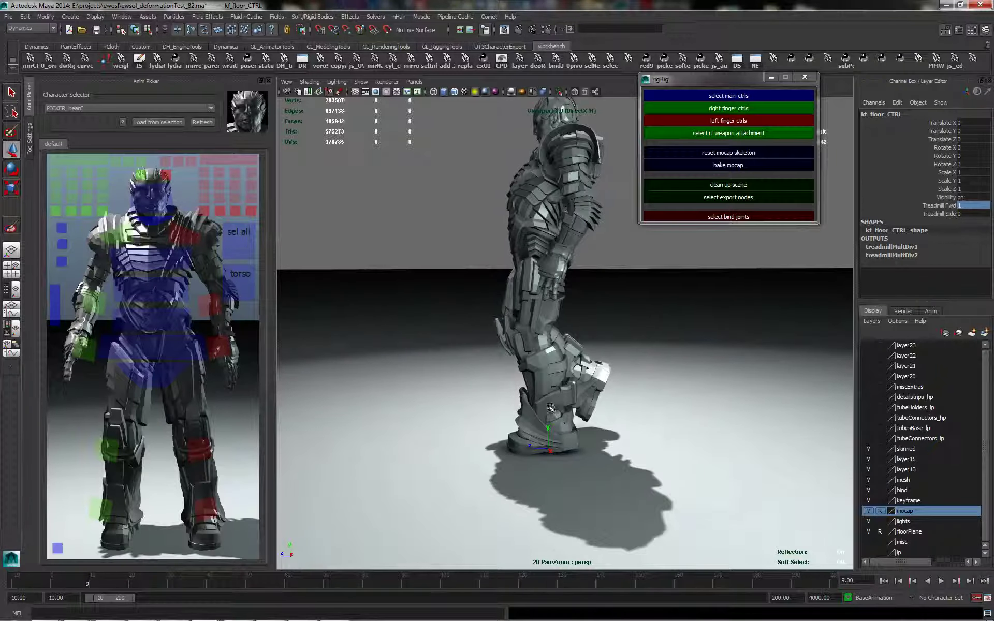
alt+middle_drag(564, 401, 586, 442)
alt+drag(586, 441, 563, 381)
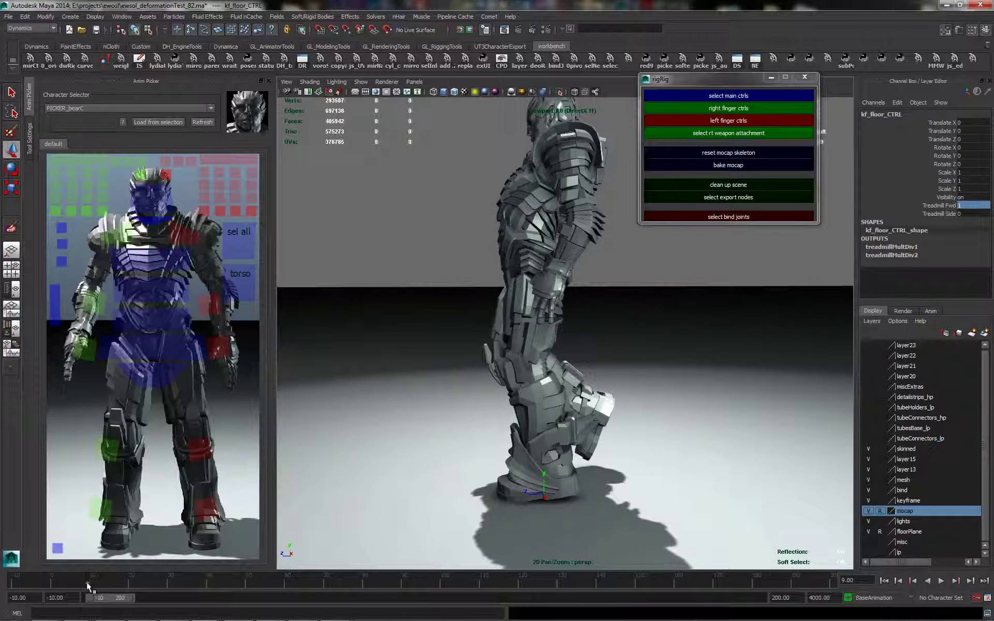
Show the animation layers, briefly play the walk and set the playback range to start at frame 11.
click(931, 312)
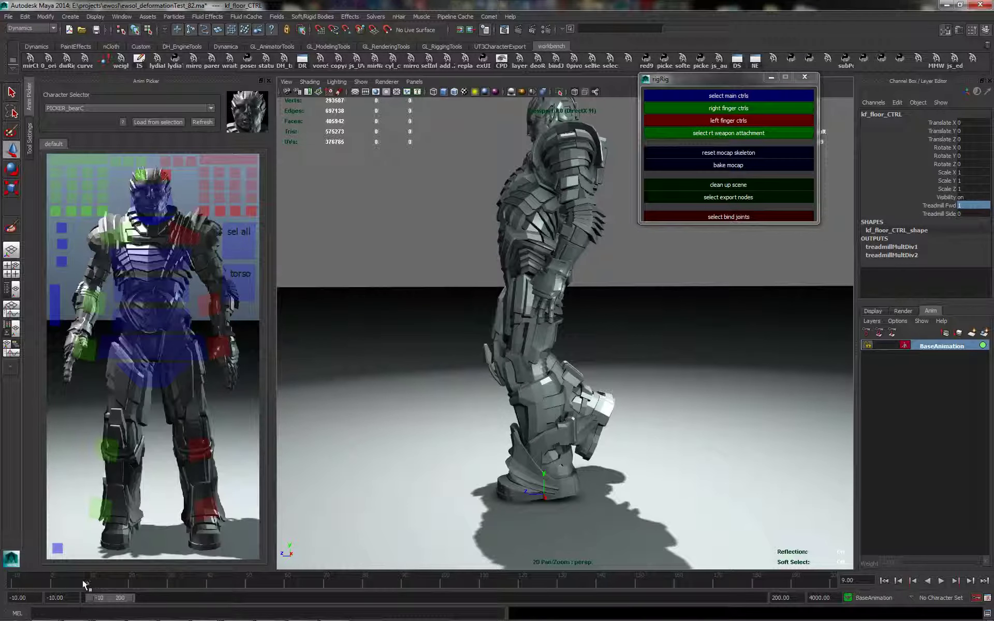
key(alt+v)
key(alt+v)
mouse_move(89, 599)
mouse_down()
mouse_move(80, 590)
mouse_move(97, 600)
mouse_up()
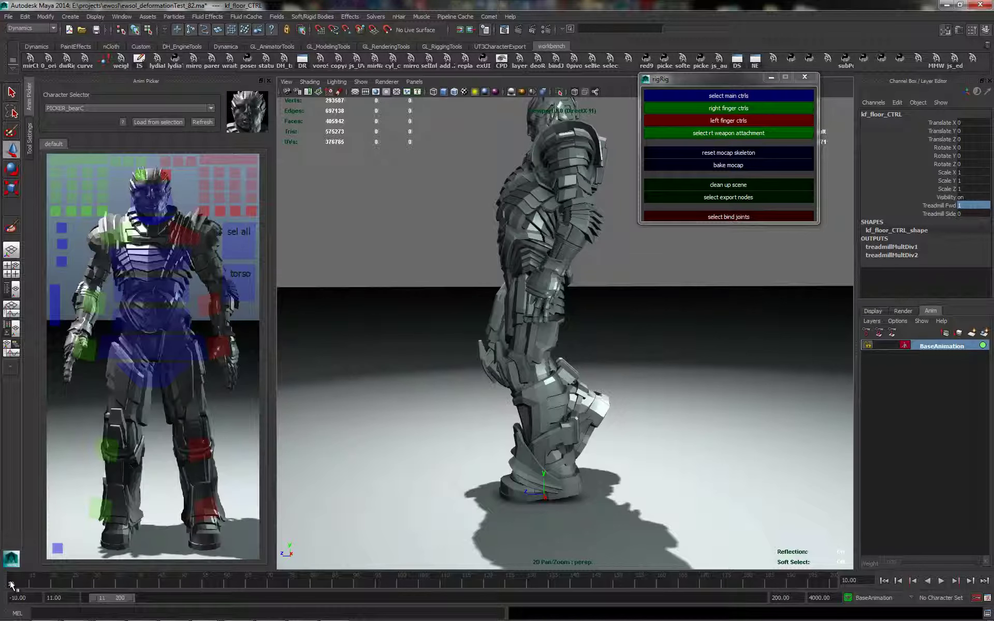
Play the walk from frame 11, stop at frame 52 and set the playback range to end at 52.
key(alt+v)
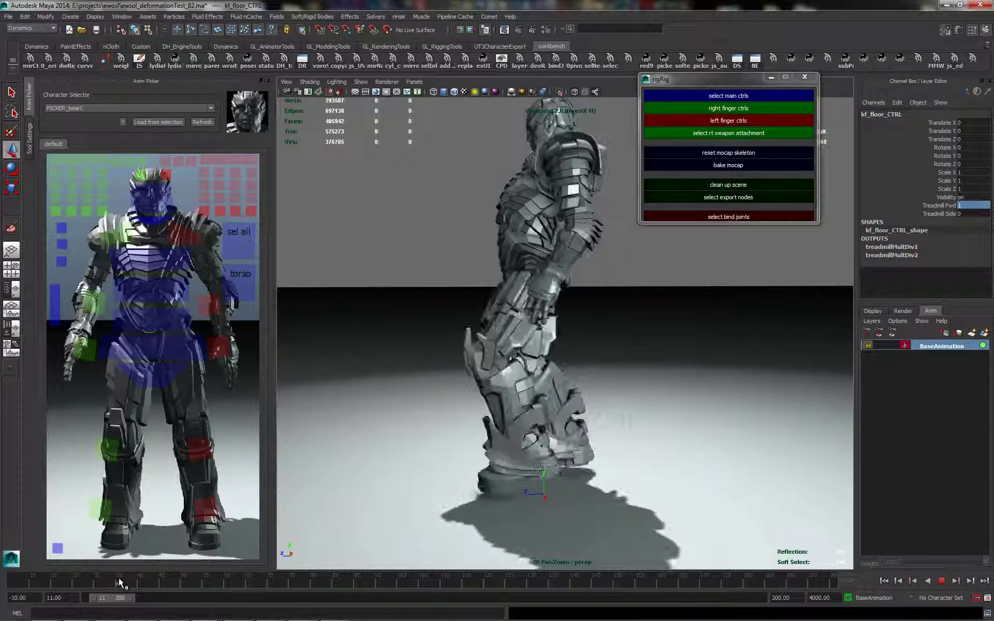
click(192, 585)
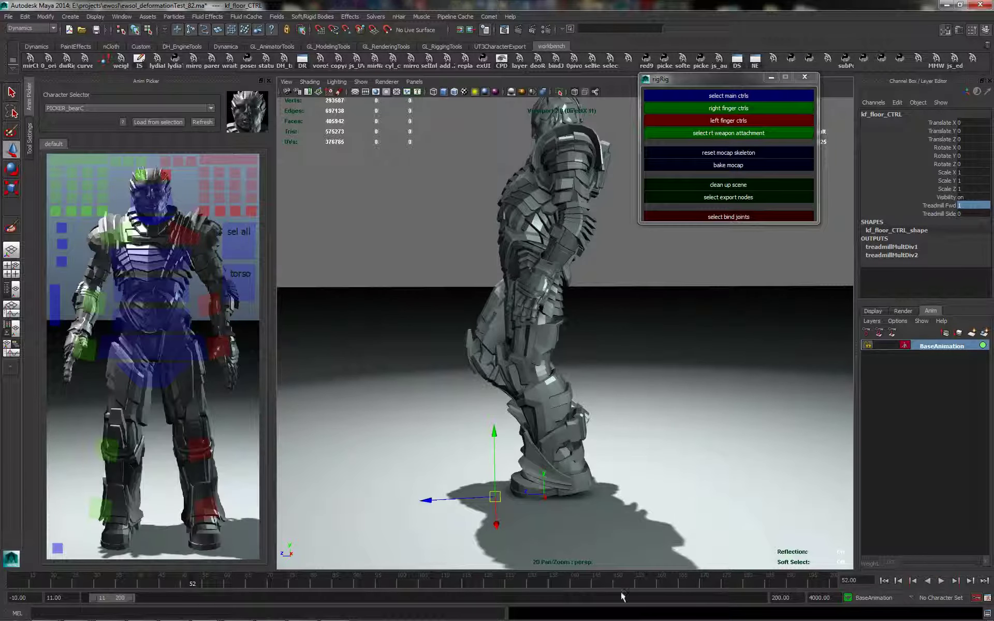
drag(134, 601, 107, 601)
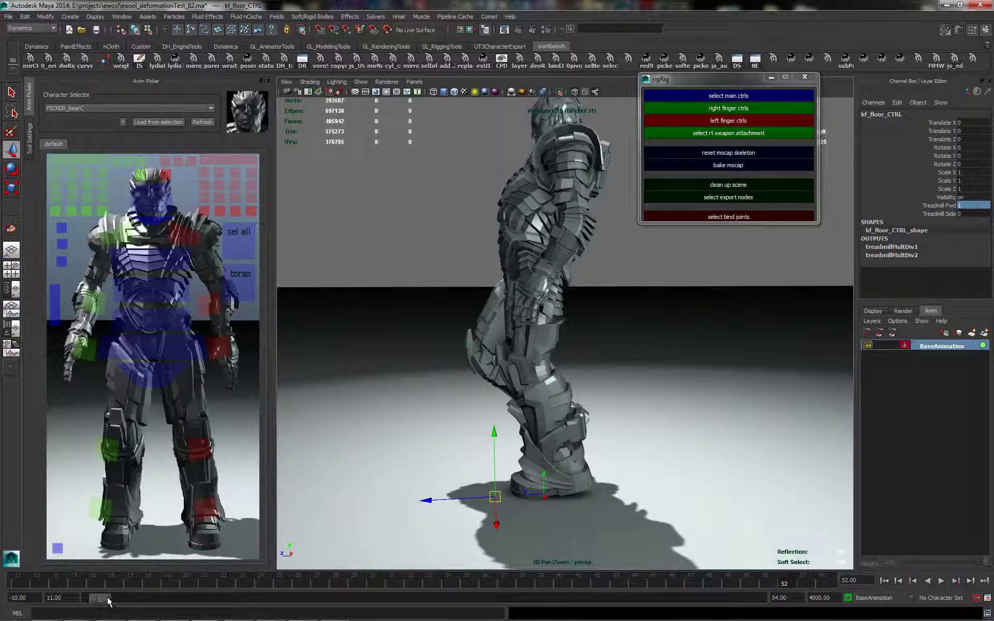
double_click(777, 597)
text(52)
key(Return)
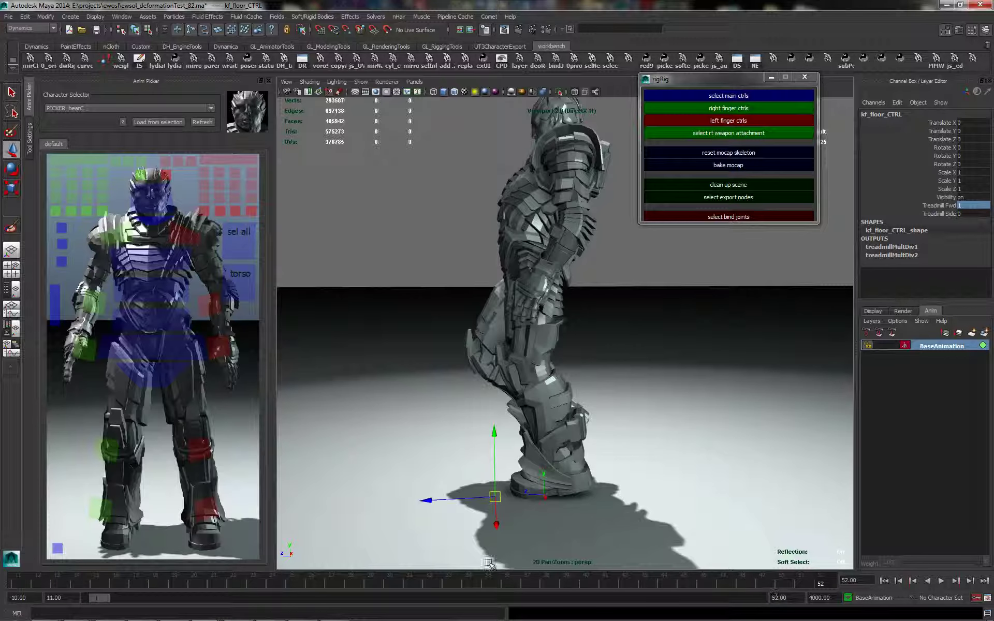
Compare the character's pose at frame 11 with those at frames 52 and 51 to find the matching loop frame.
alt+drag(570, 306, 606, 417)
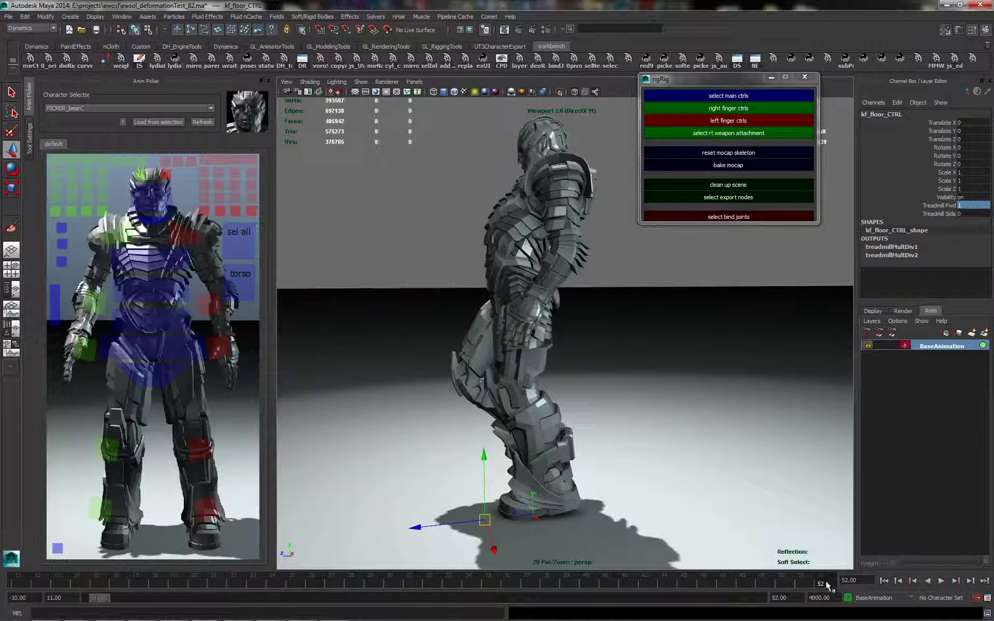
click(19, 583)
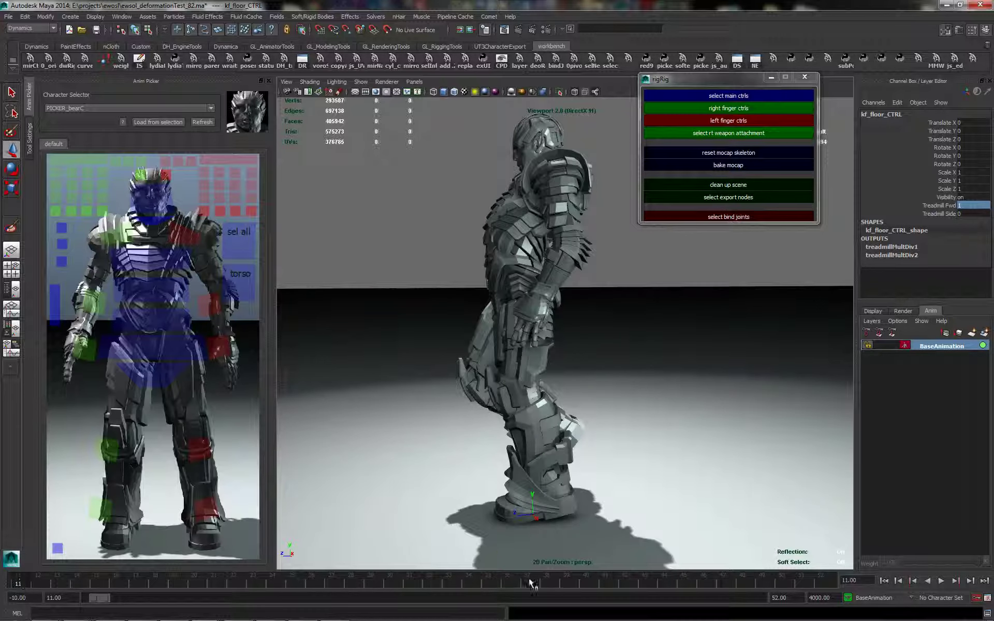
click(828, 581)
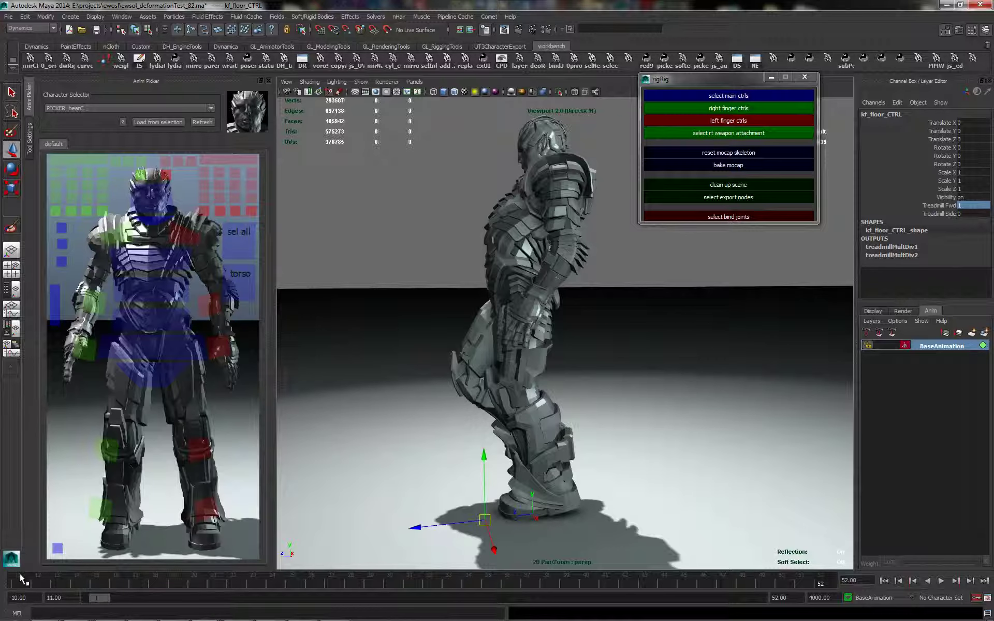
click(19, 578)
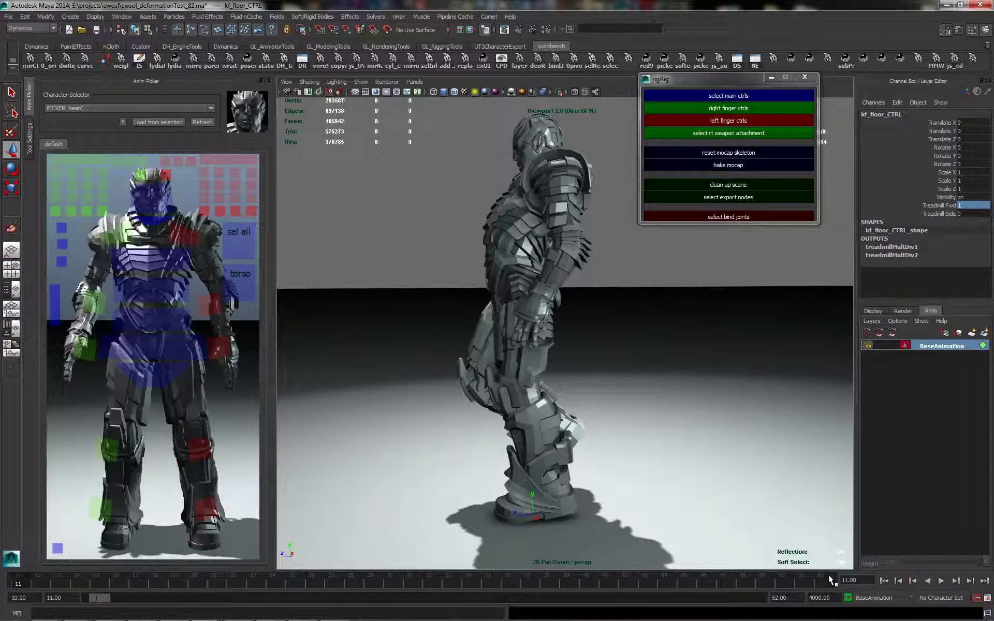
click(829, 580)
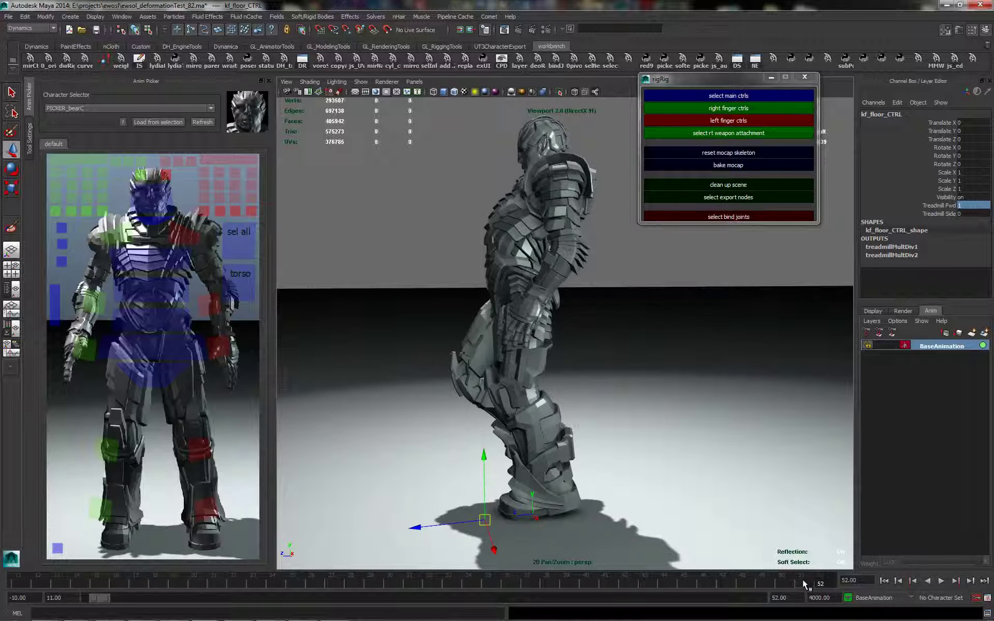
click(804, 580)
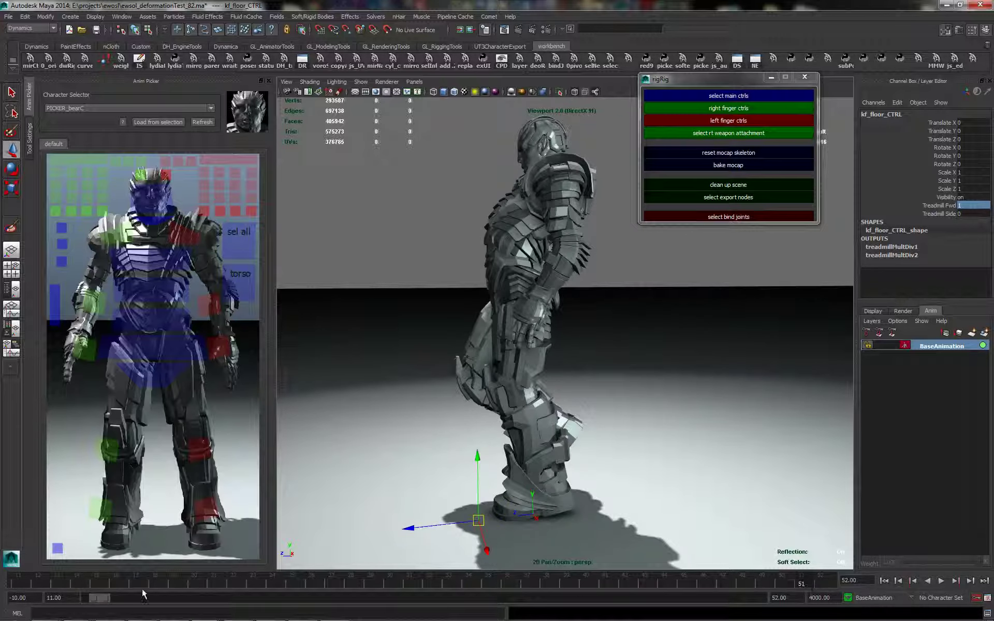
click(20, 580)
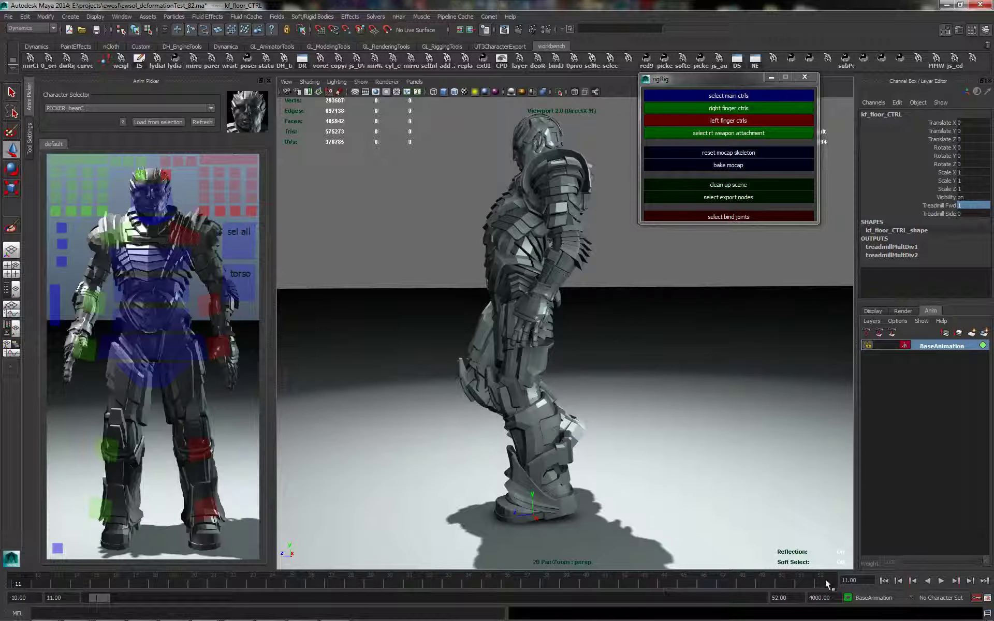
Go to frame 51 and set the playback range to end there.
click(800, 580)
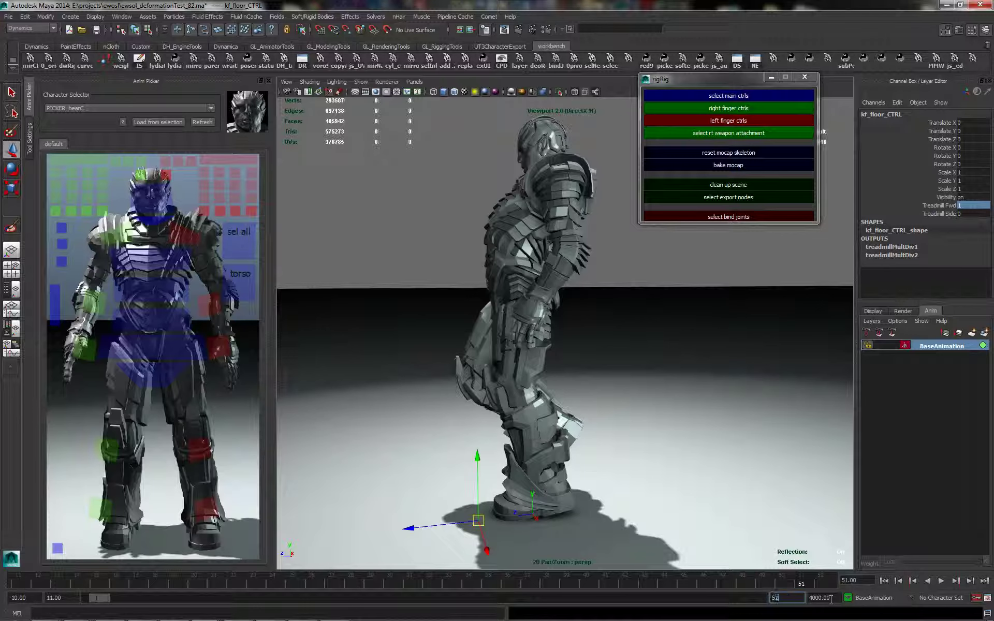
key(BackSpace)
text(1)
key(Return)
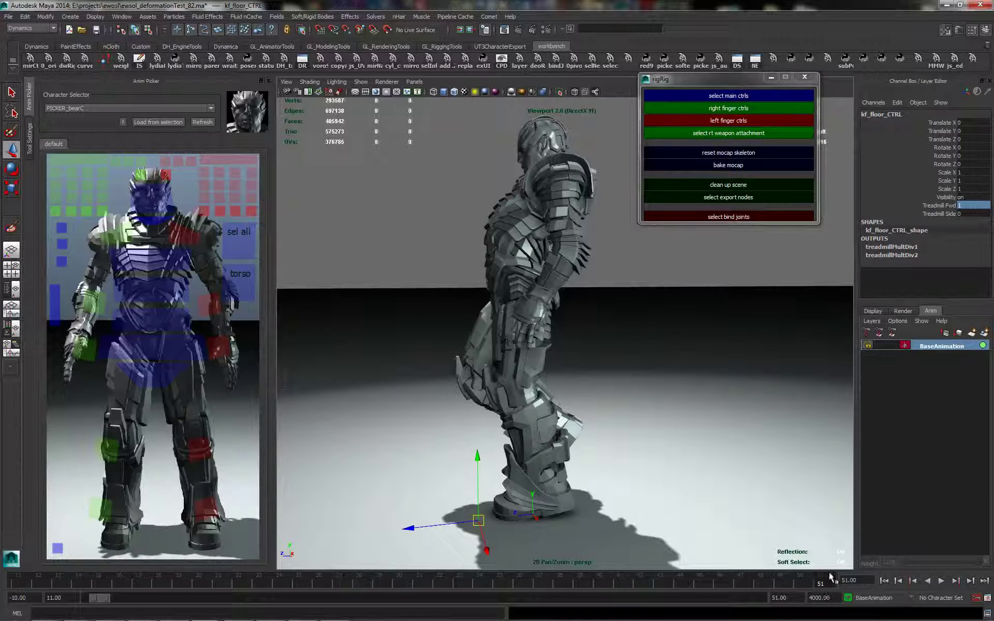
Play the looping walk, stop at frame 51, step through frames 50 to 53 and return to 51.
key(alt+v)
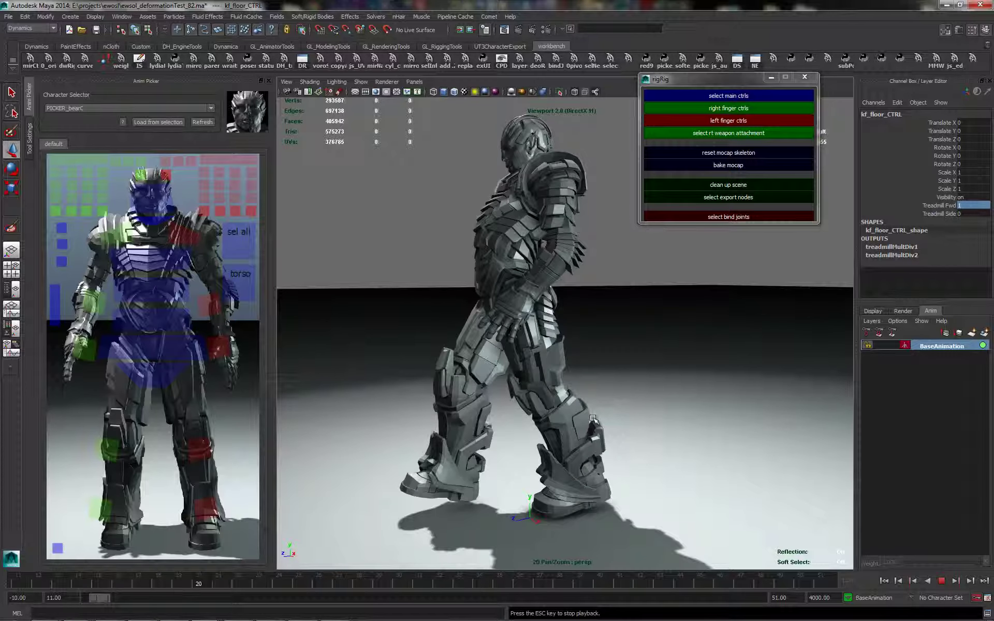
alt+drag(606, 412, 610, 410)
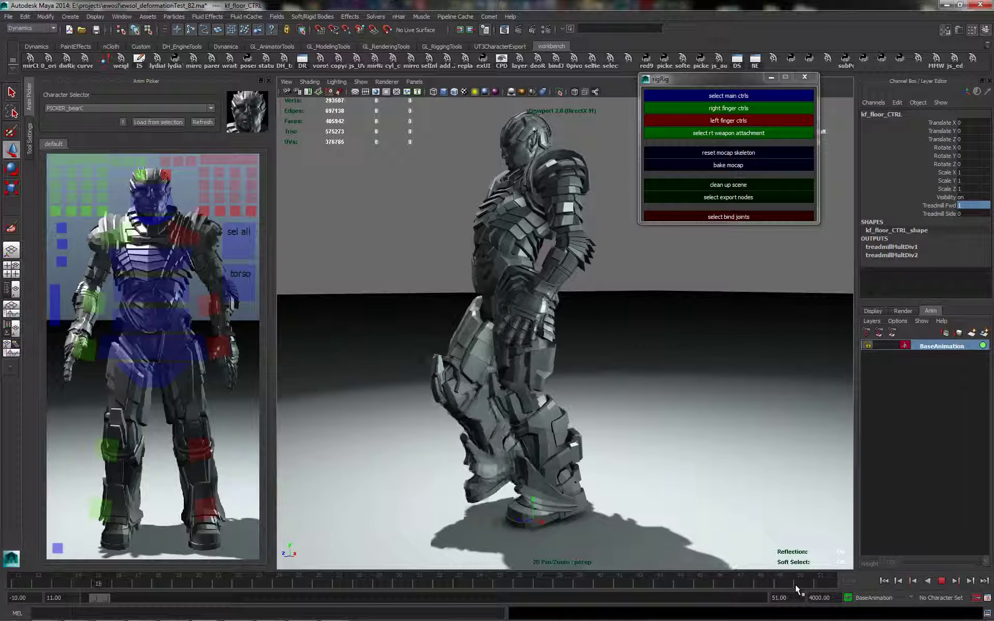
click(825, 580)
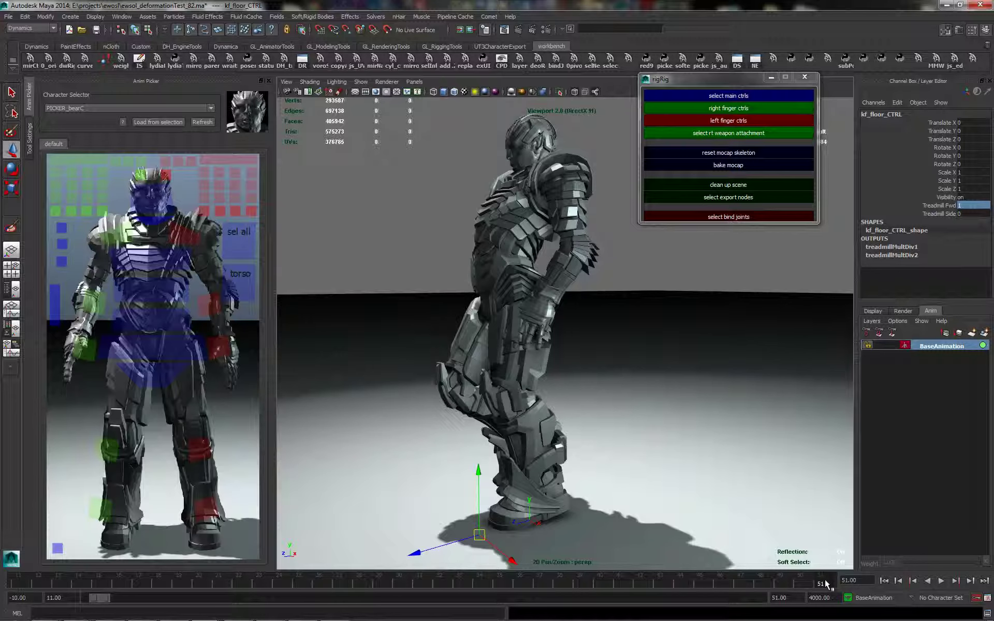
key(alt+comma)
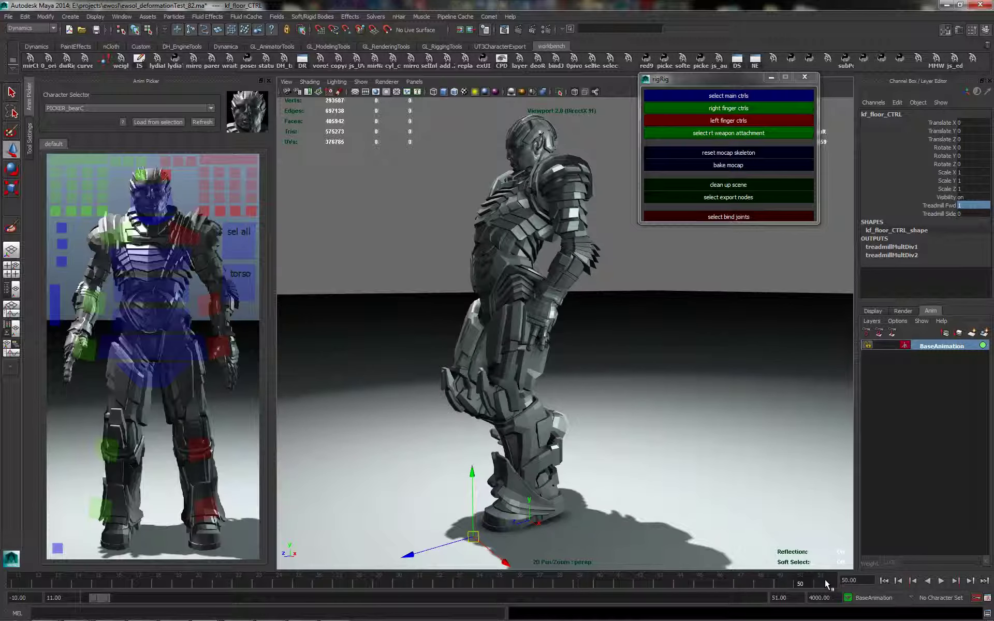
key(alt+period)
key(alt+period)
key(alt+period)
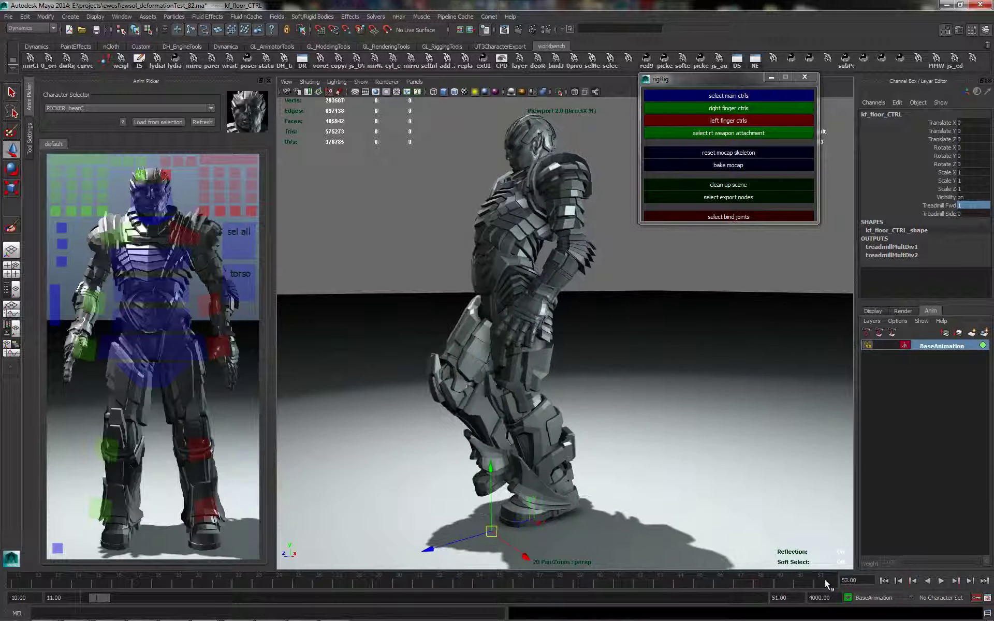
click(825, 579)
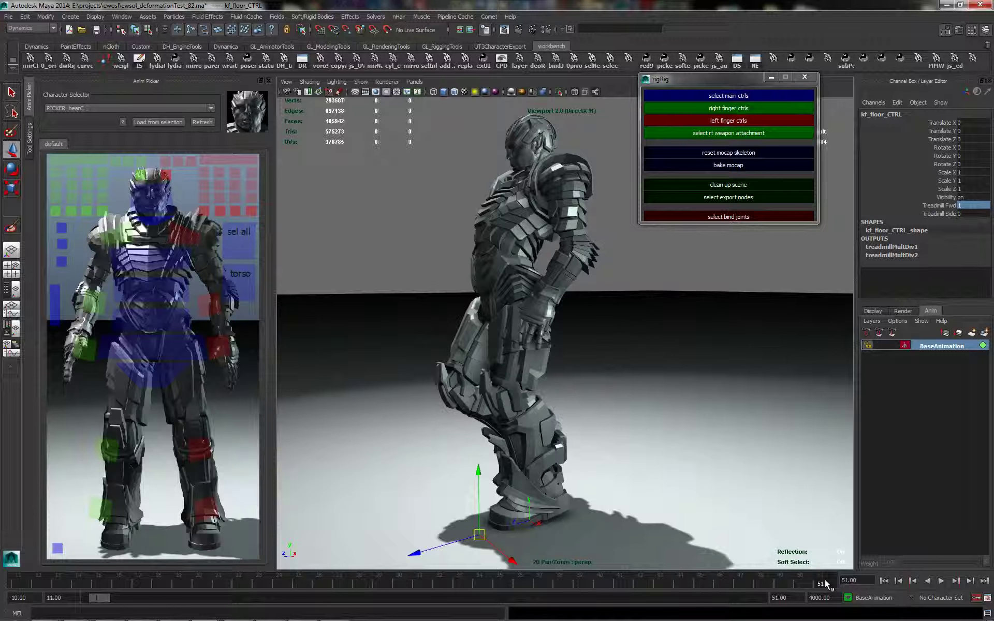
Compare the loop's first and last poses at frames 11 and 51 from the side and the front.
key(alt+v)
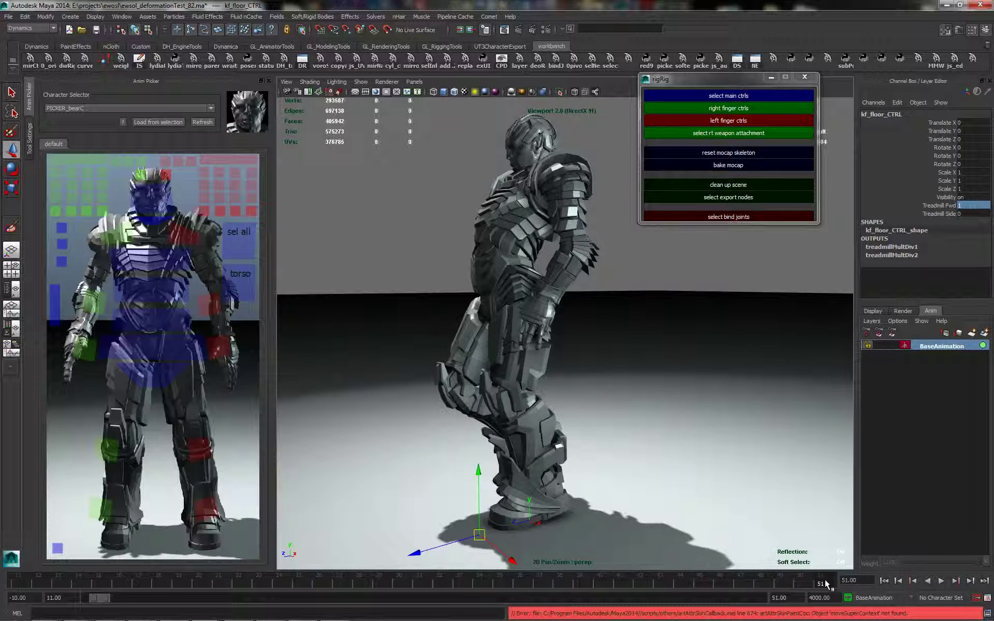
click(20, 581)
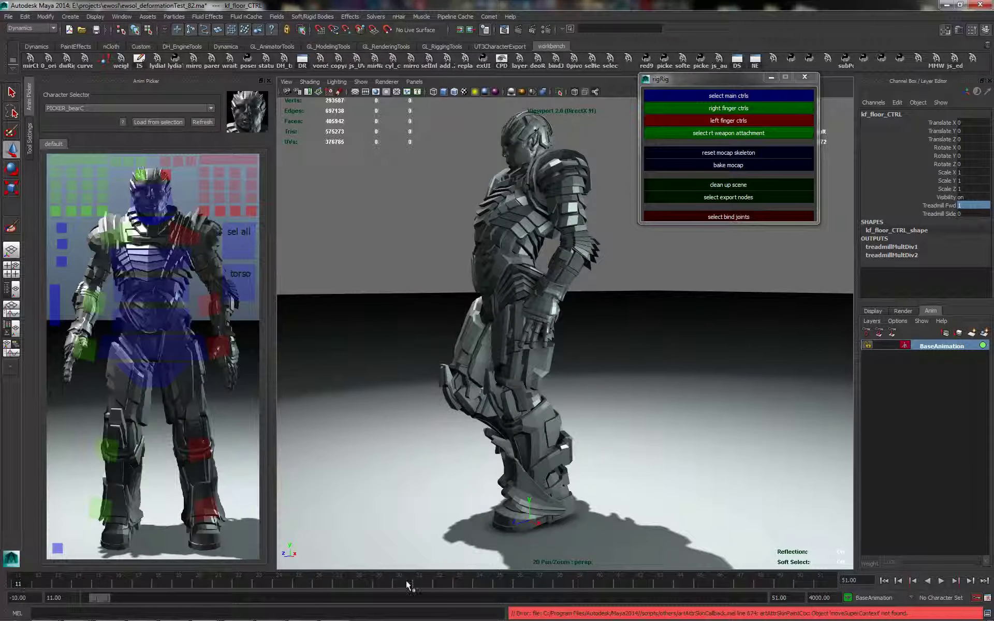
click(820, 580)
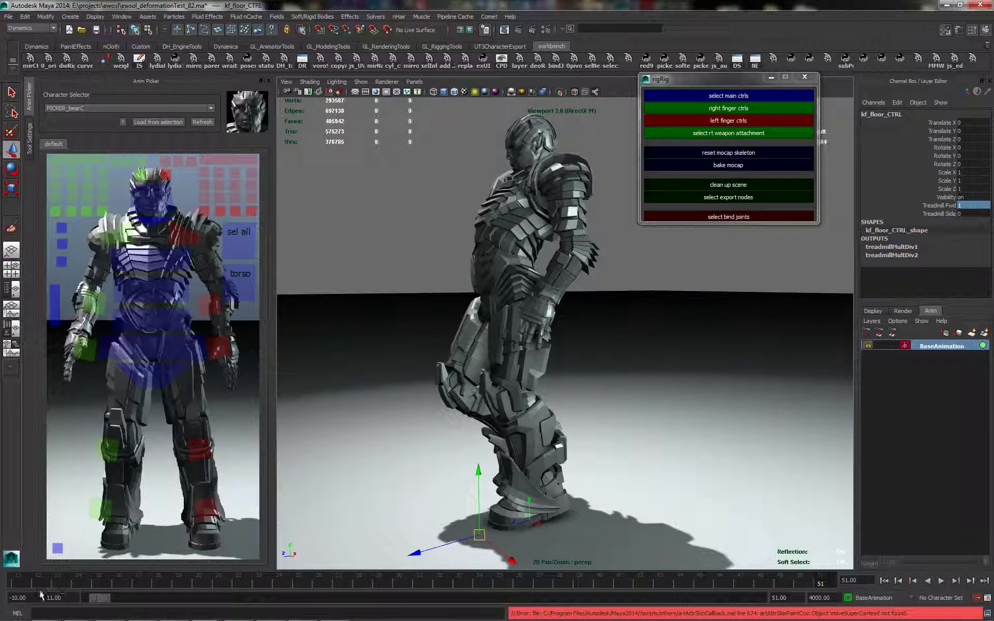
alt+drag(468, 450, 630, 392)
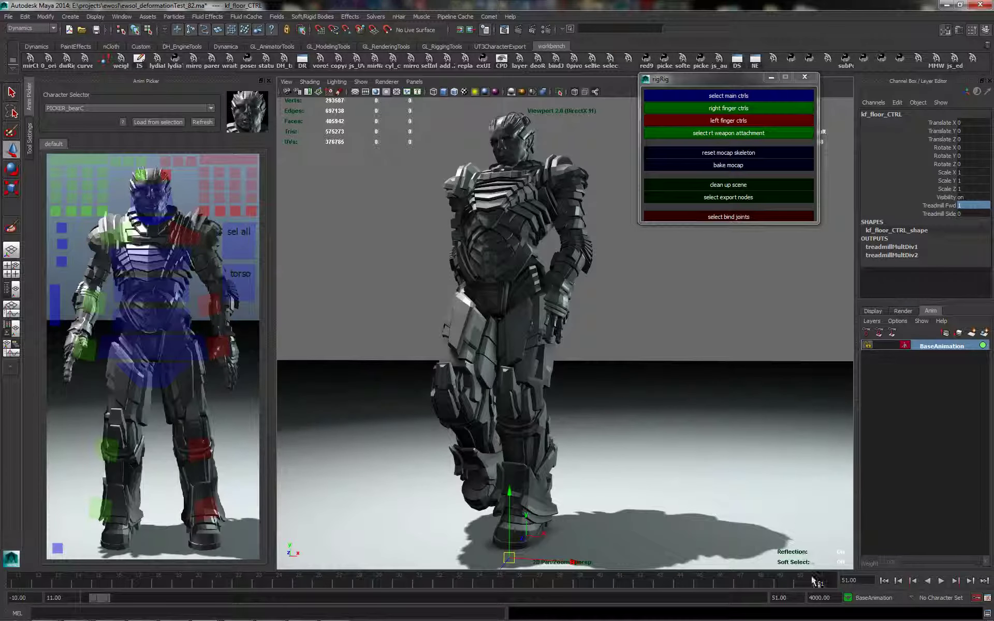
click(27, 580)
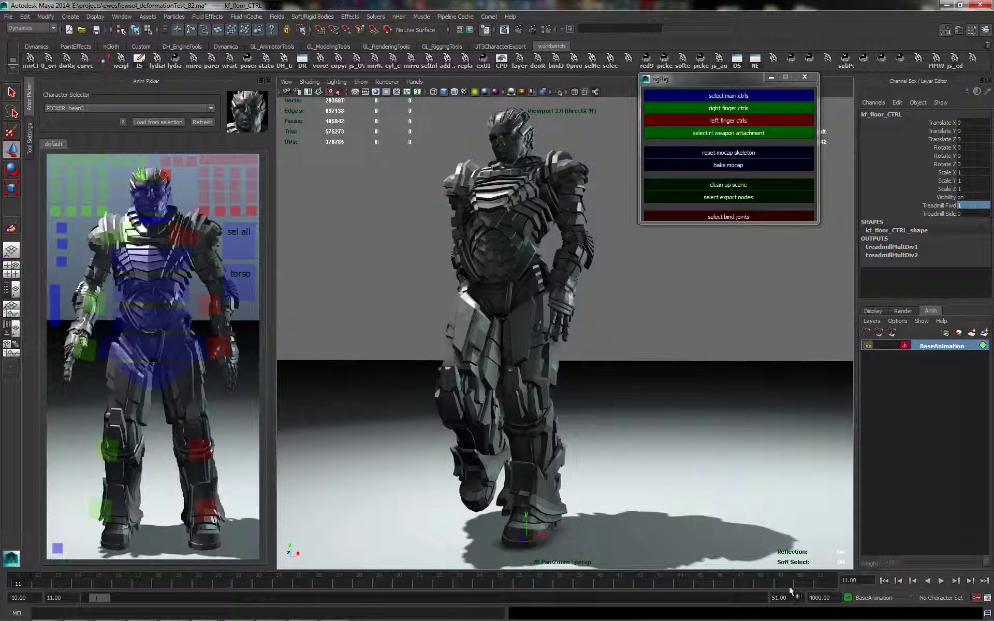
click(824, 583)
alt+drag(712, 389, 625, 393)
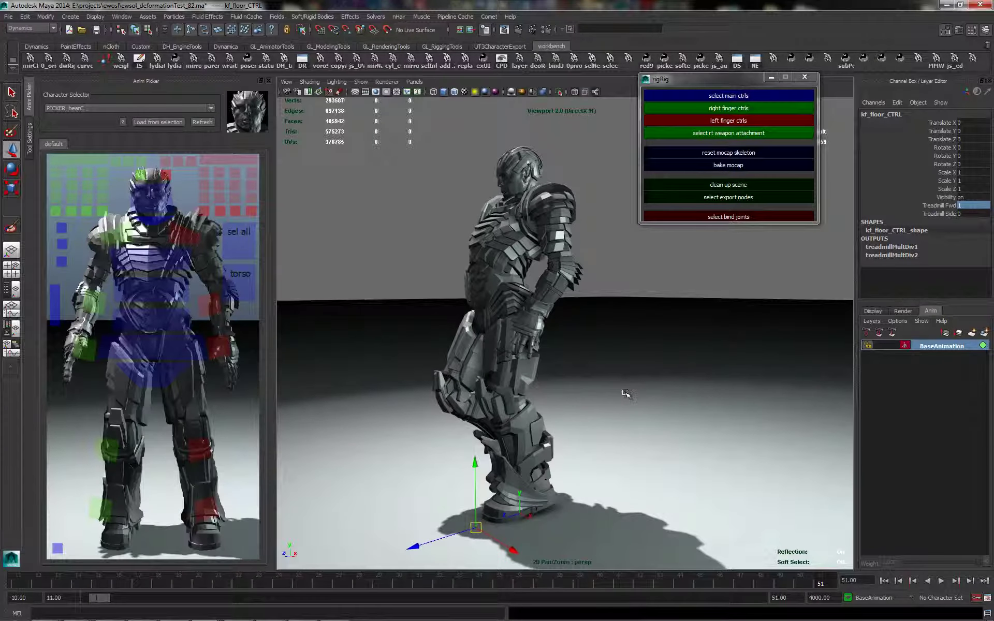
alt+drag(590, 324, 605, 331)
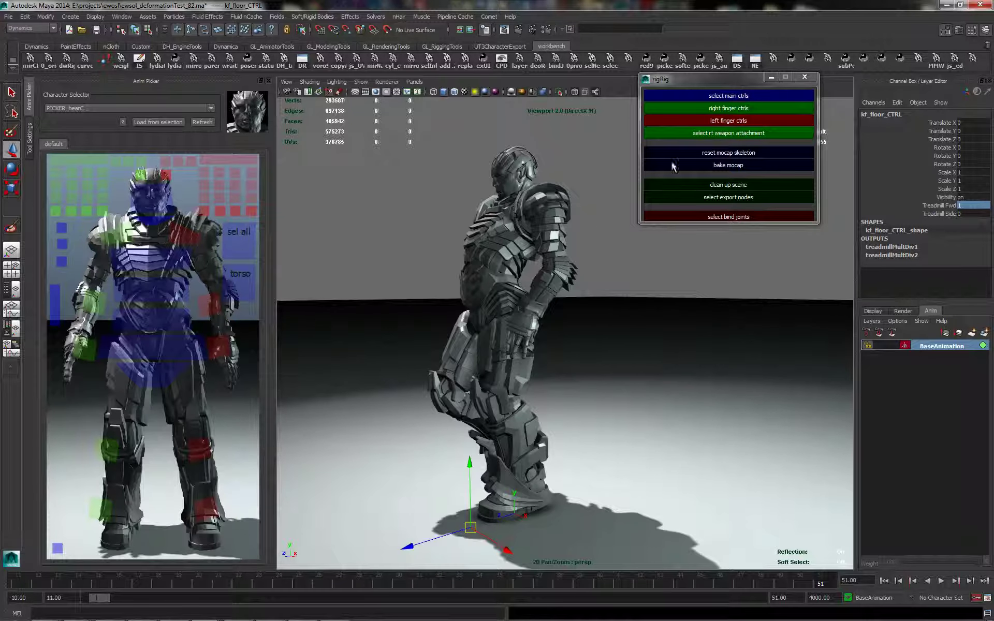
Display the rig's control curves in the viewport and reframe the character from the side.
click(725, 97)
right_click(676, 275)
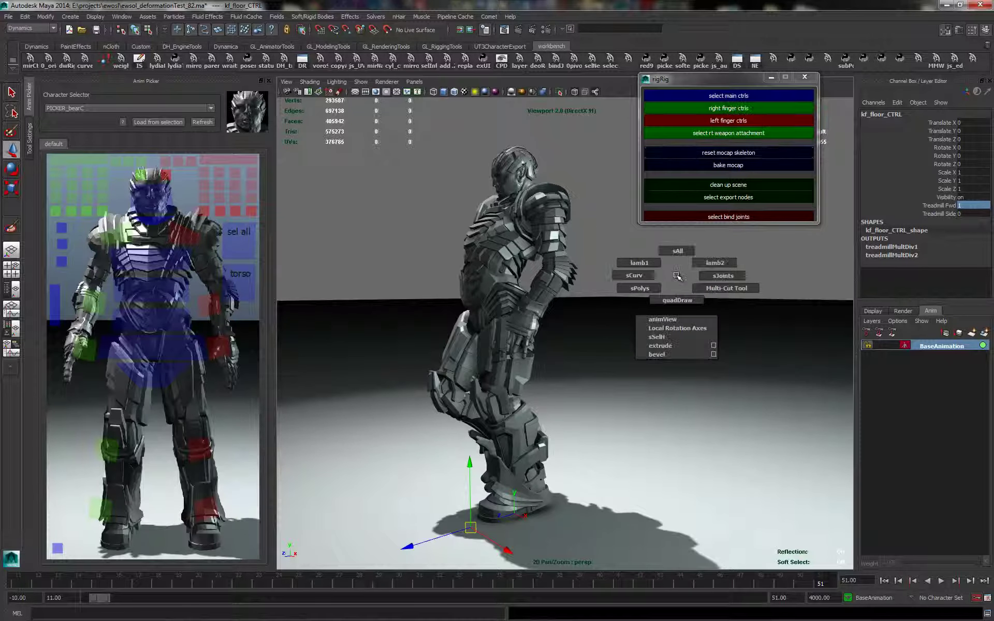
alt+middle_drag(667, 286, 645, 276)
alt+right_drag(642, 280, 621, 291)
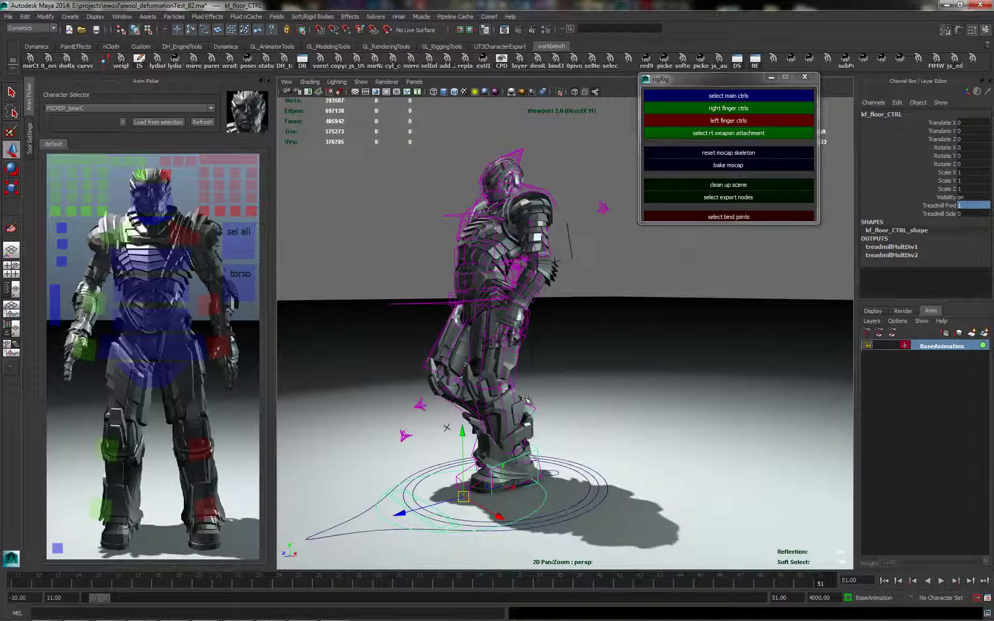
alt+drag(536, 347, 536, 288)
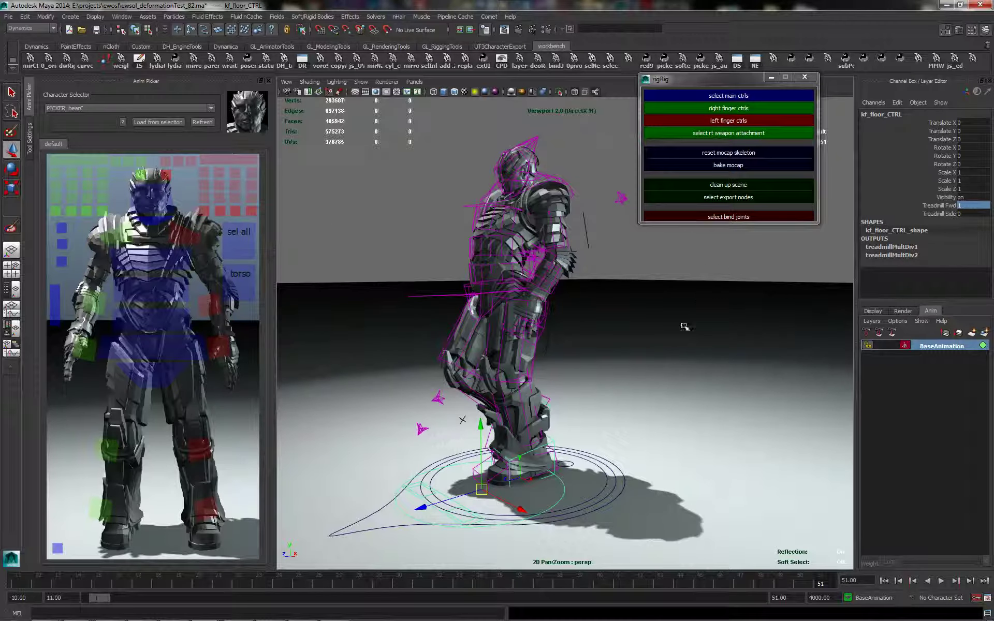
alt+middle_drag(725, 325, 718, 327)
Select all of the character's rig controls, trying a selection of everything in the viewport in between.
click(245, 241)
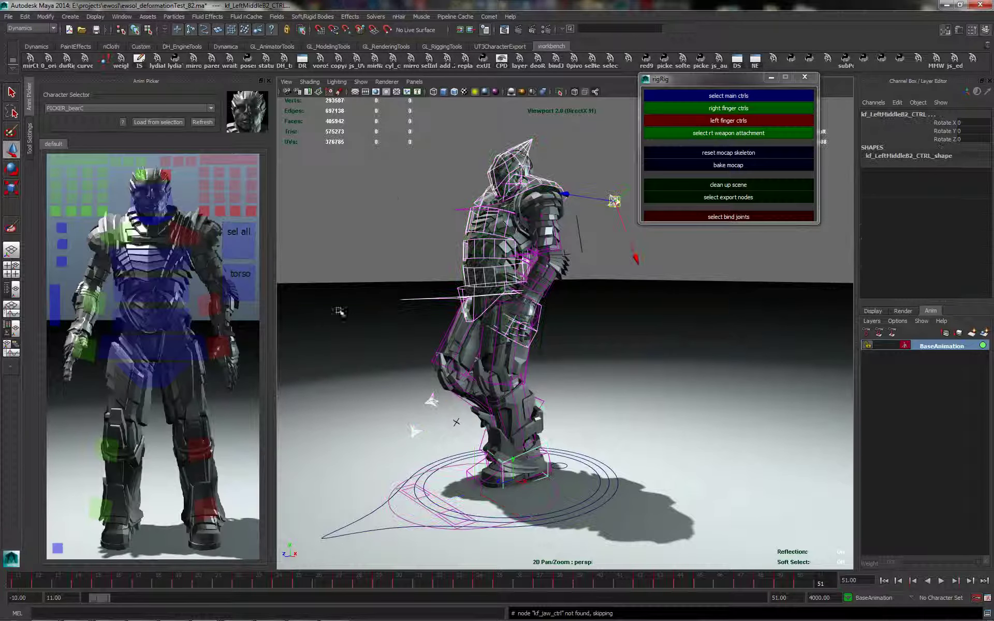
alt+drag(500, 355, 579, 361)
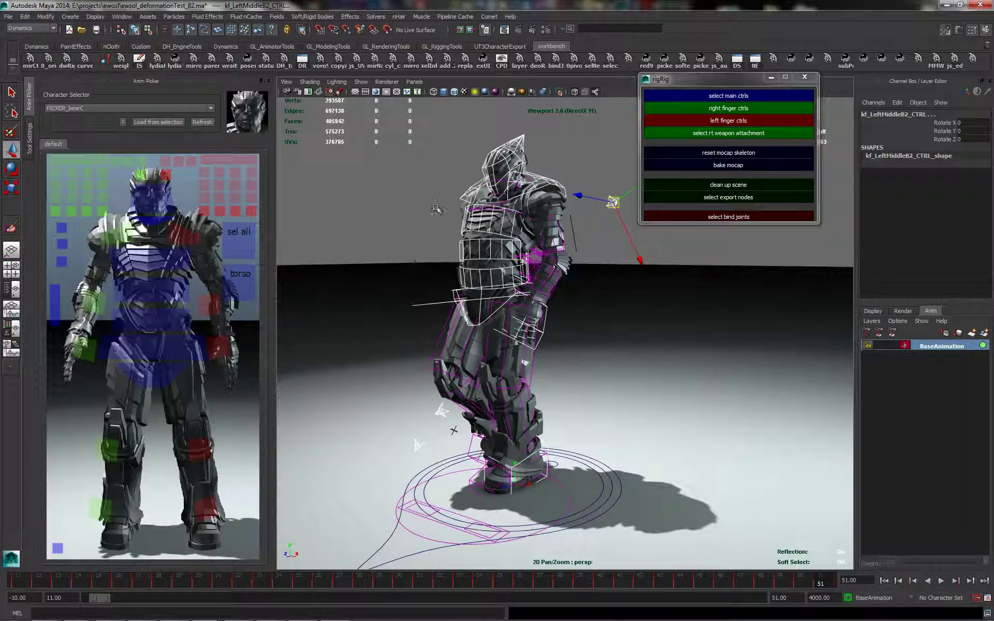
click(435, 207)
drag(682, 572, 683, 573)
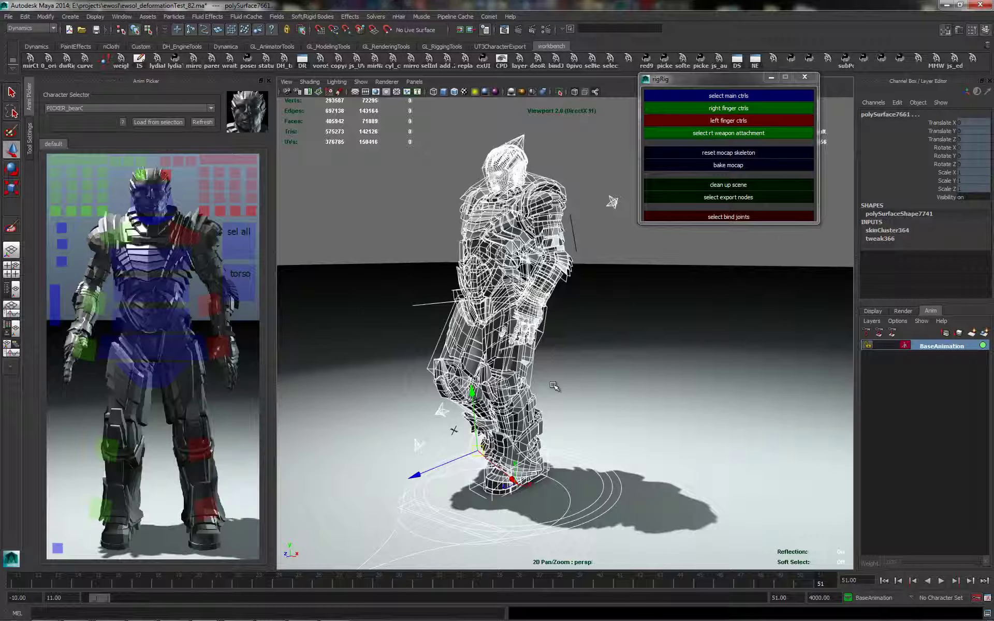
click(340, 233)
click(240, 245)
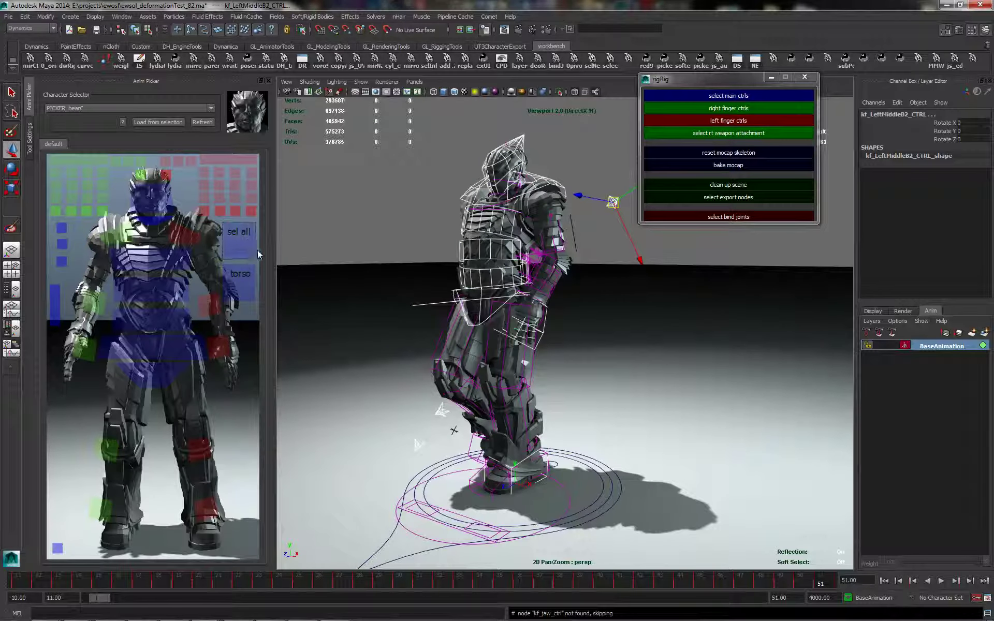
alt+drag(648, 413, 621, 389)
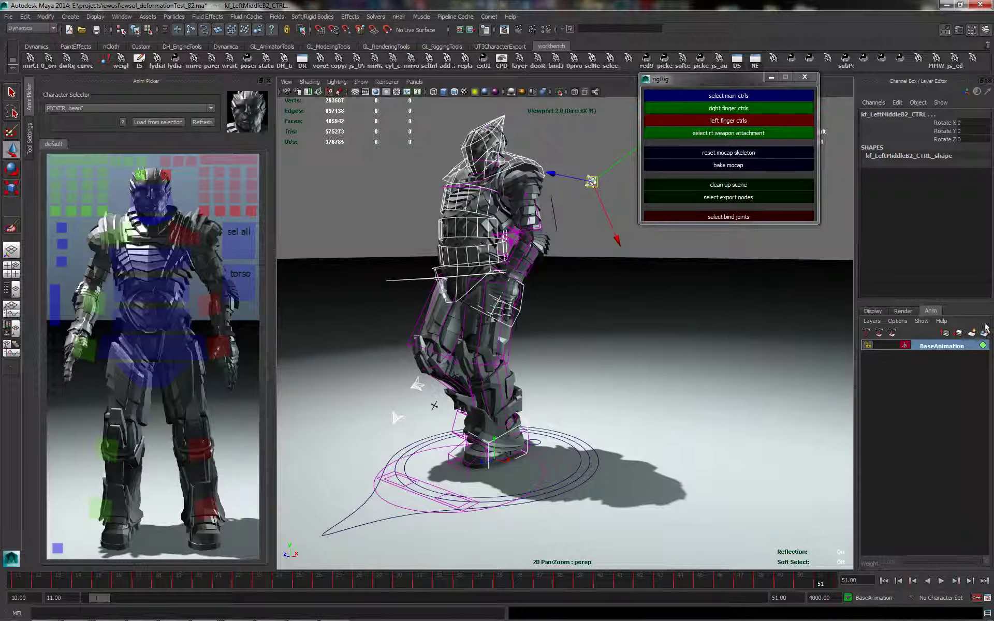
click(879, 312)
click(900, 312)
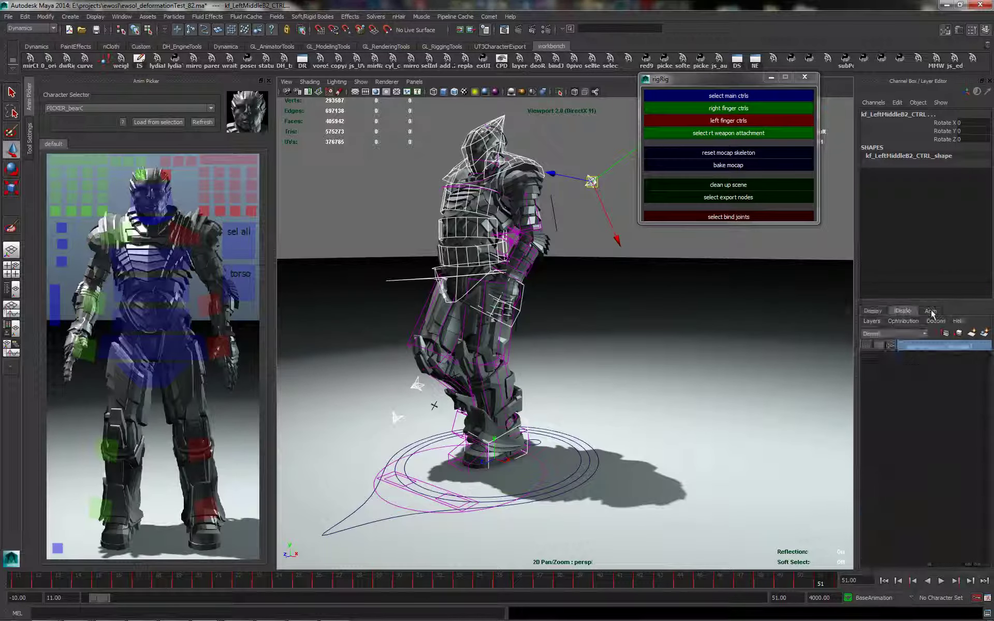
click(932, 310)
click(881, 311)
click(903, 311)
click(932, 310)
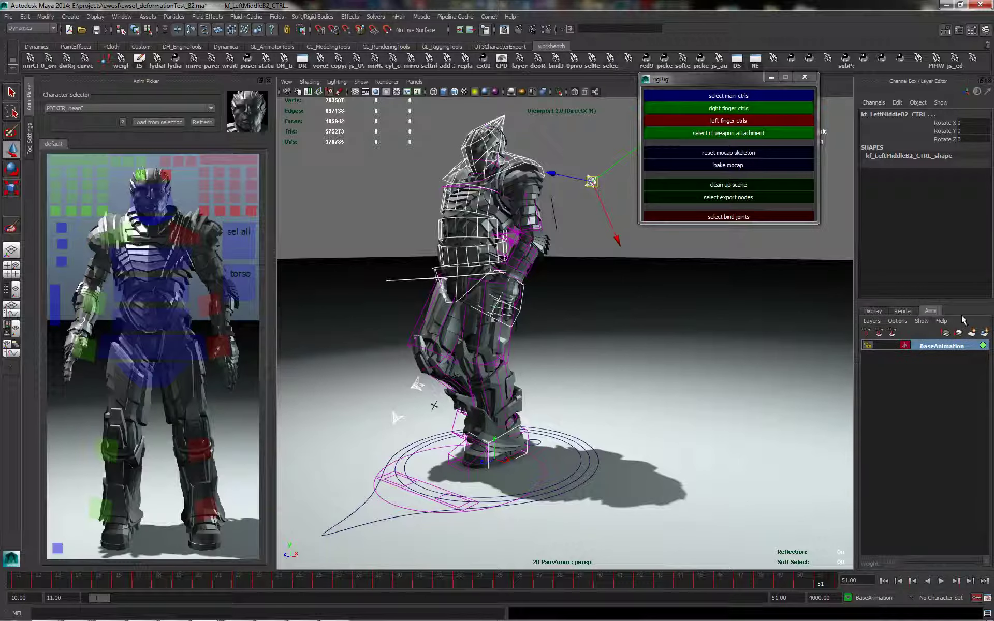
Create an animation layer from all of the character's rig controls and make it the active layer.
click(334, 207)
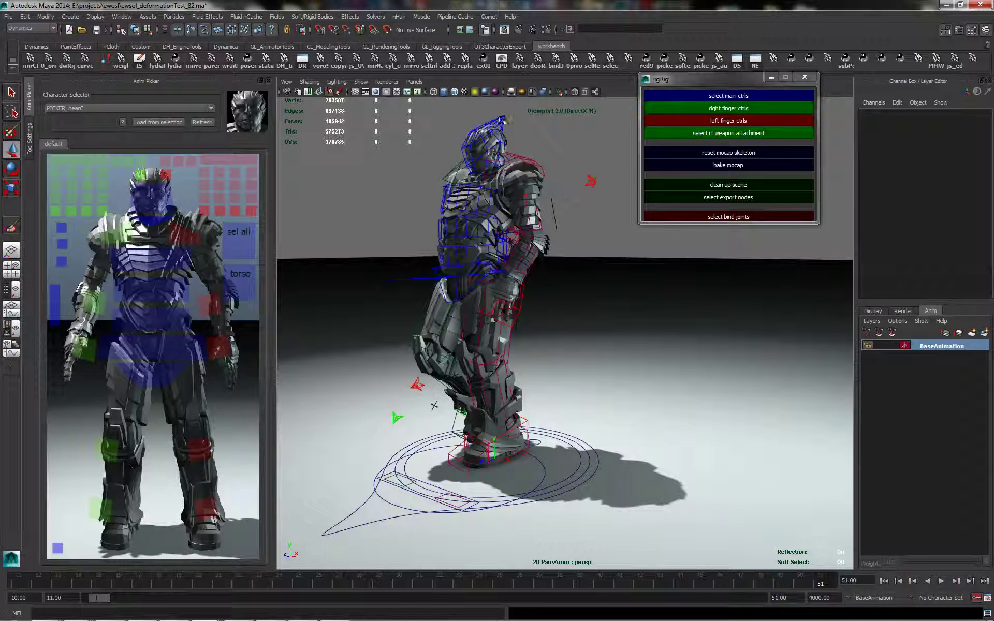
click(499, 122)
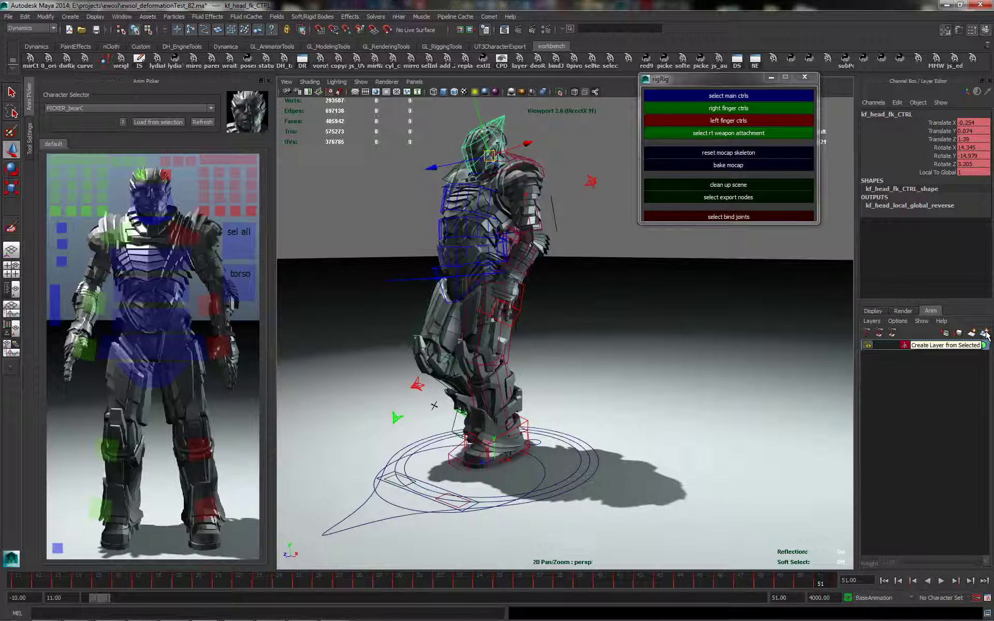
click(233, 234)
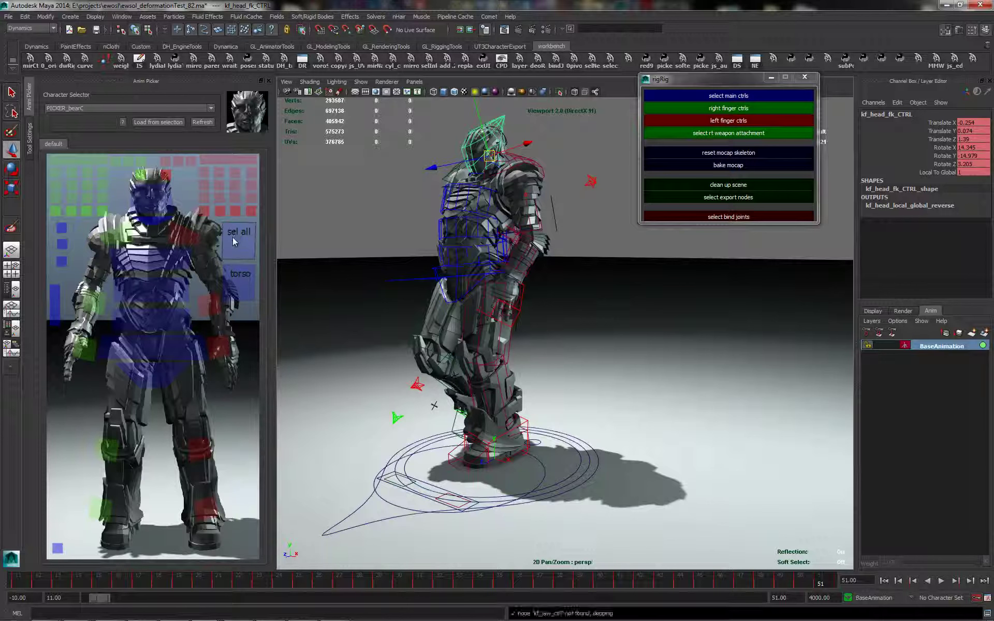
click(984, 333)
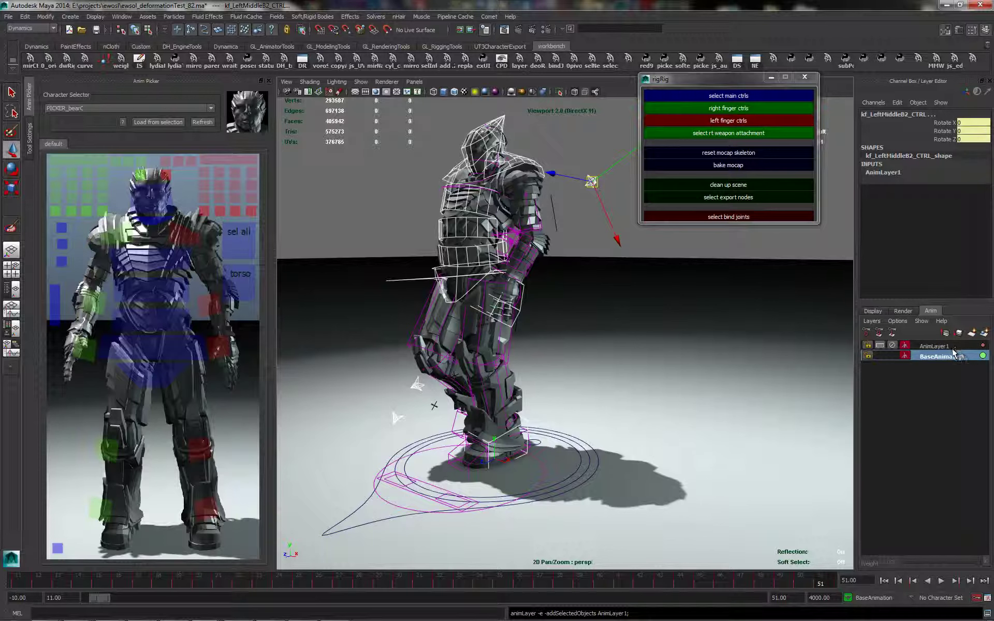
click(940, 346)
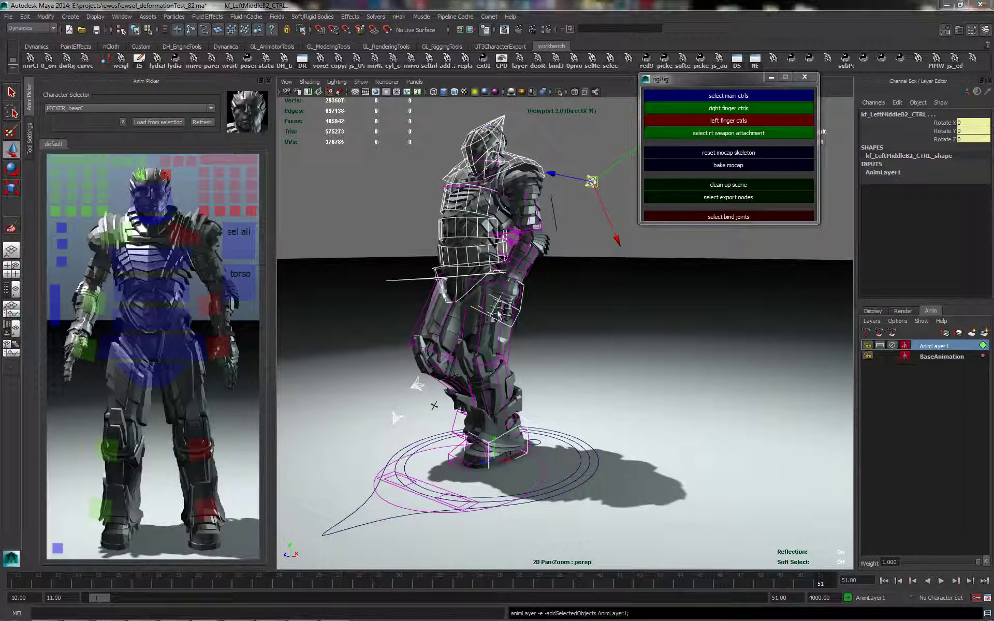
Key all the rig controls on the new animation layer at frames 11 and 51.
drag(25, 579, 6, 584)
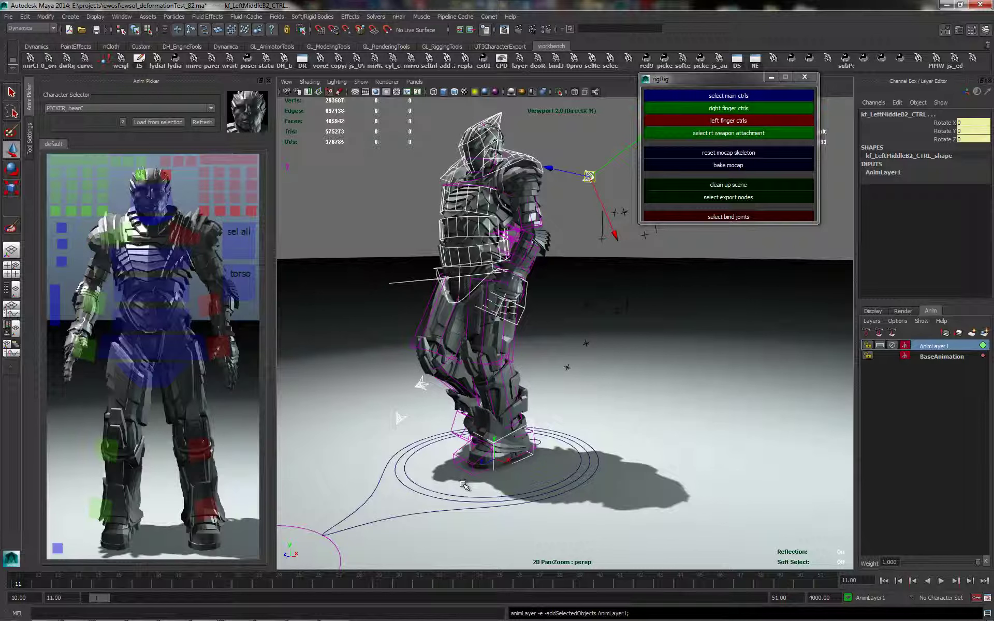
alt+middle_drag(595, 406, 569, 418)
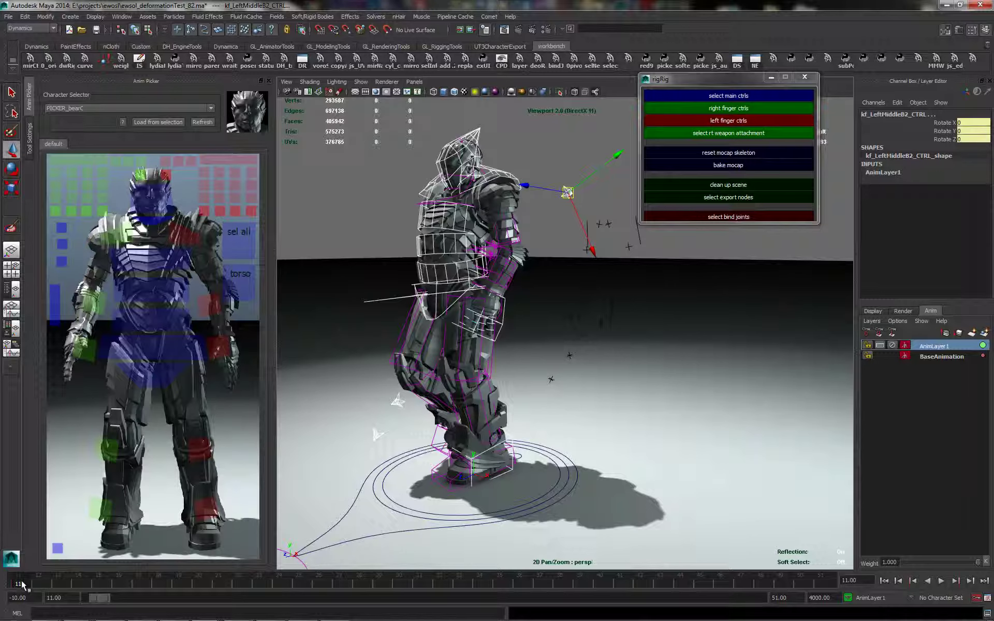
drag(20, 580, 905, 581)
click(832, 582)
key(s)
Play the walk, key the rig controls on the layer at frame 42 and play the loop again.
key(alt+v)
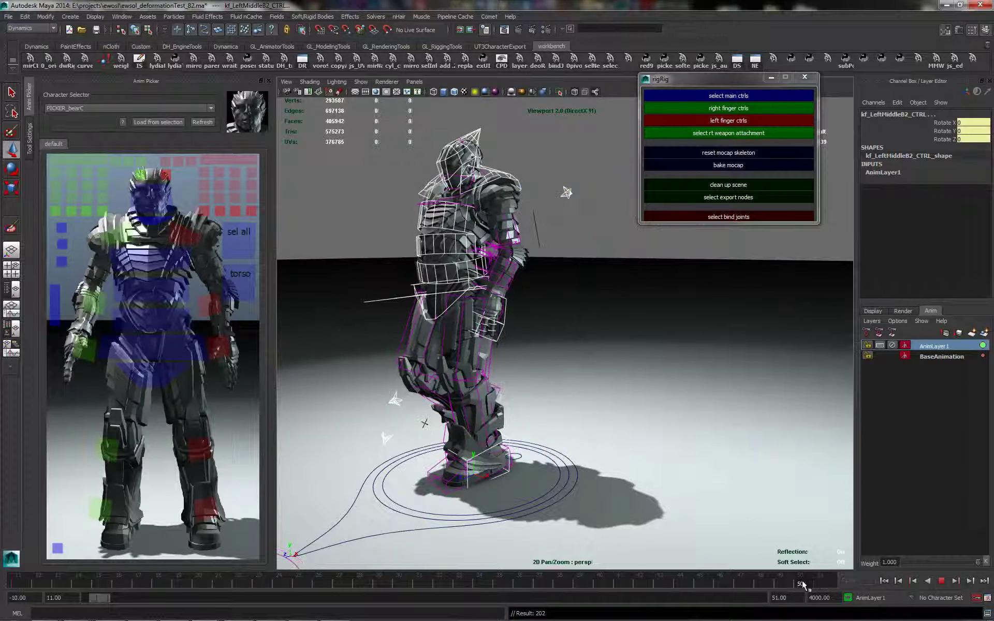
click(650, 583)
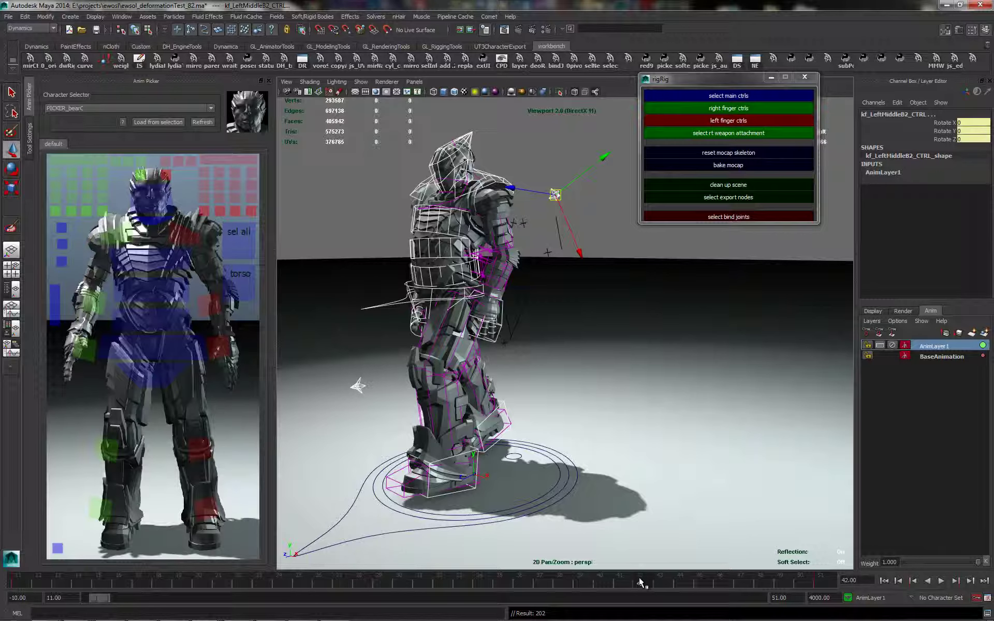
key(alt+v)
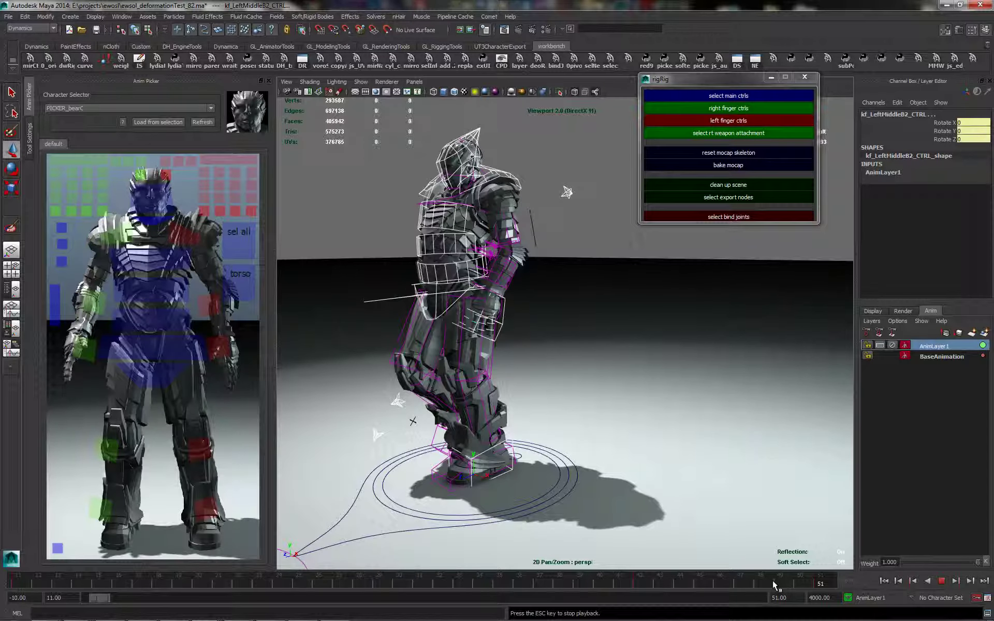
key(Escape)
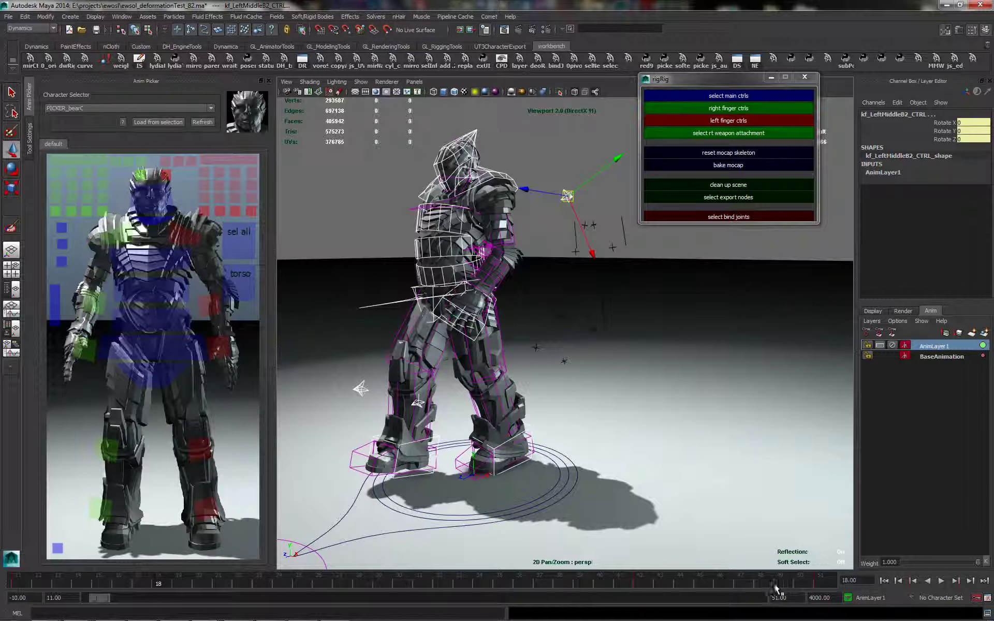
Compare the poses at frames 51 and 11, play the loop once more and return to frame 51.
click(828, 577)
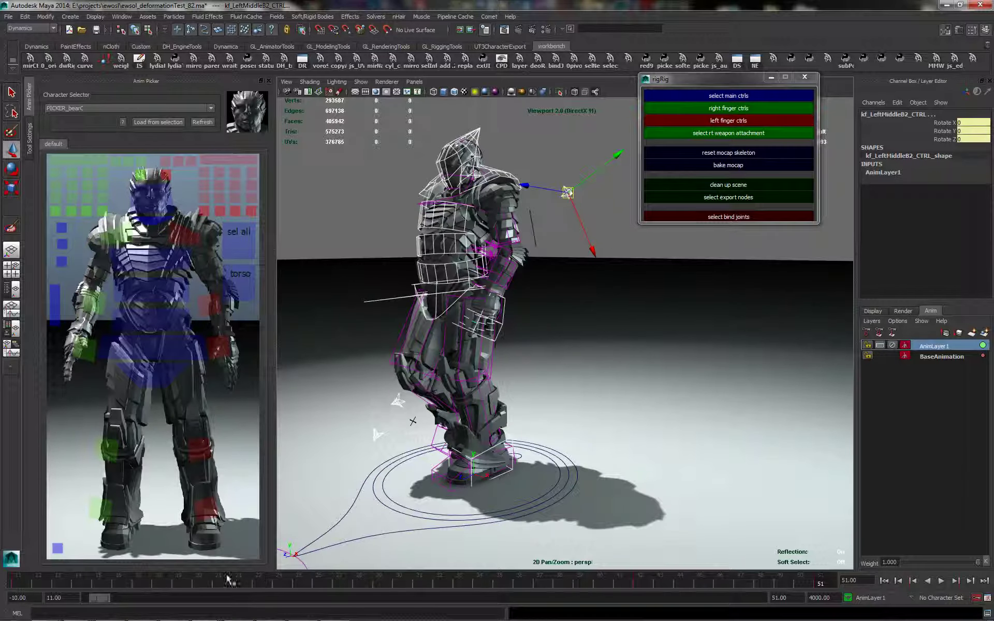
click(20, 583)
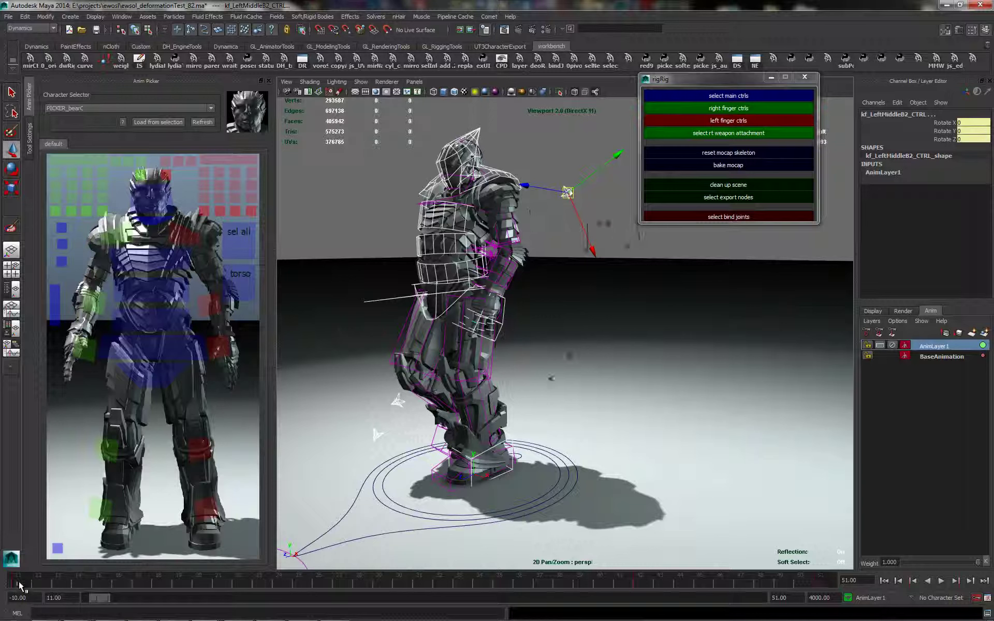
click(828, 580)
key(alt+v)
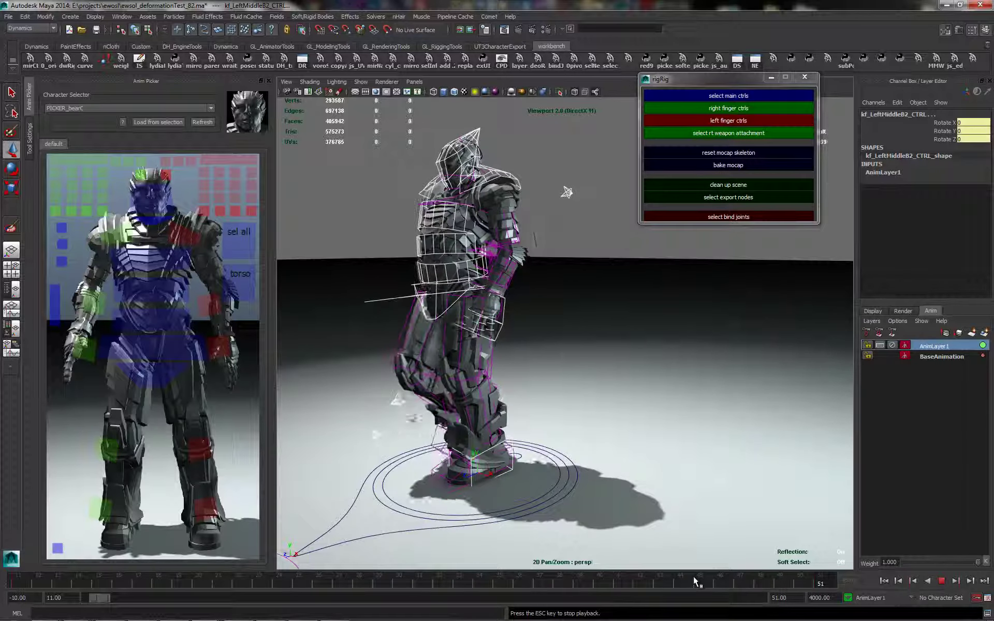
key(Escape)
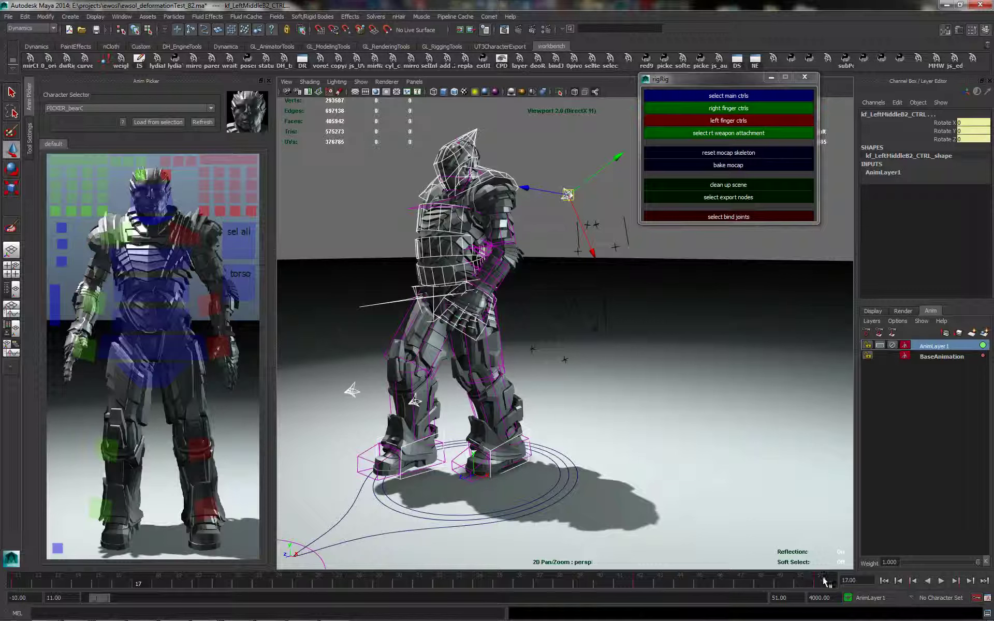
click(823, 582)
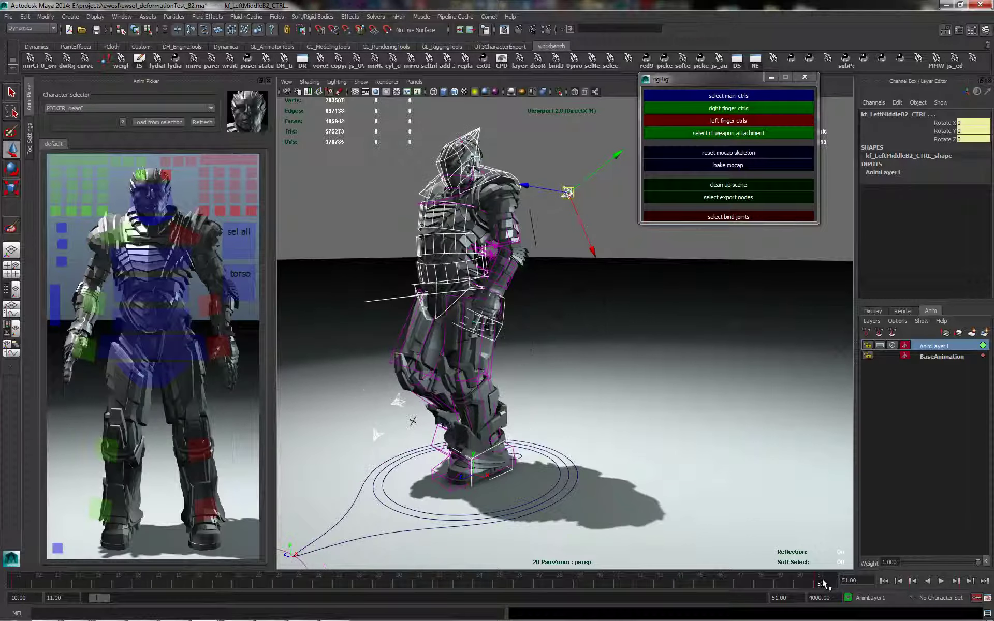
click(885, 337)
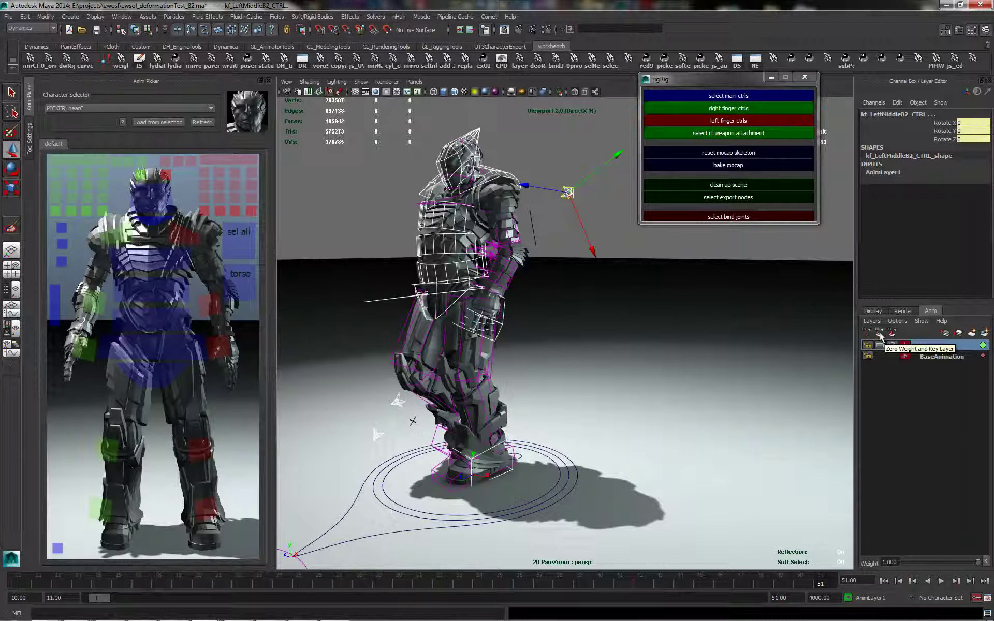
Hide the rig's control curves and play the looping walk to check the transition at its end.
drag(781, 584, 826, 582)
key(alt+v)
key(alt+v)
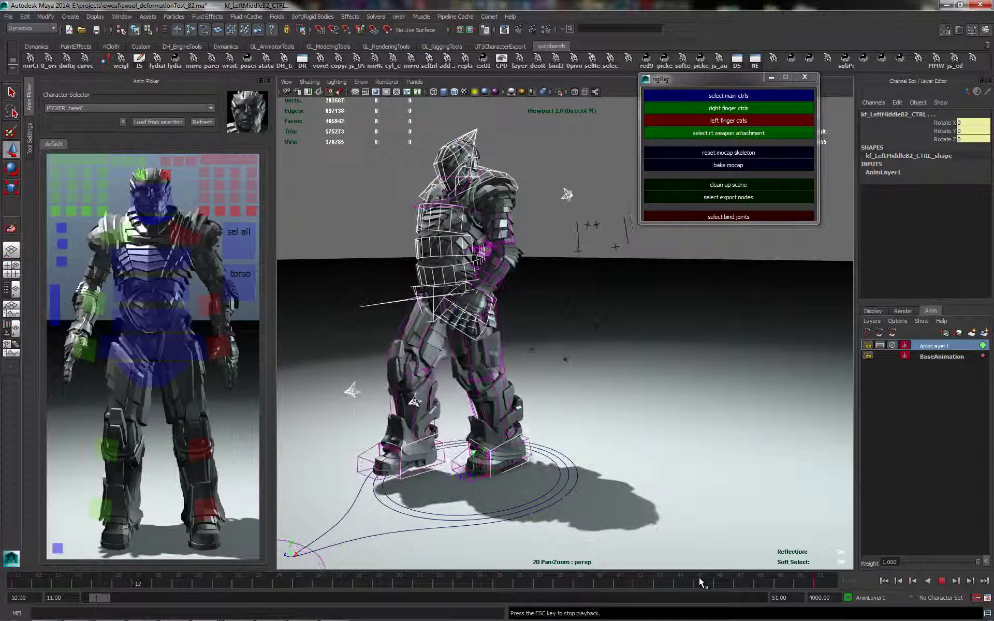
key(Escape)
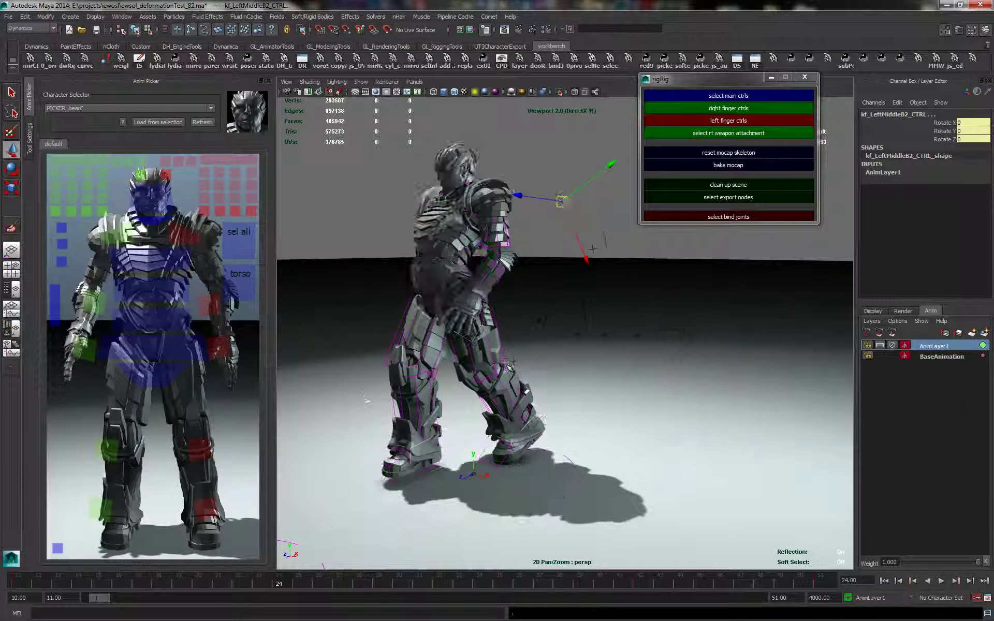
key(alt+v)
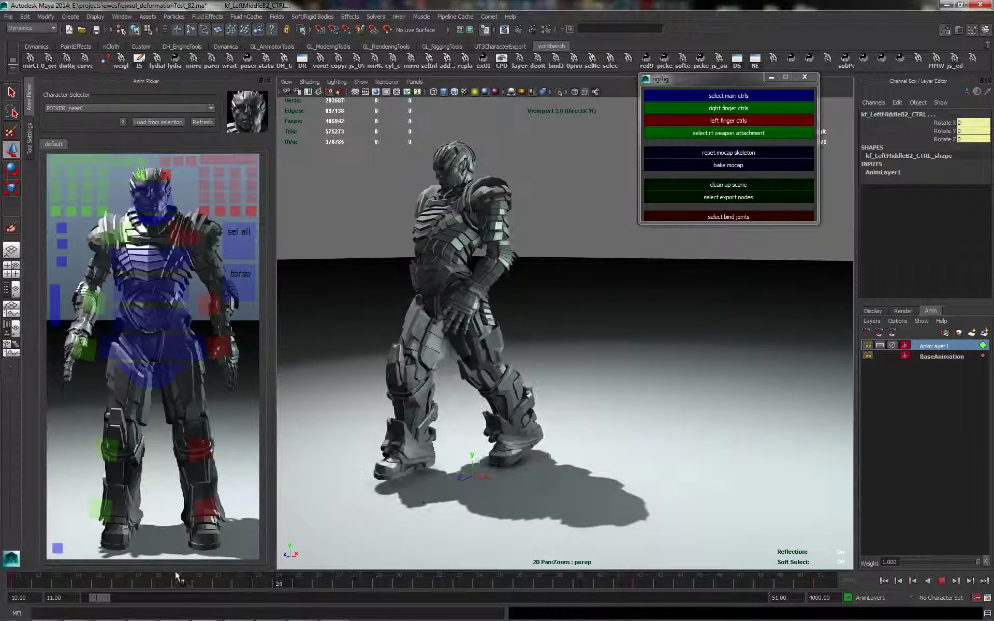
key(Escape)
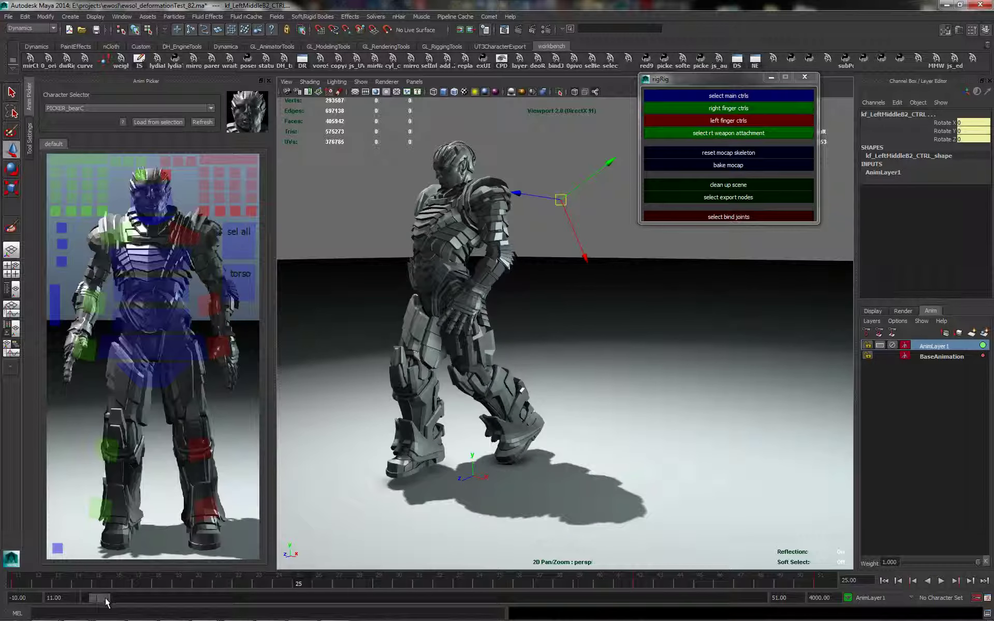
Set the playback range to end at frame 50 and review the looping walk from the front.
drag(106, 602, 107, 604)
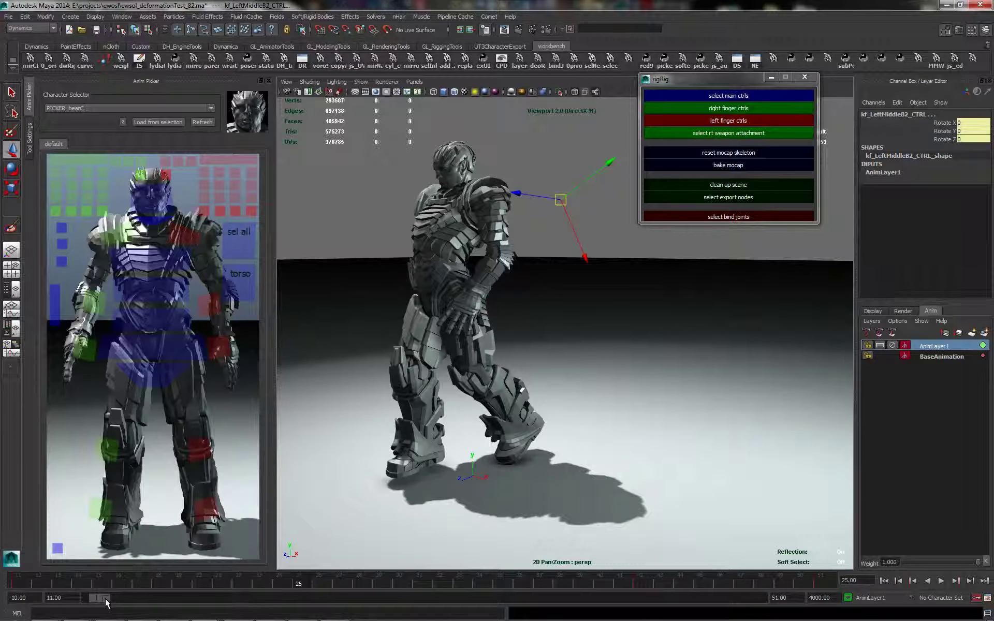
double_click(785, 599)
key(Return)
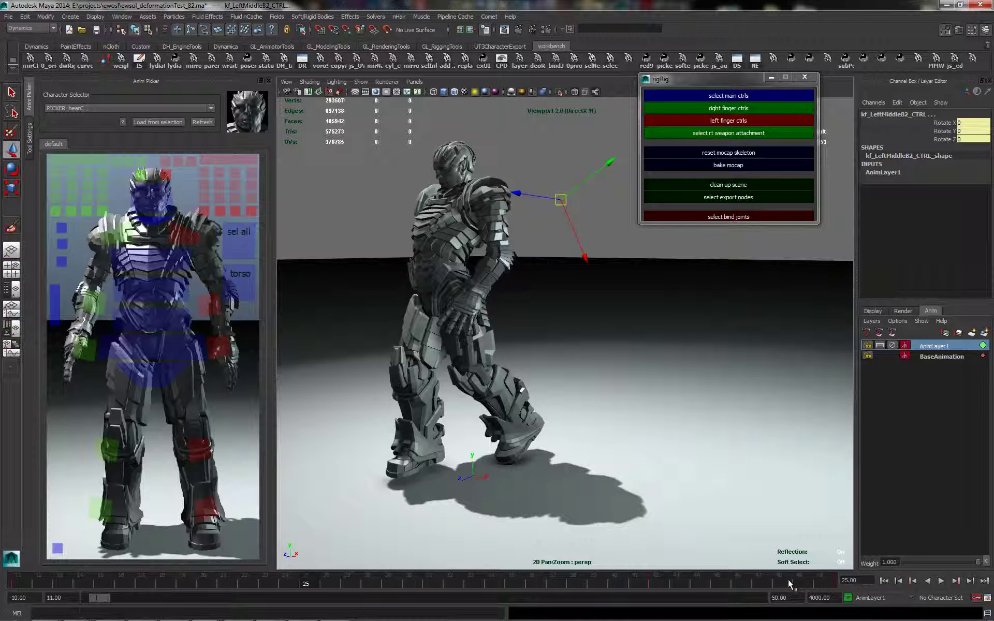
key(alt+v)
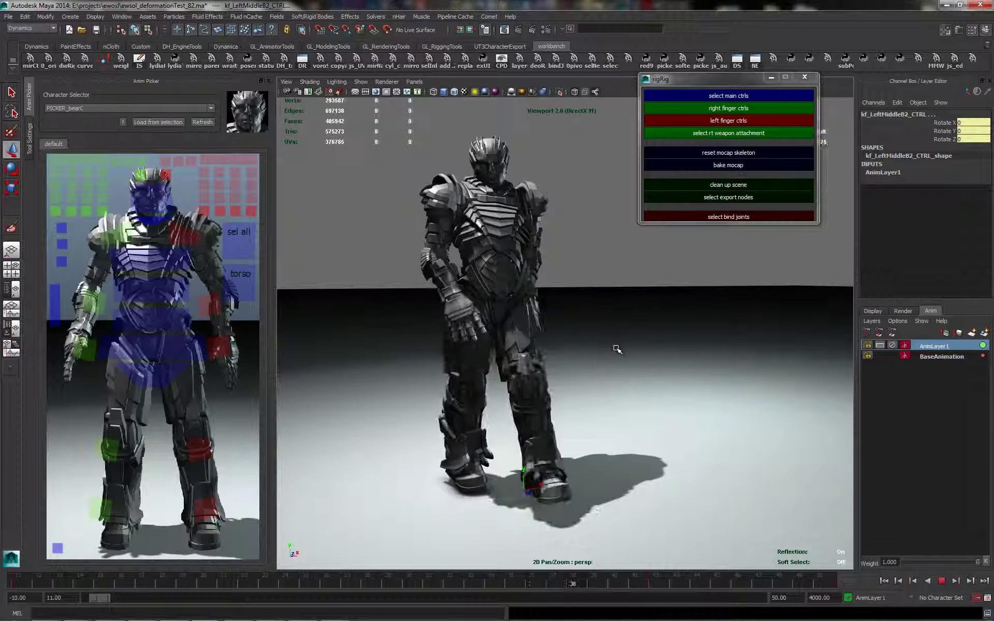
alt+drag(608, 343, 560, 378)
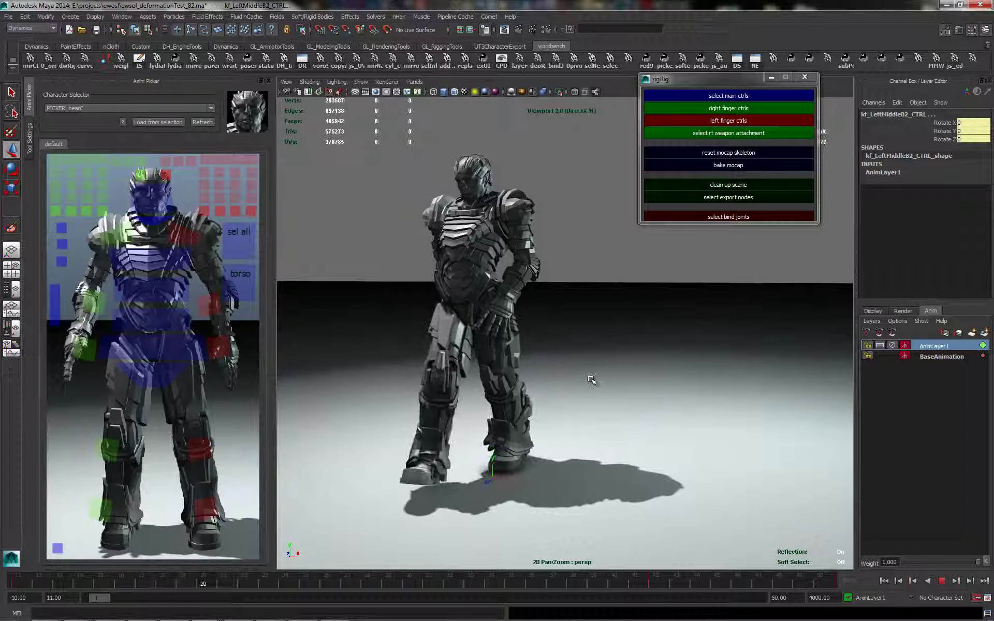
Key AnimLayer1's weight at 0 up to frame 42 and at 1 on frame 51, with the playback range ending at 51.
key(Escape)
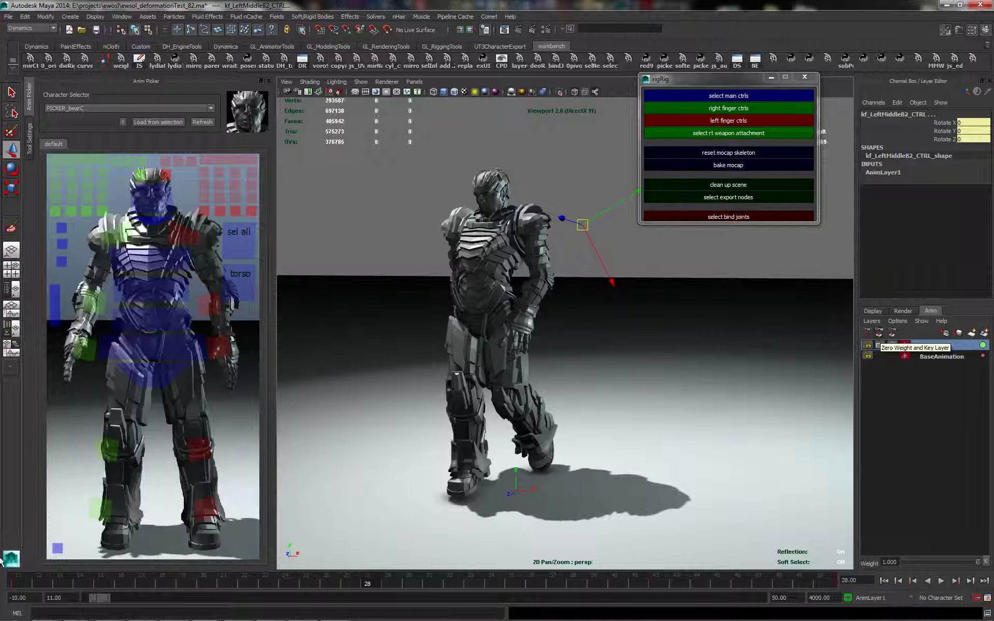
click(18, 584)
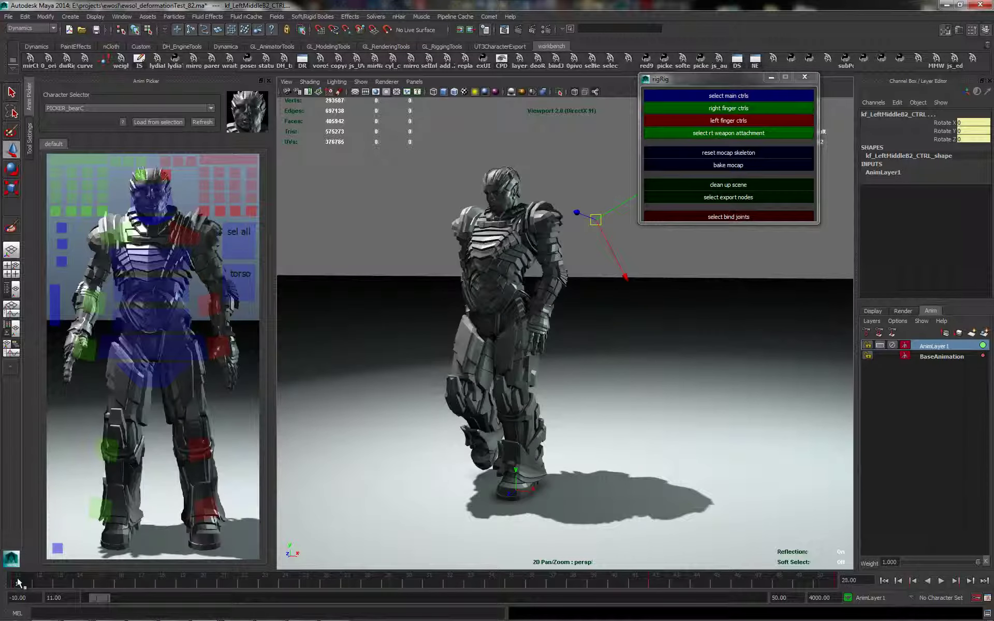
click(881, 333)
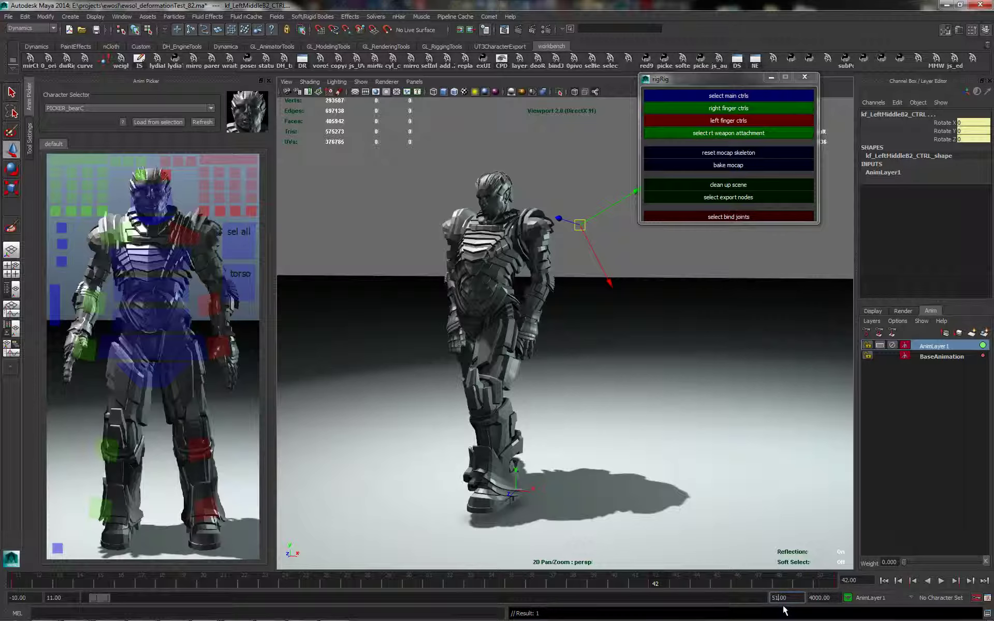
key(Return)
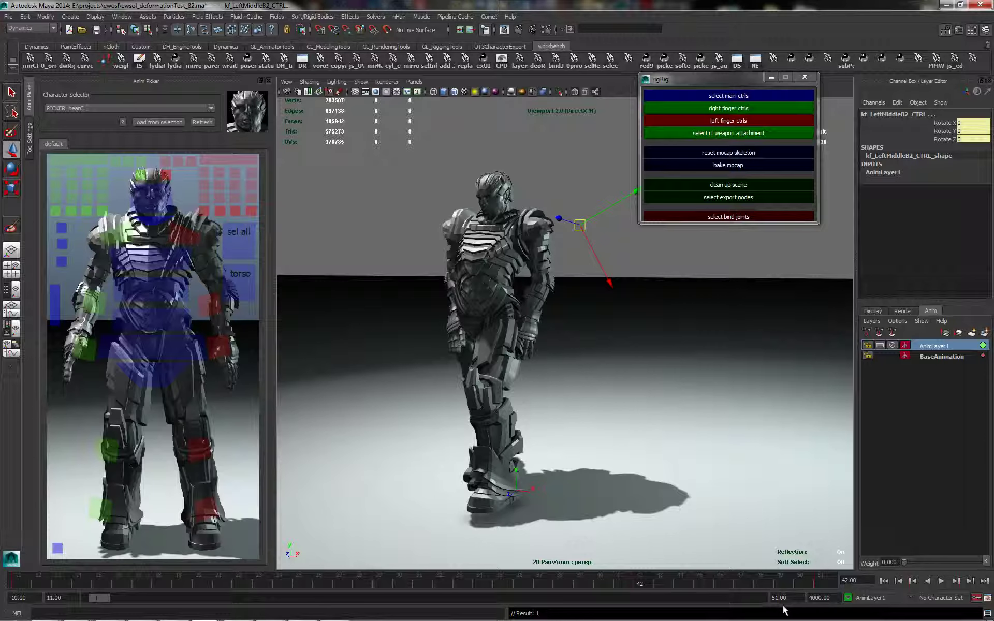
click(821, 584)
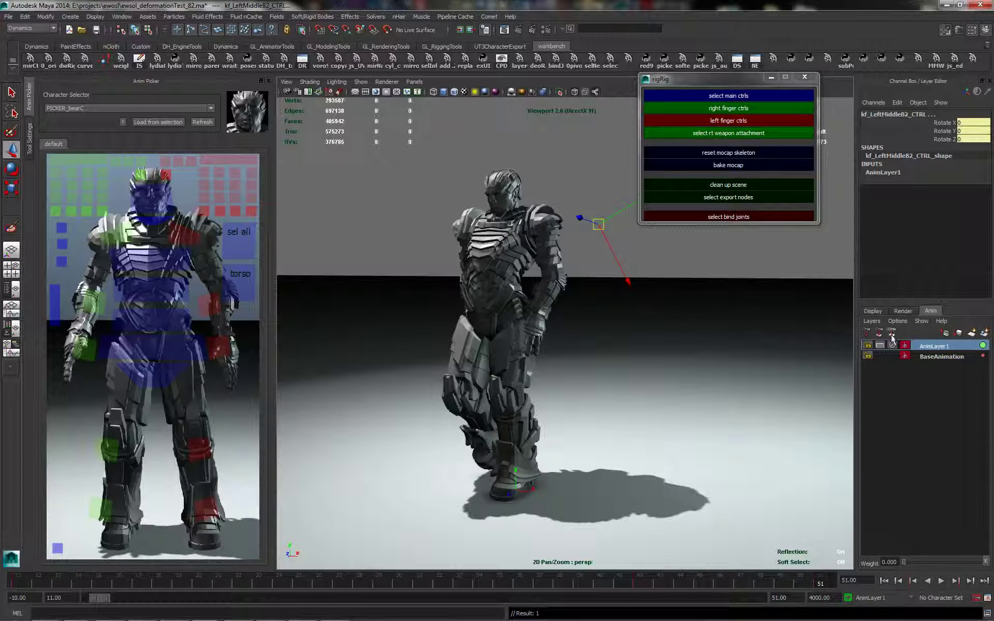
click(892, 335)
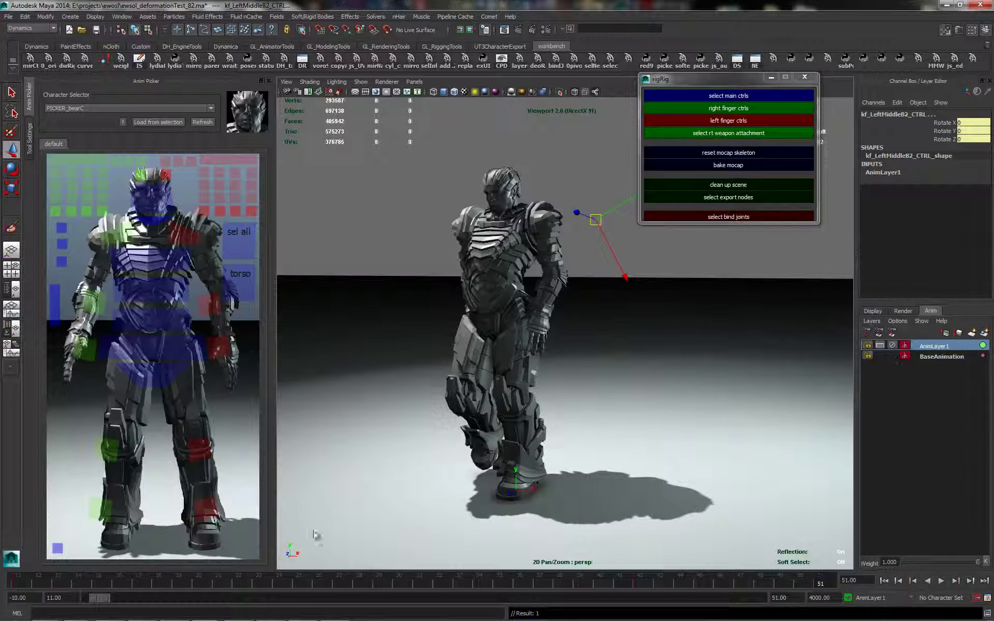
Play the walk from frame 11 to review how the layer weight blends into the loop.
click(16, 582)
key(alt+v)
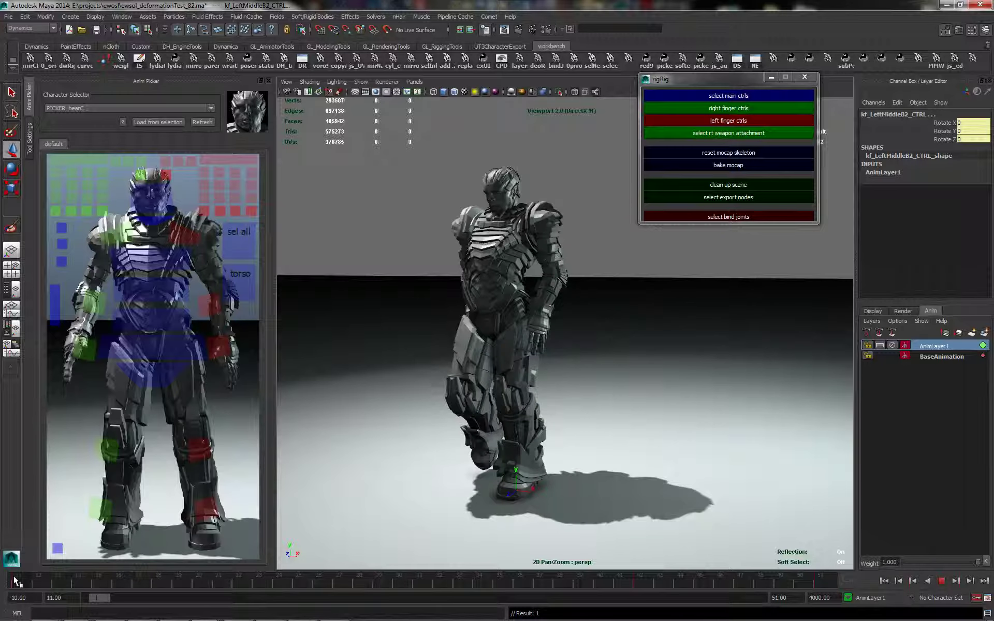
click(15, 581)
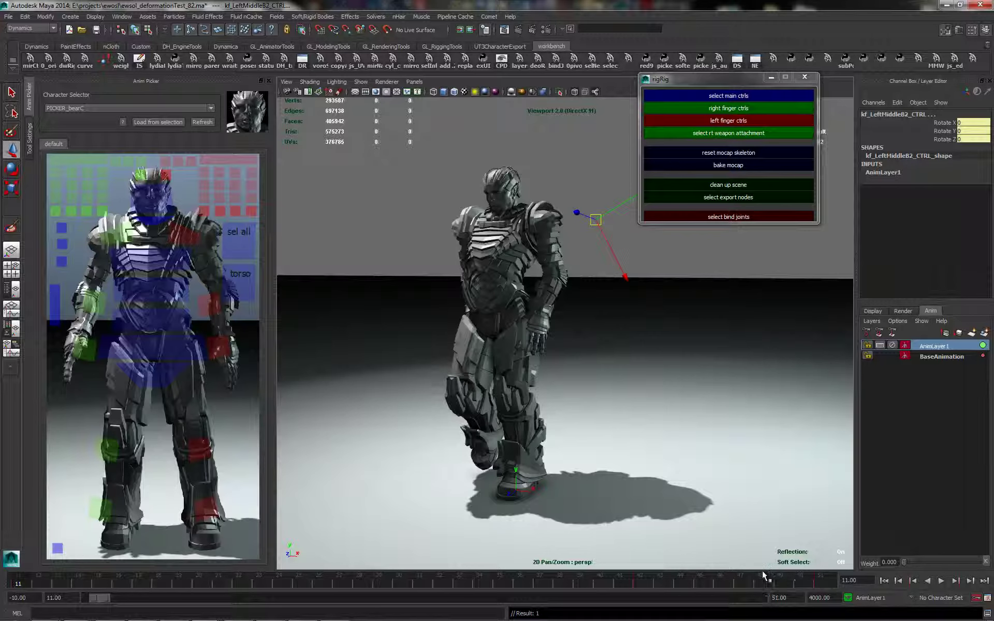
key(alt+v)
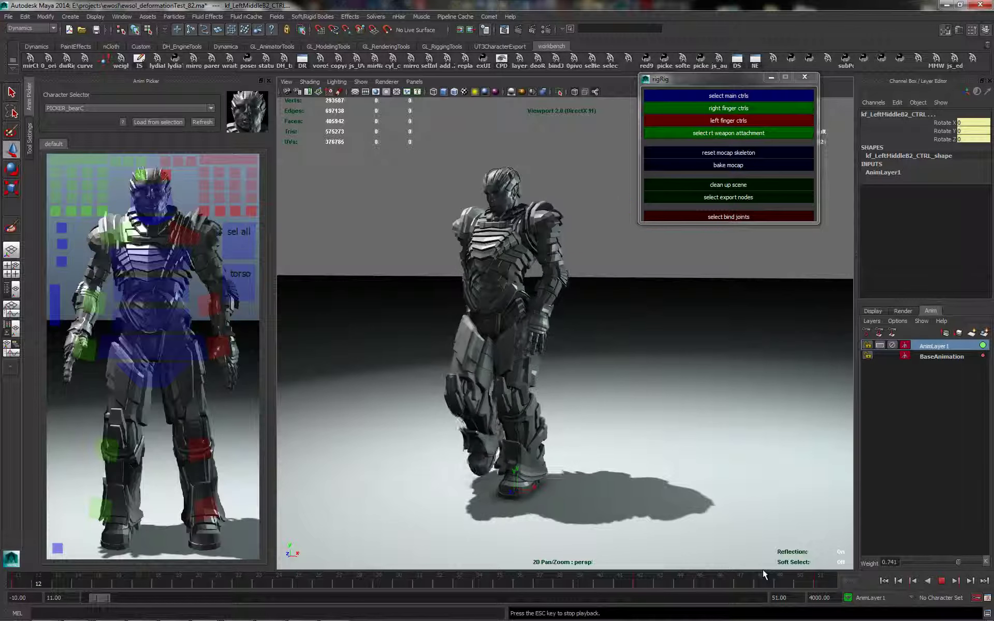
key(Escape)
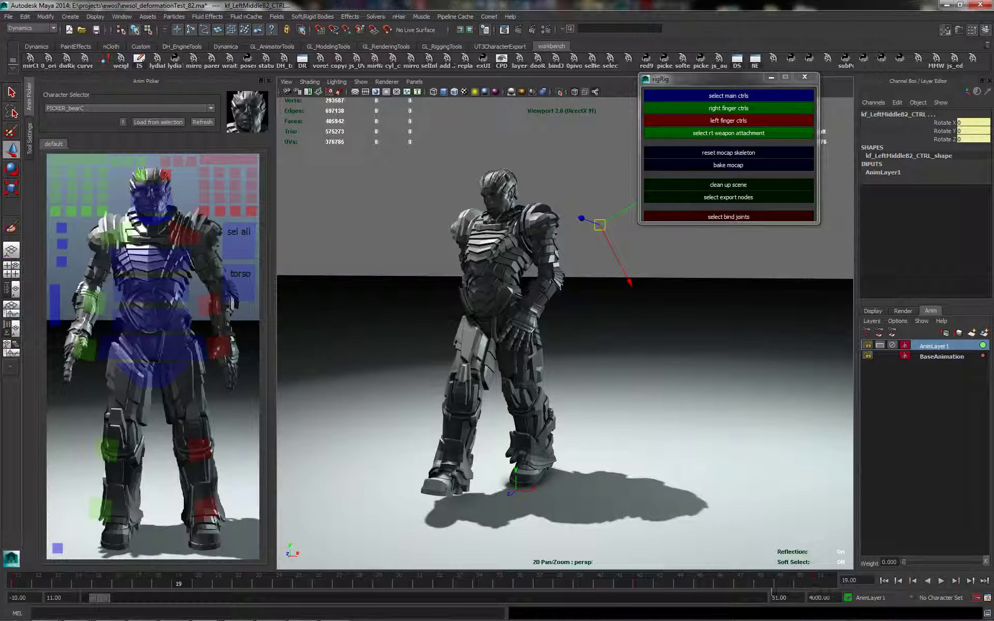
Set the playback range to end at frame 50, review the loop from another angle and return to frame 11.
drag(775, 598, 798, 598)
key(Return)
key(alt+v)
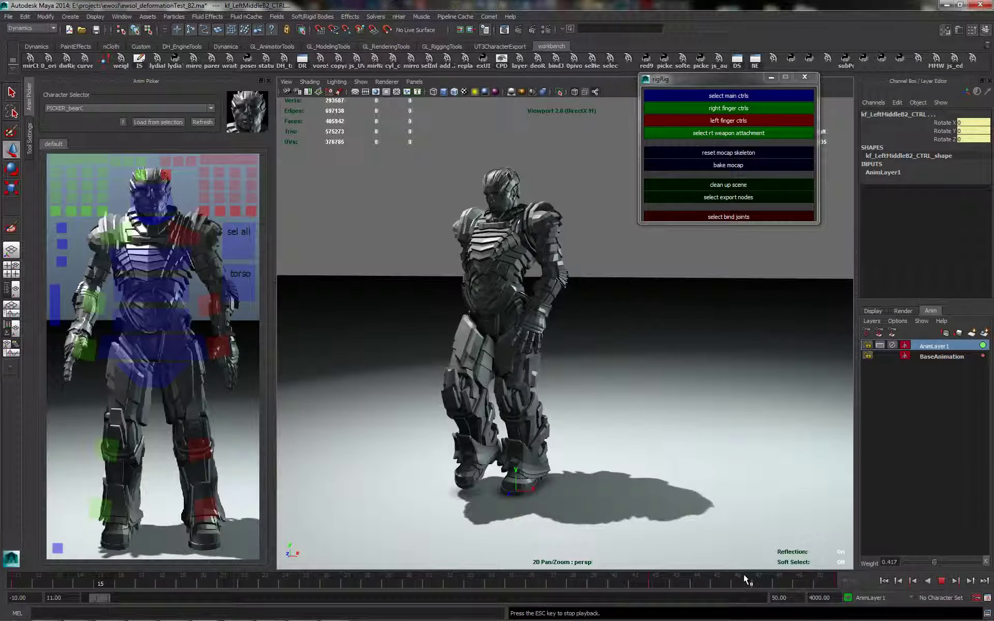
alt+drag(602, 463, 660, 471)
key(Escape)
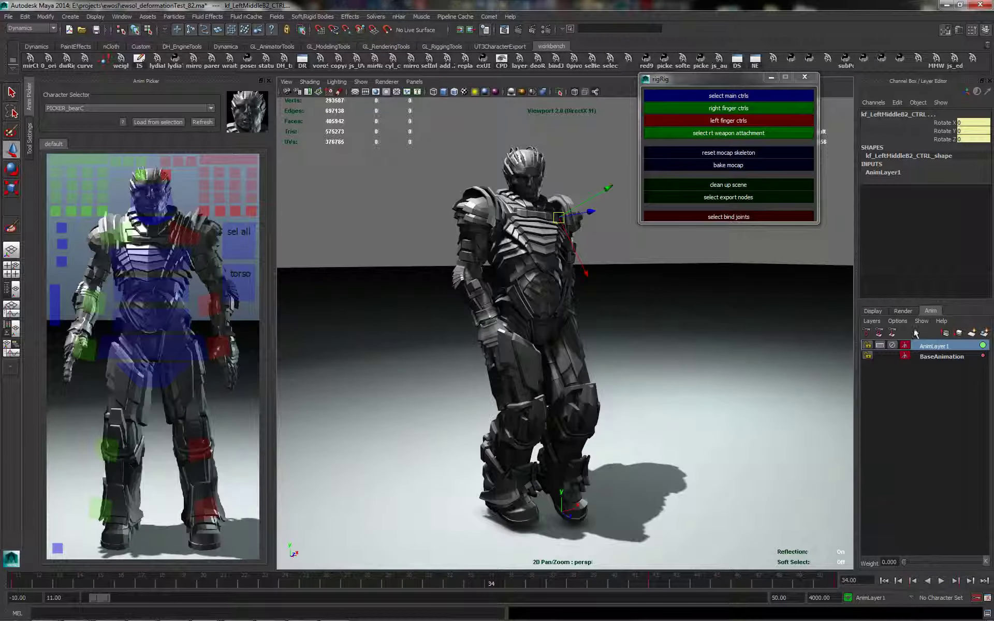
key(alt+v)
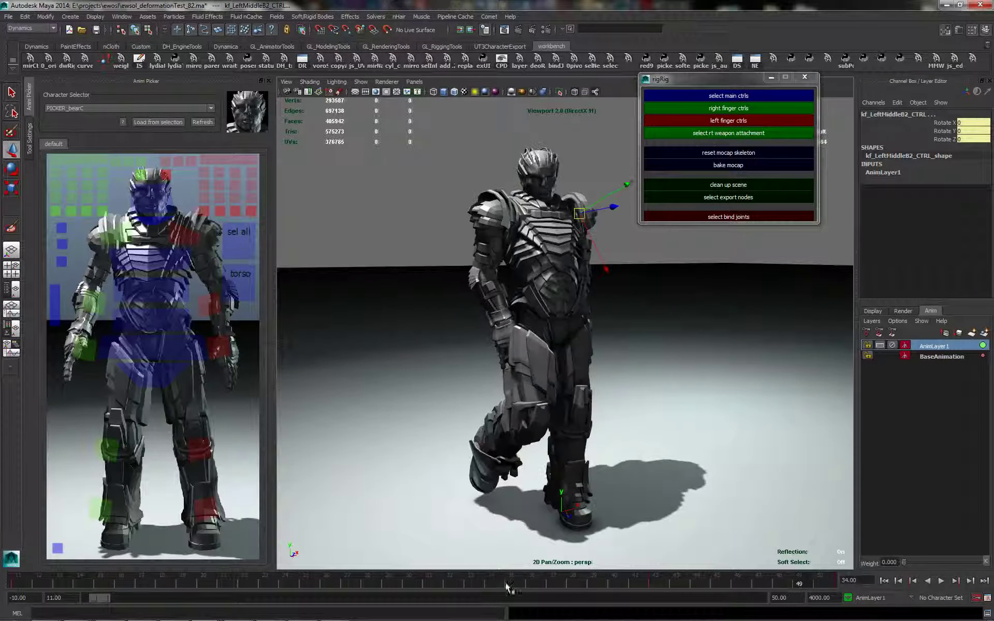
drag(71, 576, 17, 578)
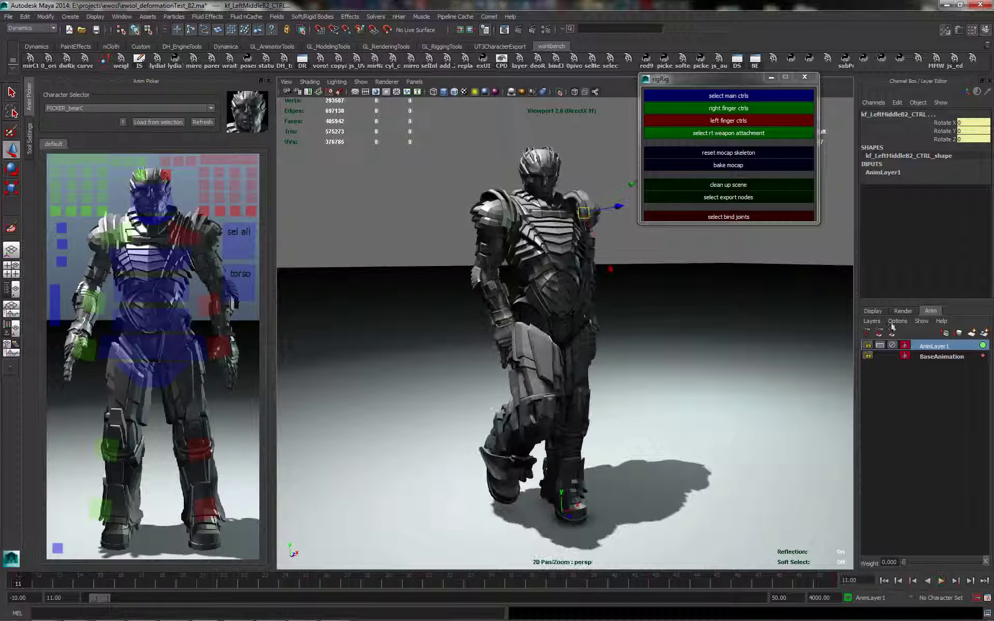
Merge AnimLayer1 with BaseAnimation into a single layer and play the merged walk.
click(942, 357)
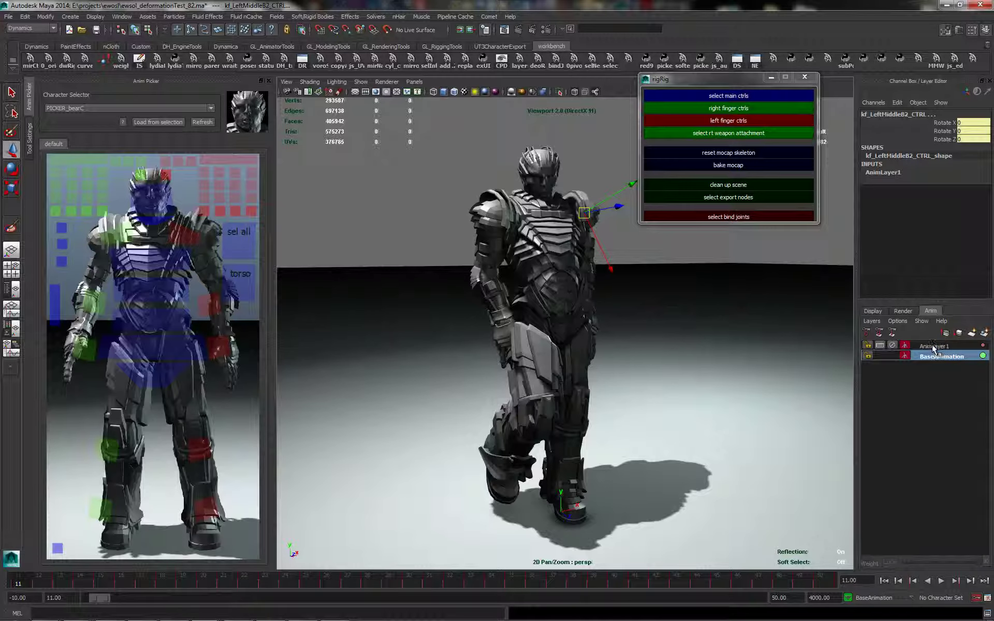
shift+click(941, 347)
right_click(941, 348)
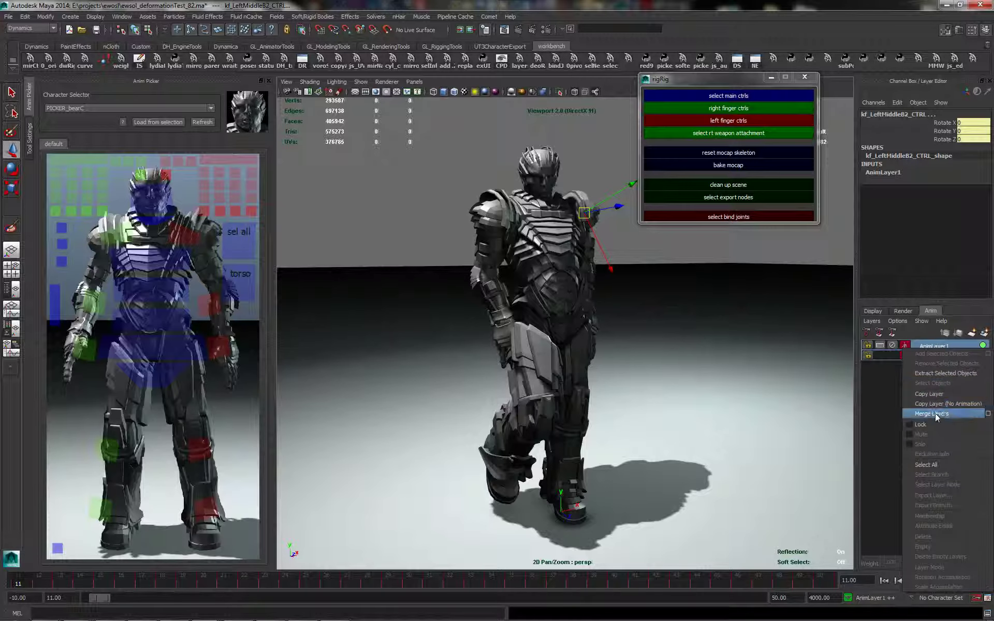
click(873, 413)
click(937, 359)
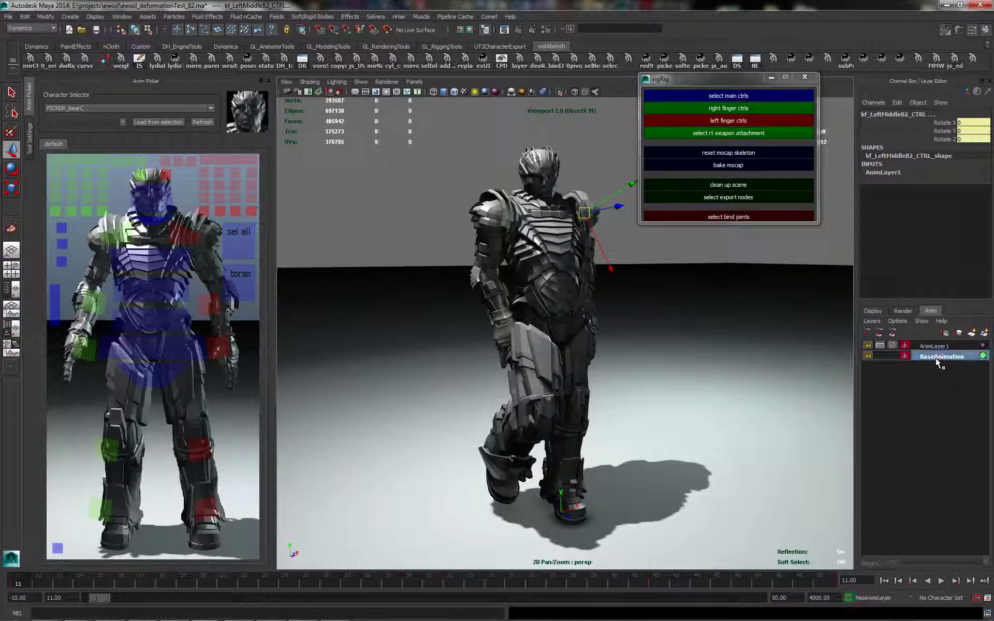
shift+click(935, 347)
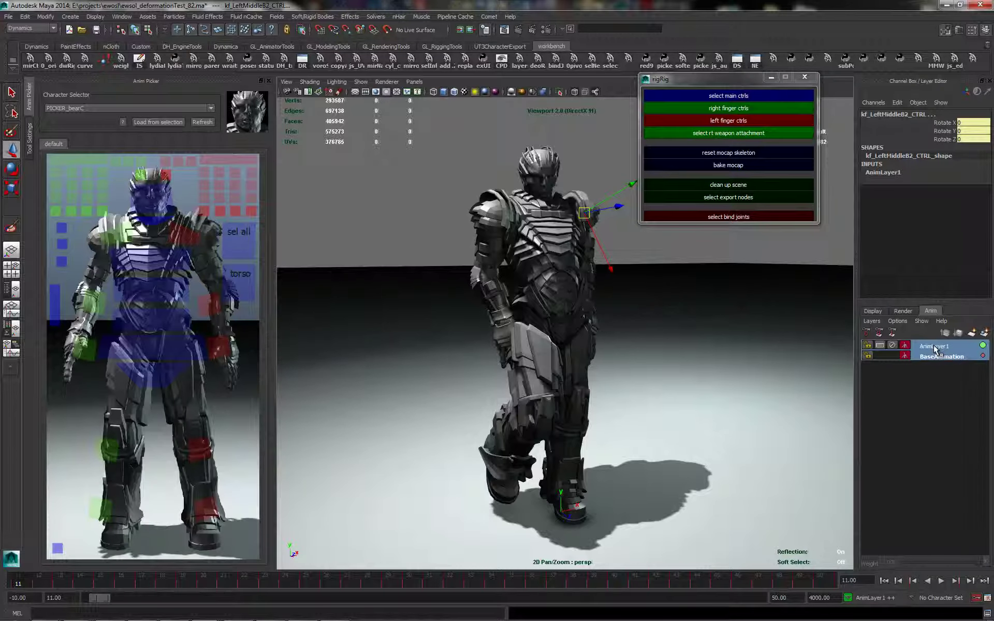
right_click(935, 349)
click(940, 413)
key(alt+v)
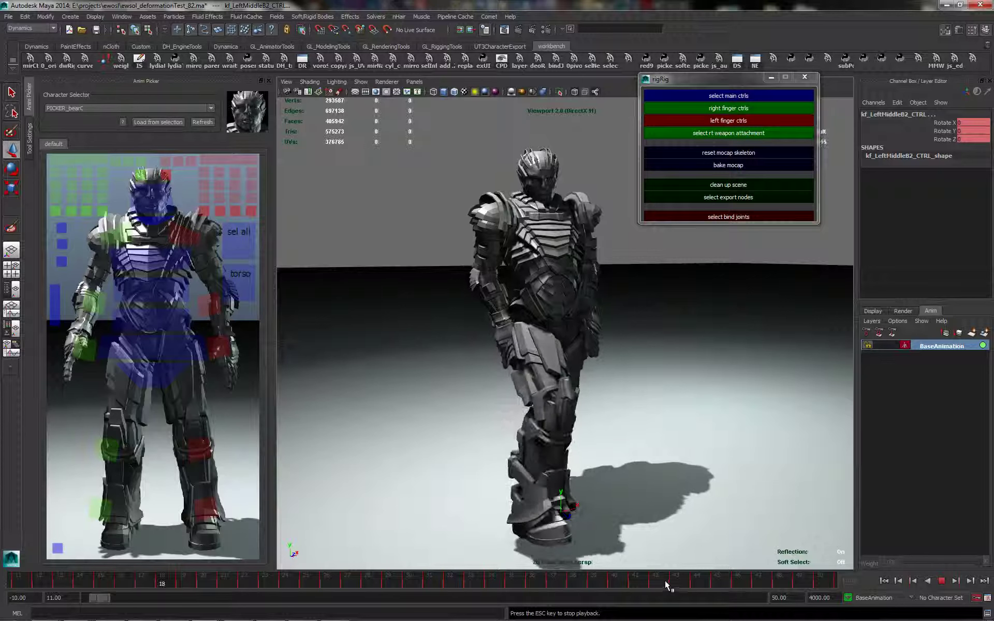
key(Escape)
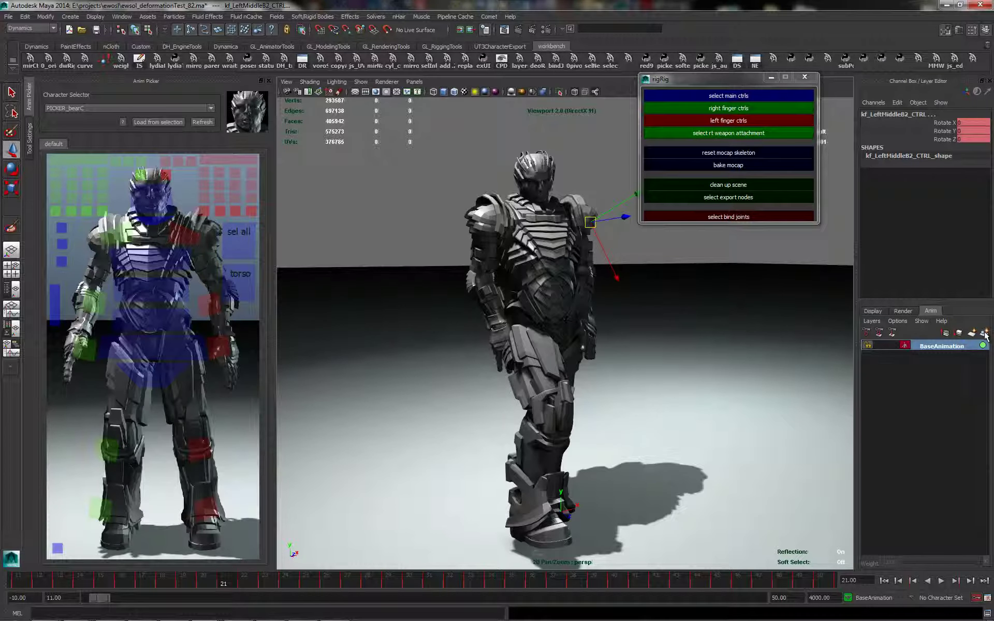
Show the rig's control curves in the viewport and select the left hand IK control.
alt+right_drag(489, 316, 597, 299)
right_click(661, 282)
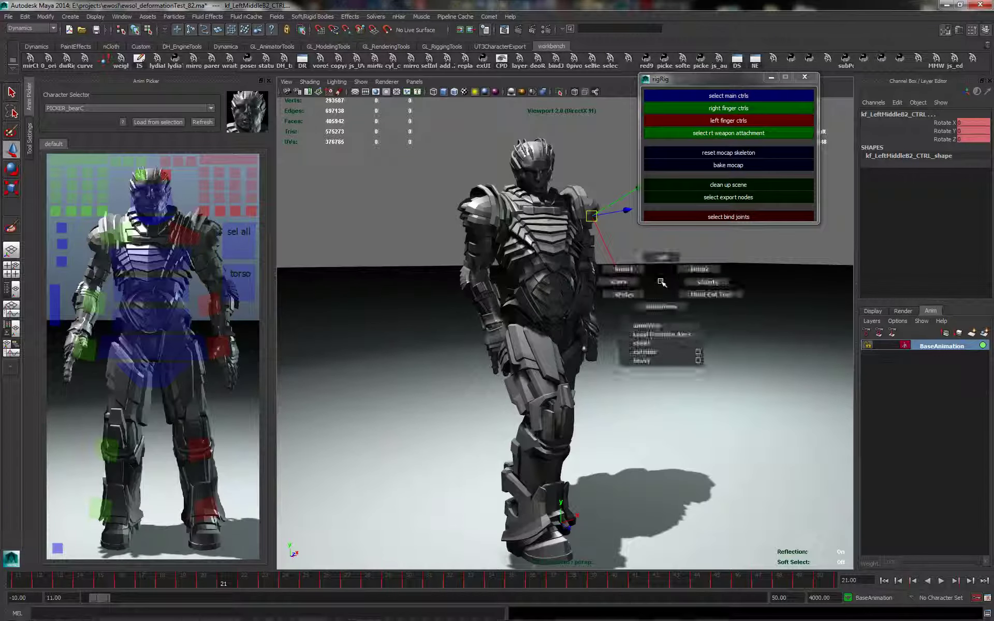
right_drag(661, 282, 626, 284)
alt+right_drag(399, 385, 474, 391)
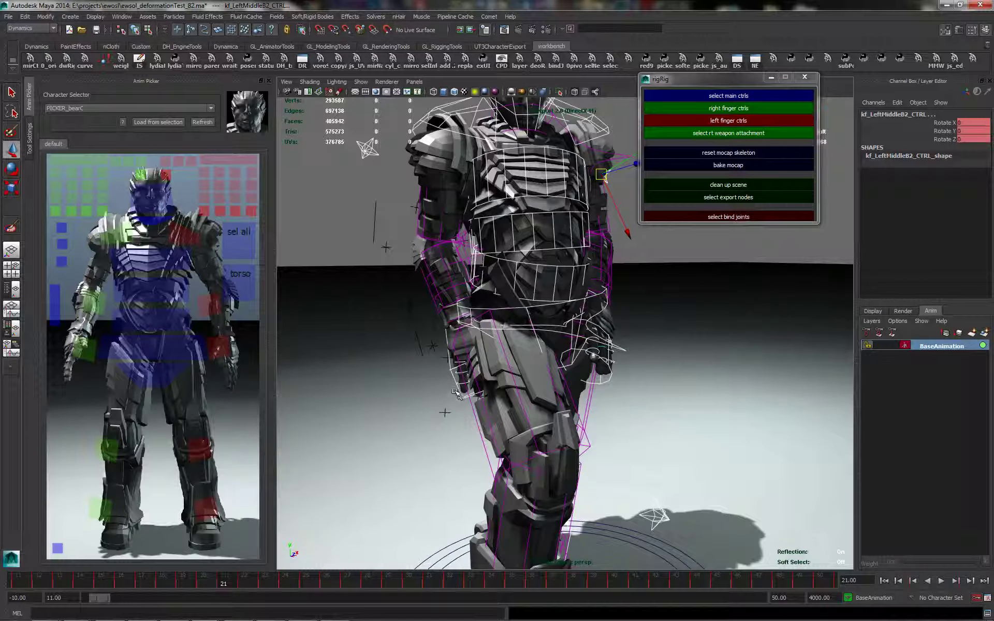
click(454, 383)
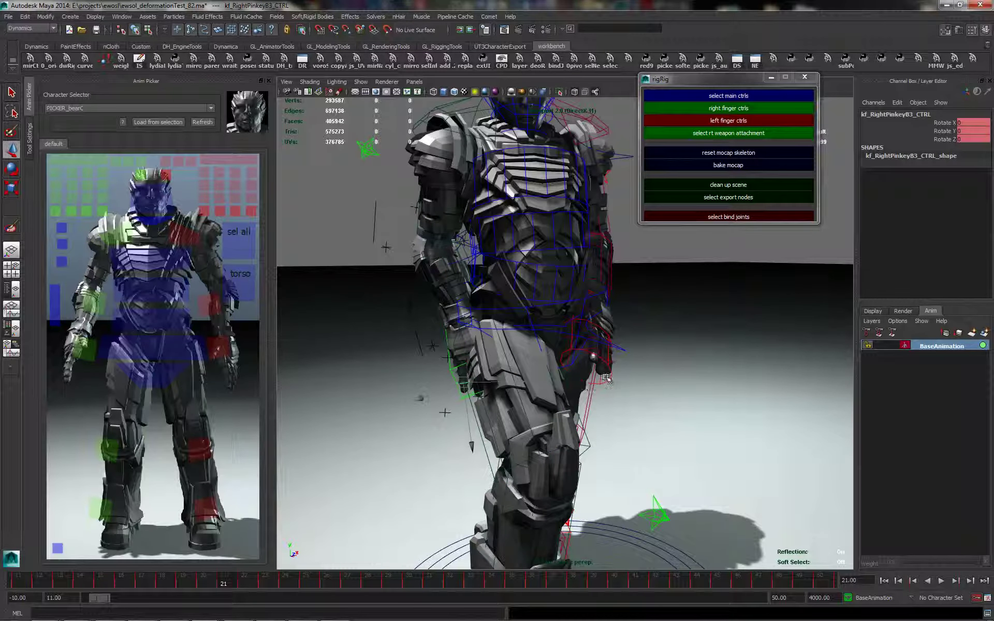
click(606, 381)
alt+middle_drag(637, 296, 630, 419)
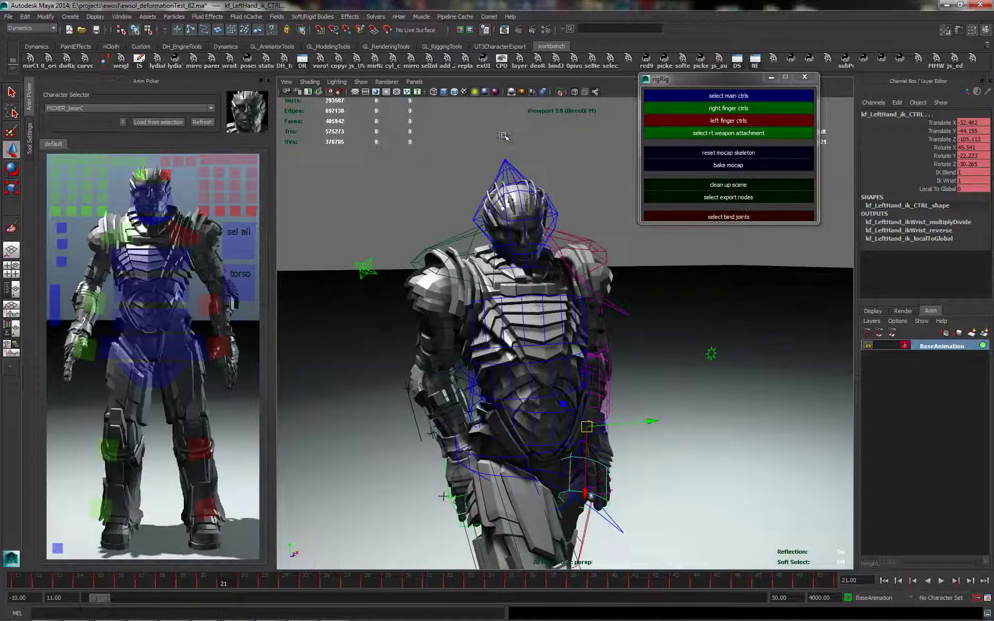
Add the head FK control to the selection, undoing any wrong pick.
shift+click(504, 160)
key(ctrl+z)
shift+click(542, 193)
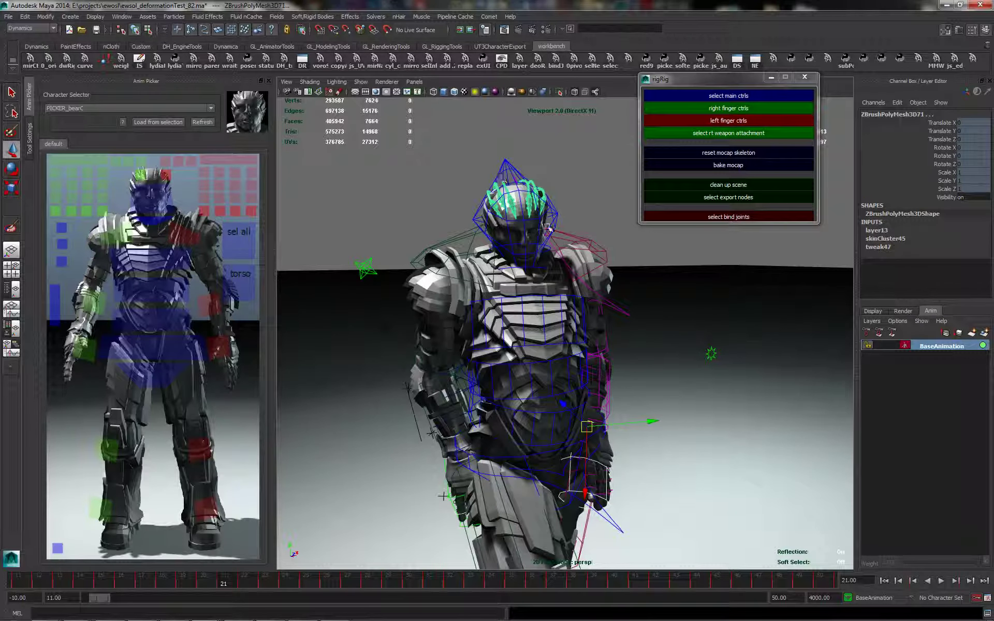
click(502, 168)
alt+drag(674, 286, 635, 276)
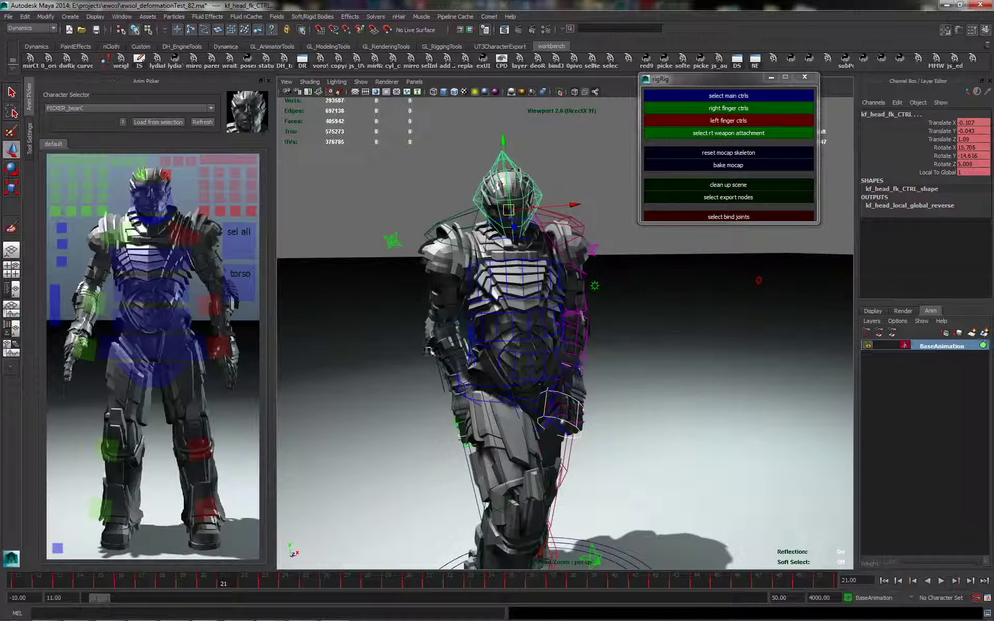
alt+right_drag(522, 361, 552, 376)
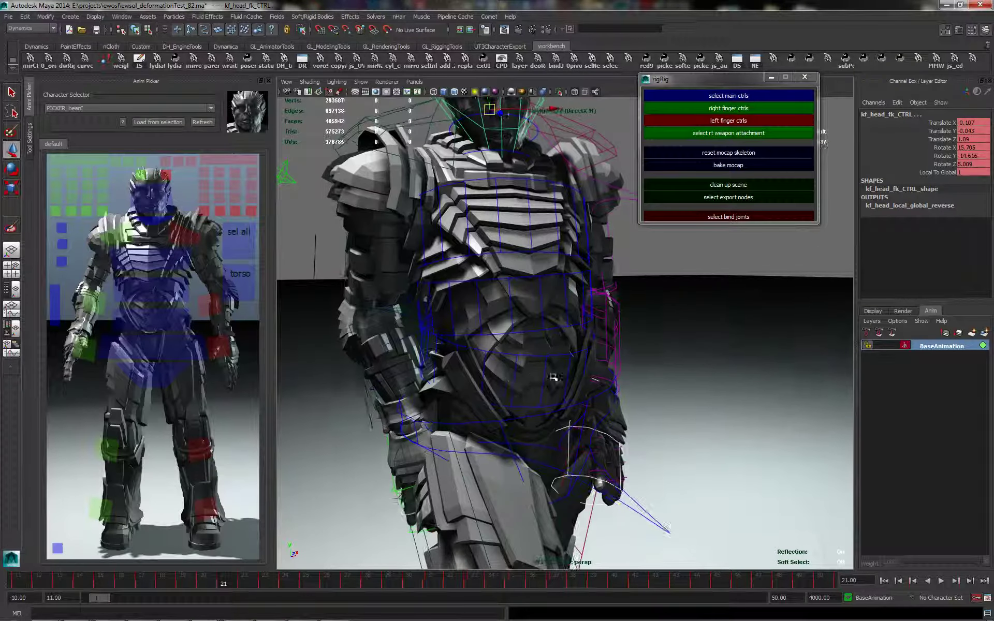
Add the torso's spine FK controls and the root control to the selection.
click(562, 355)
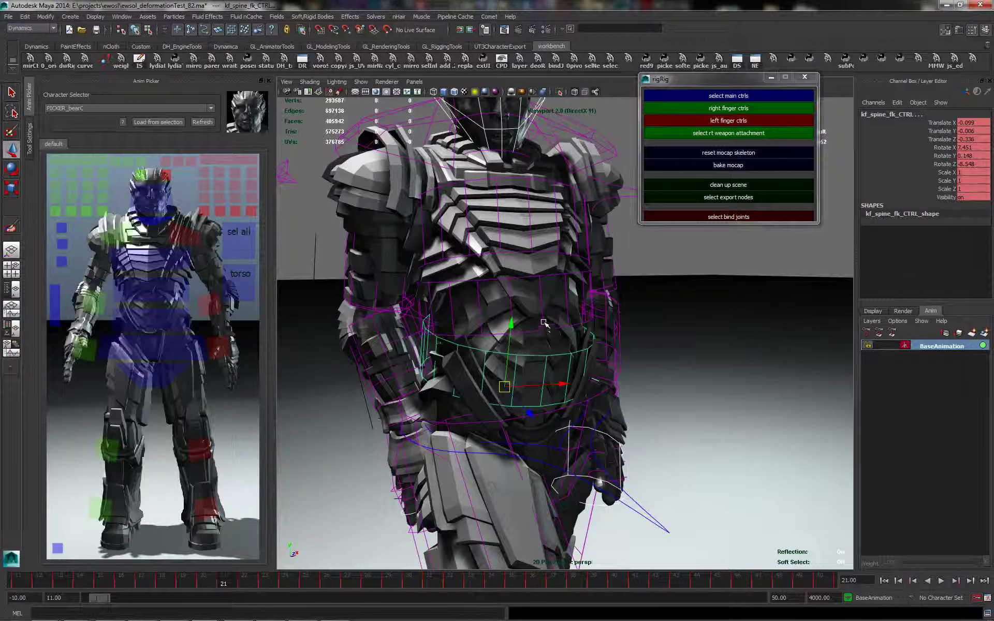
shift+click(533, 241)
alt+right_drag(701, 362, 647, 384)
alt+drag(647, 384, 574, 386)
alt+right_drag(574, 386, 606, 396)
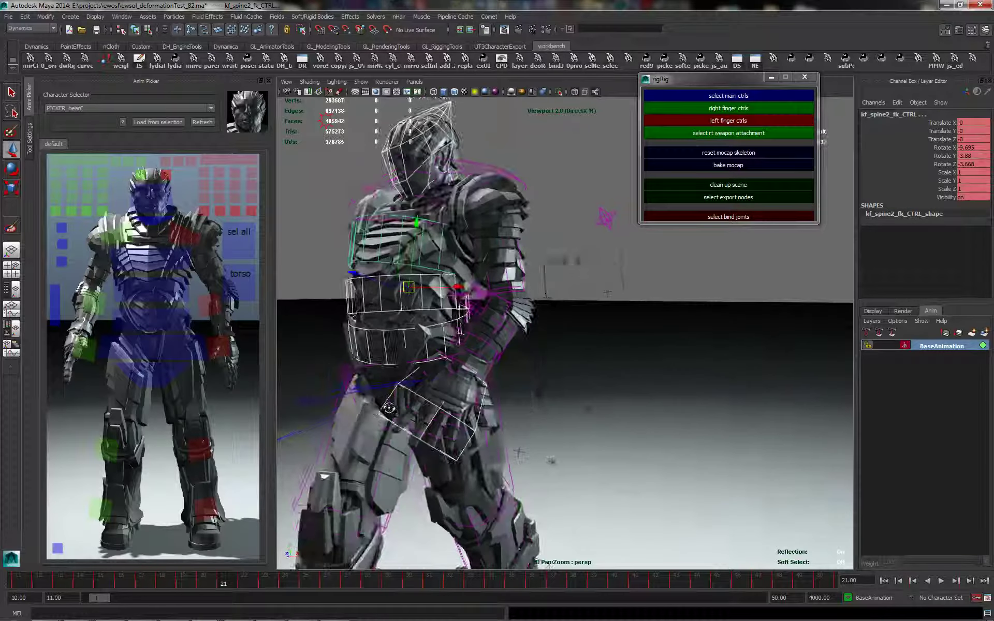
click(376, 384)
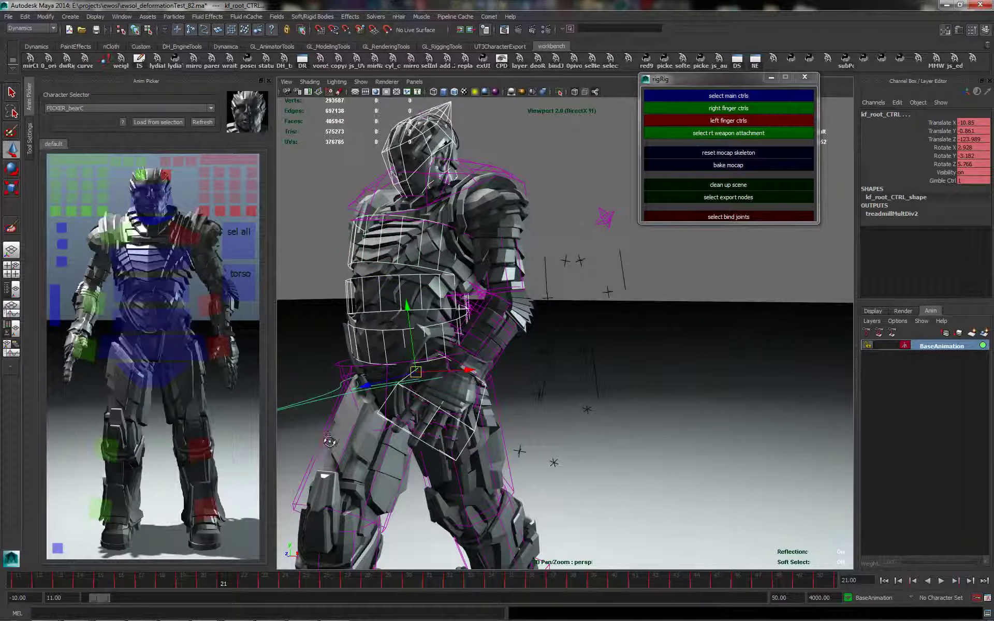
alt+drag(331, 439, 491, 431)
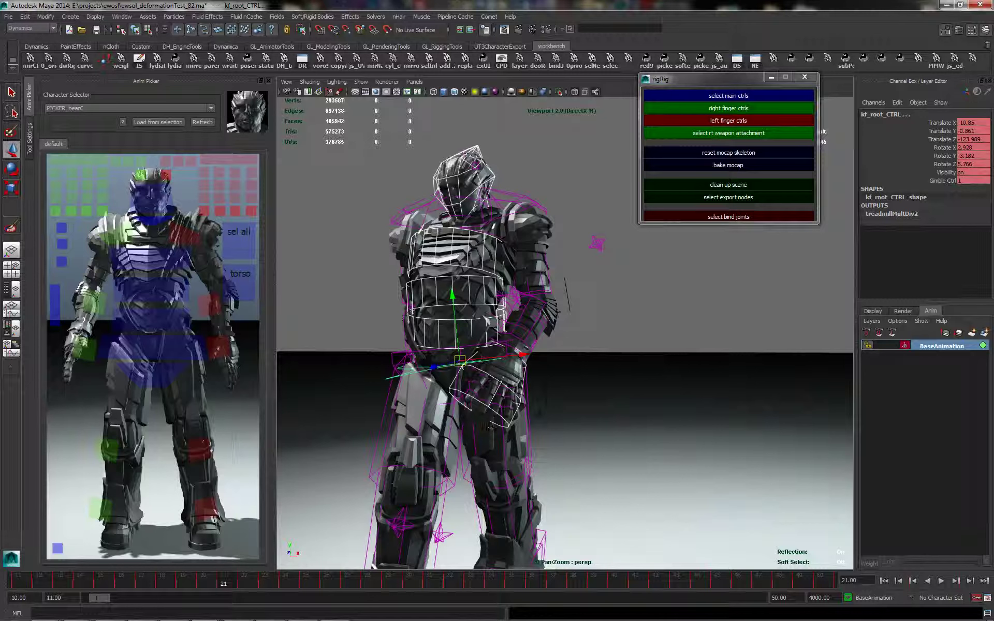
Create an animation layer from the selected hand, head, spine and root controls and make it the active layer.
click(985, 334)
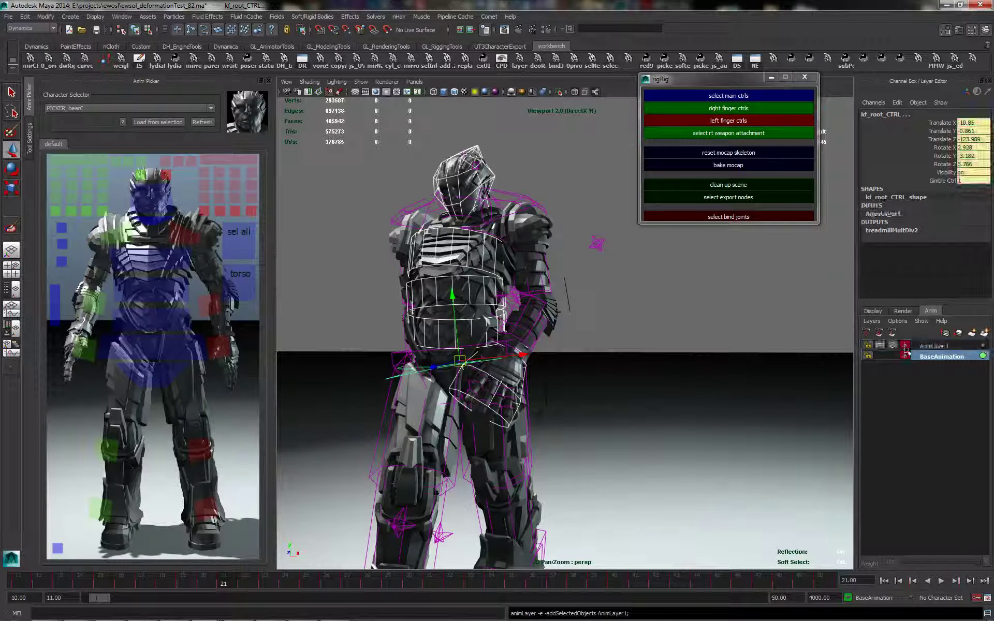
alt+right_drag(558, 359, 542, 361)
alt+drag(541, 362, 560, 363)
click(935, 346)
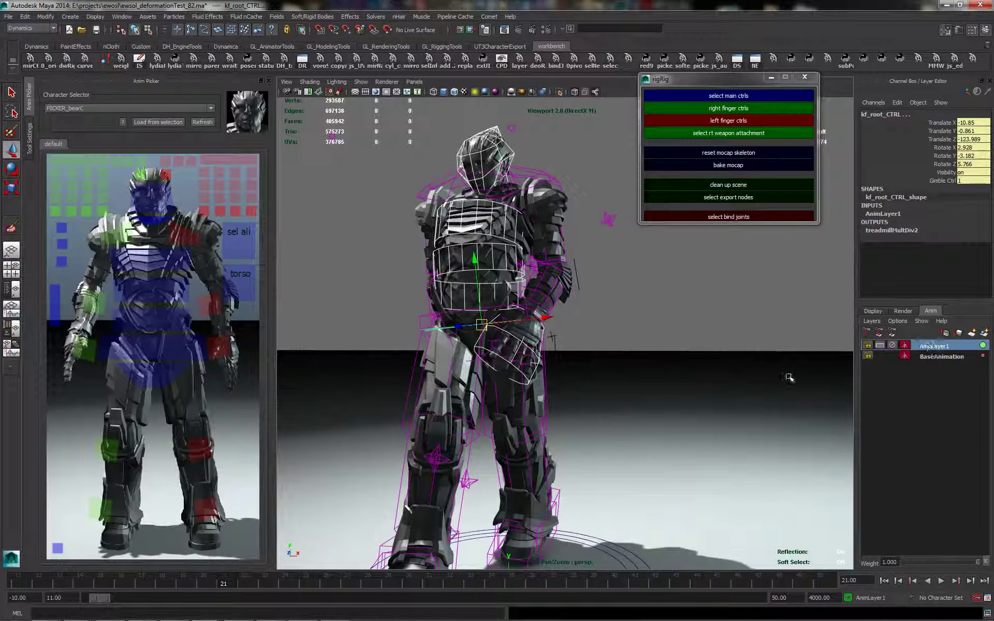
Go to frame 11 and select the character's left hand IK control.
click(3, 583)
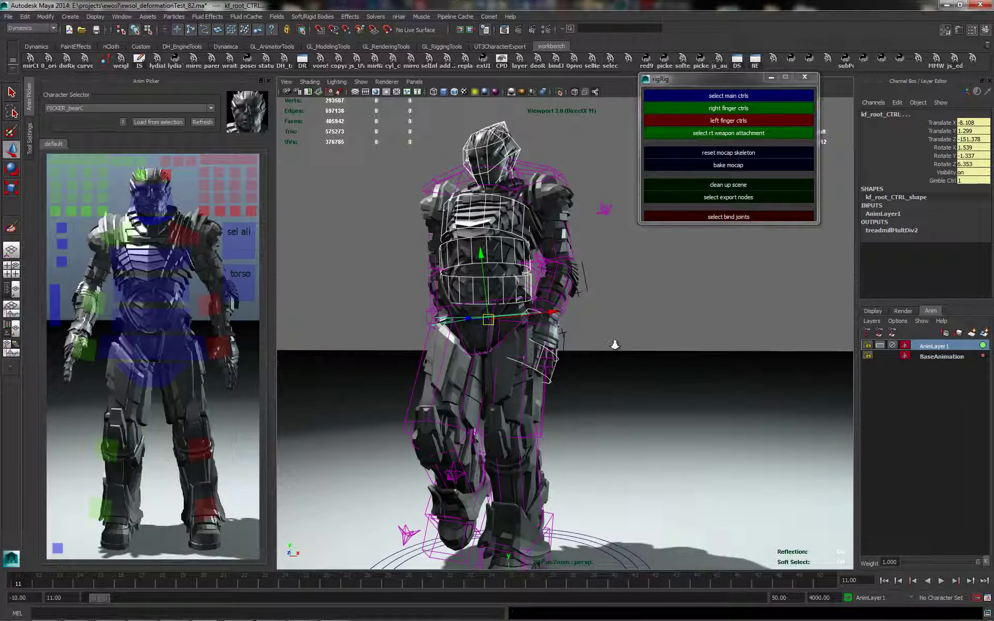
alt+drag(614, 344, 598, 383)
click(595, 395)
alt+right_drag(592, 433, 617, 411)
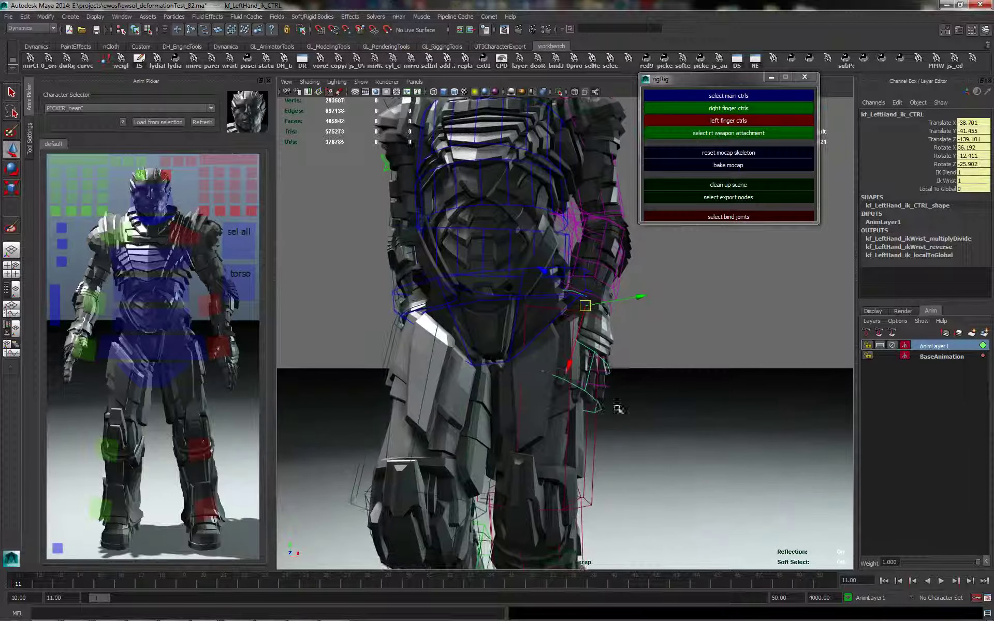
Select the right hand IK control and reposition it to Translate values of about -33.6, 19.9, -152.4 at frame 11.
alt+drag(629, 357, 488, 401)
click(501, 395)
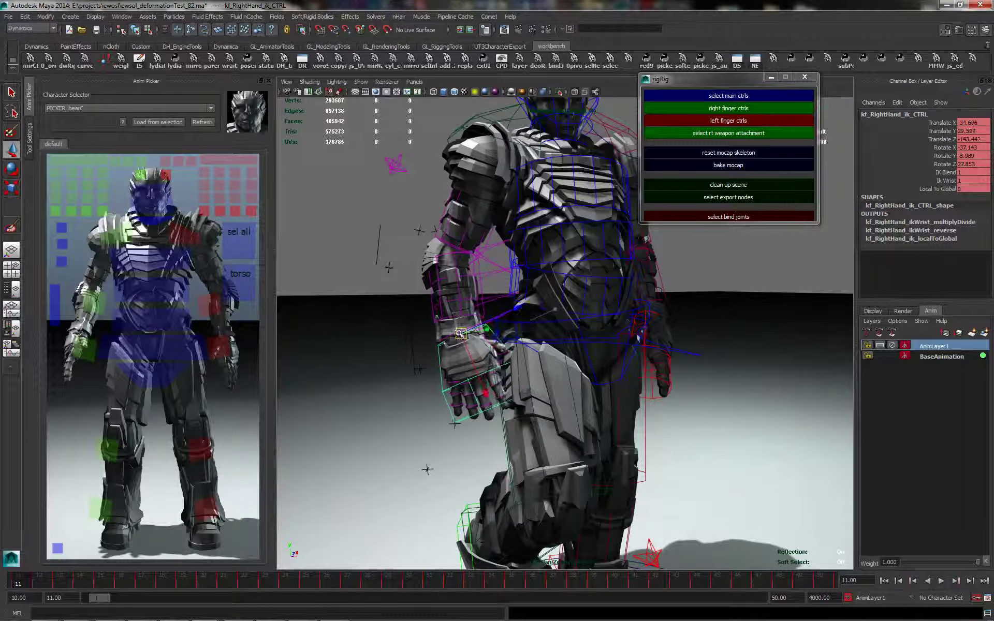
alt+drag(527, 332, 725, 301)
right_drag(735, 298, 672, 300)
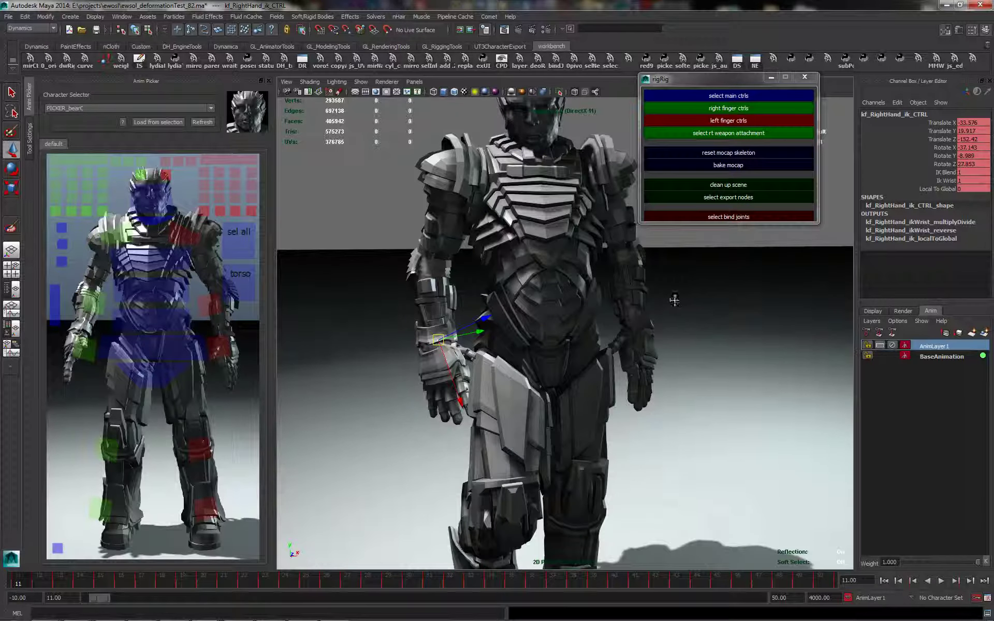
alt+drag(673, 299, 591, 334)
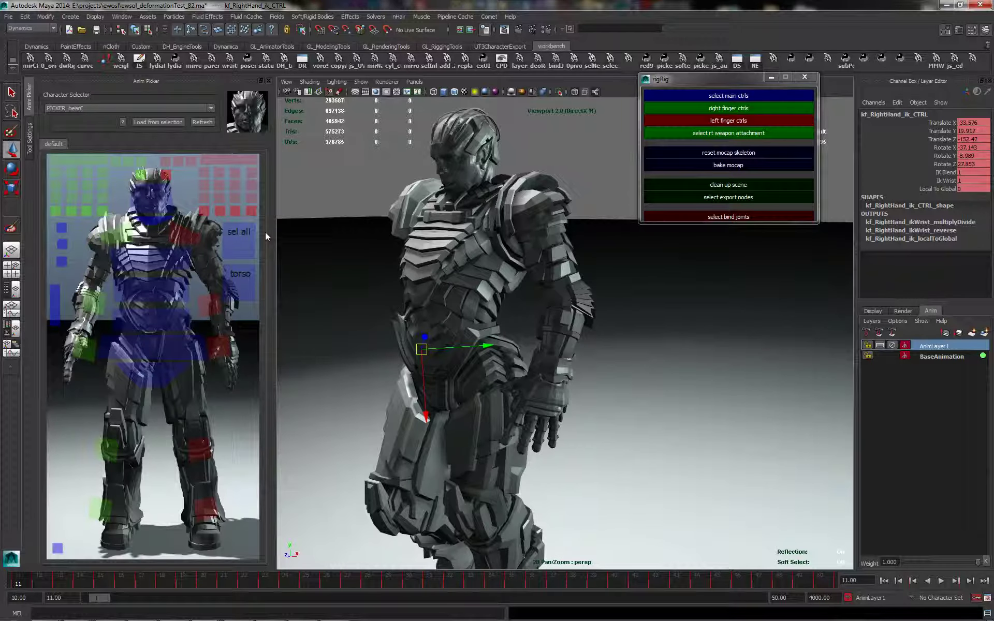
Rotate the head FK control so the face looks straight ahead, to about 6.4, 4.7, 1.3 degrees.
click(151, 198)
alt+drag(452, 228, 527, 179)
key(e)
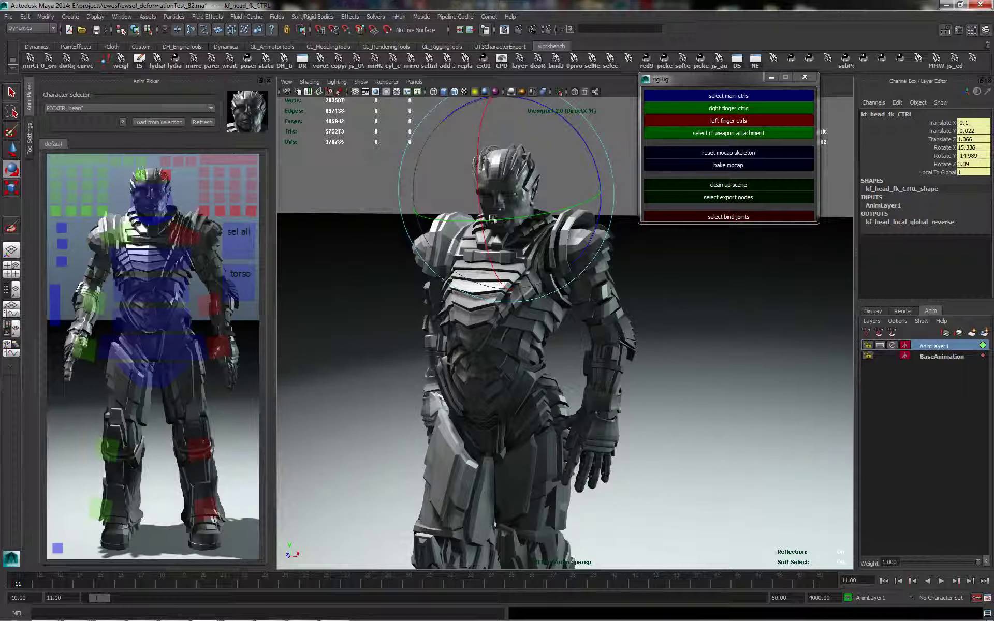
alt+drag(493, 219, 539, 223)
drag(495, 223, 463, 226)
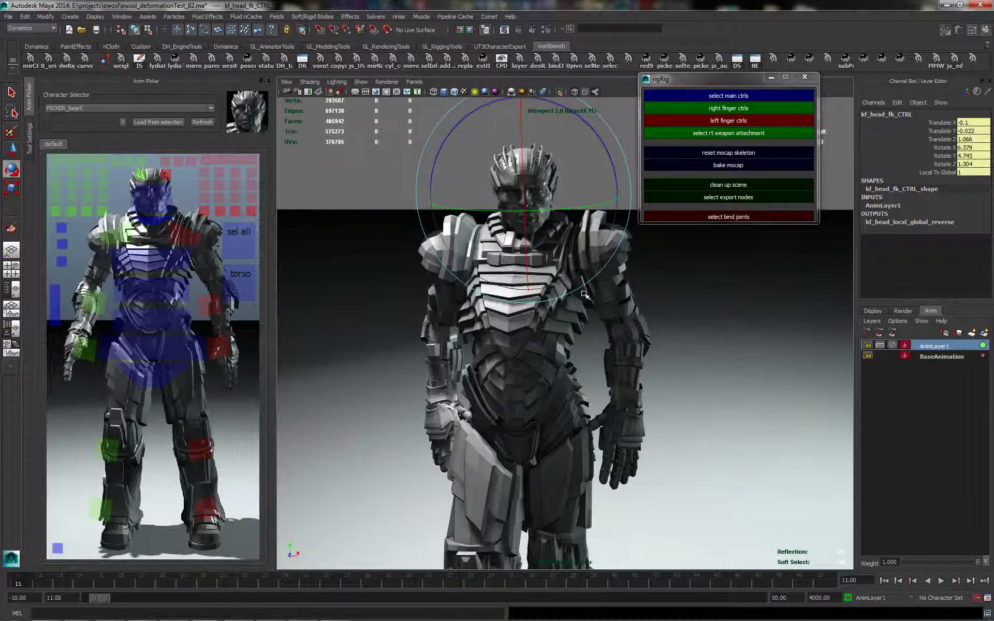
Shift the upper spine FK control slightly backwards from a side view, to a Translate Z of about -0.55.
alt+drag(585, 294, 598, 307)
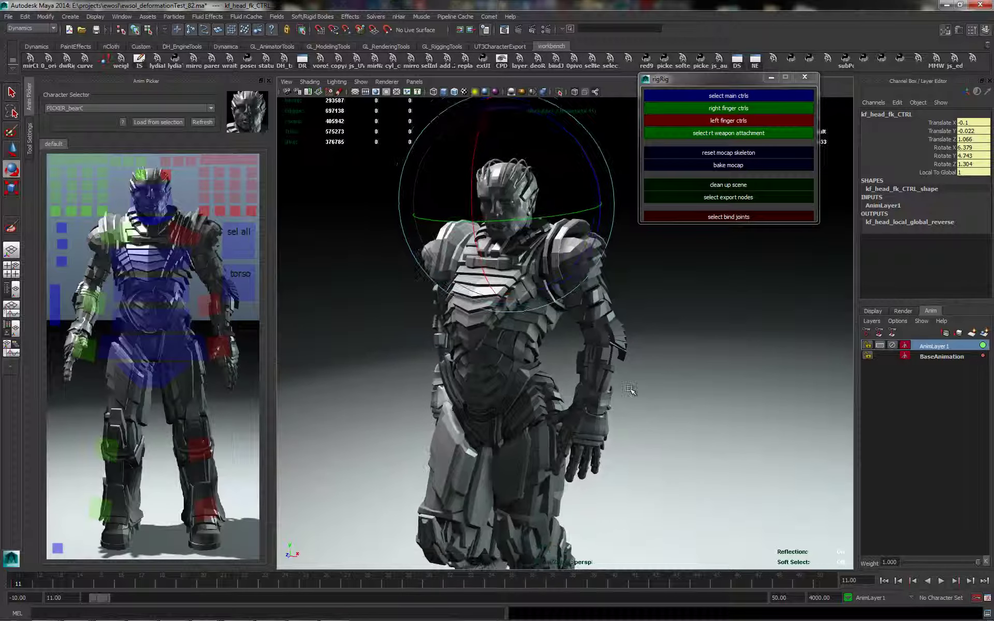
alt+drag(629, 390, 564, 369)
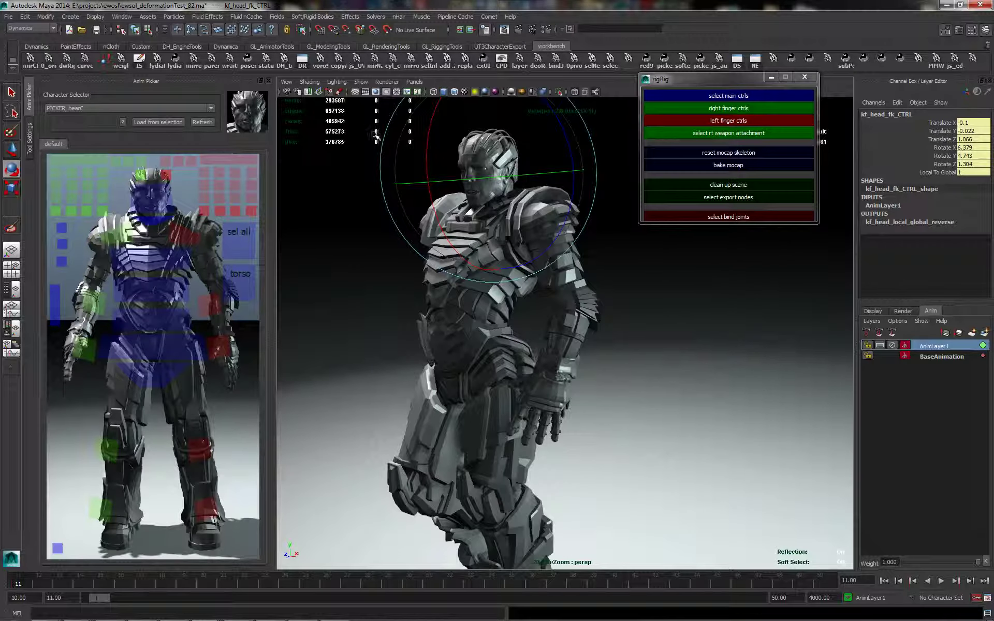
alt+right_drag(359, 252, 367, 256)
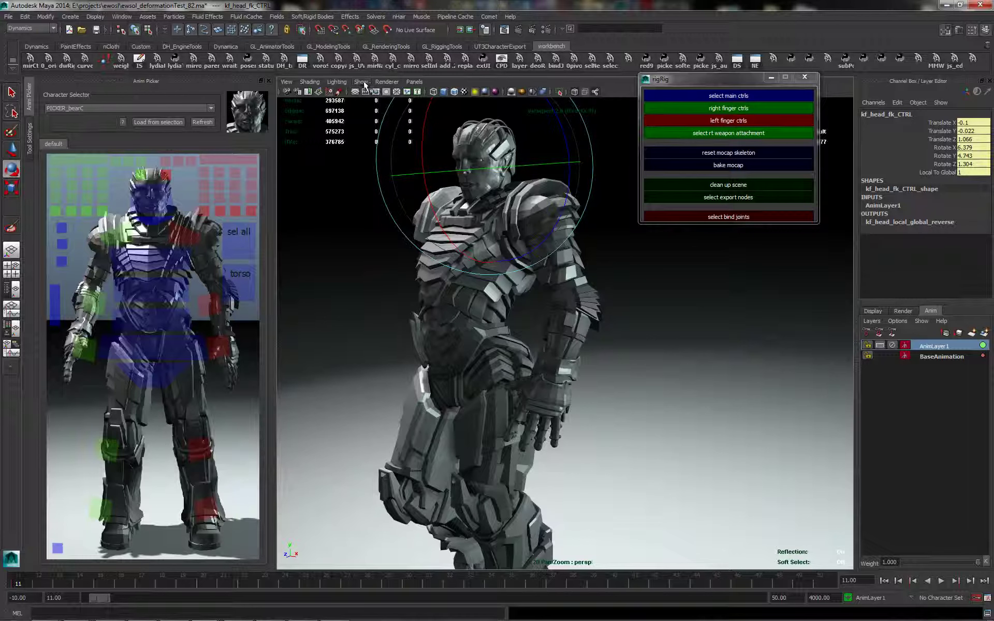
click(361, 82)
click(378, 464)
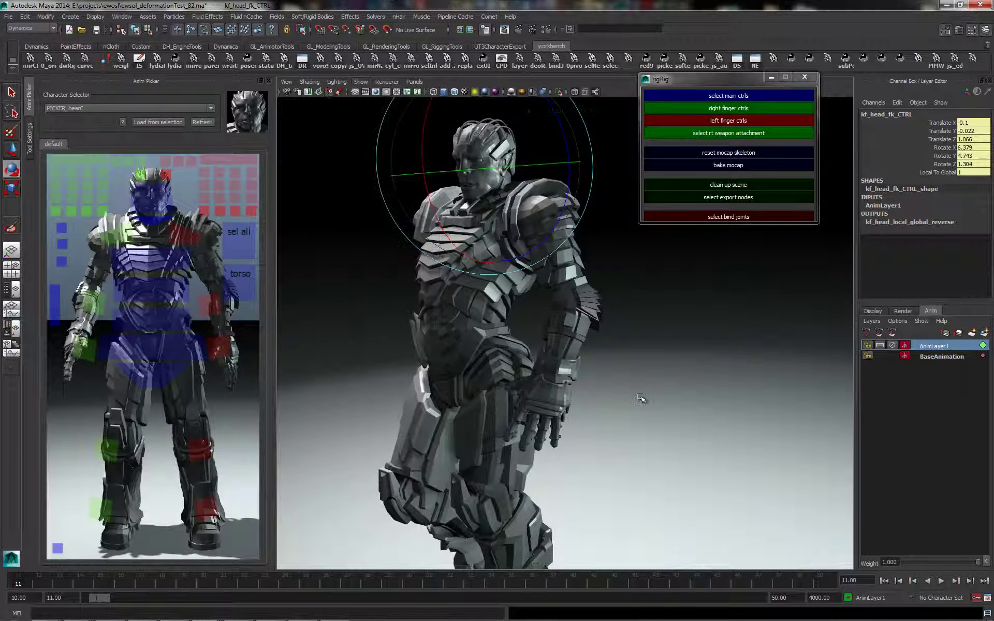
mouse_move(641, 399)
alt+mouse_down()
mouse_move(613, 390)
mouse_move(658, 388)
alt+mouse_up()
click(682, 324)
alt+drag(681, 326, 565, 405)
click(149, 258)
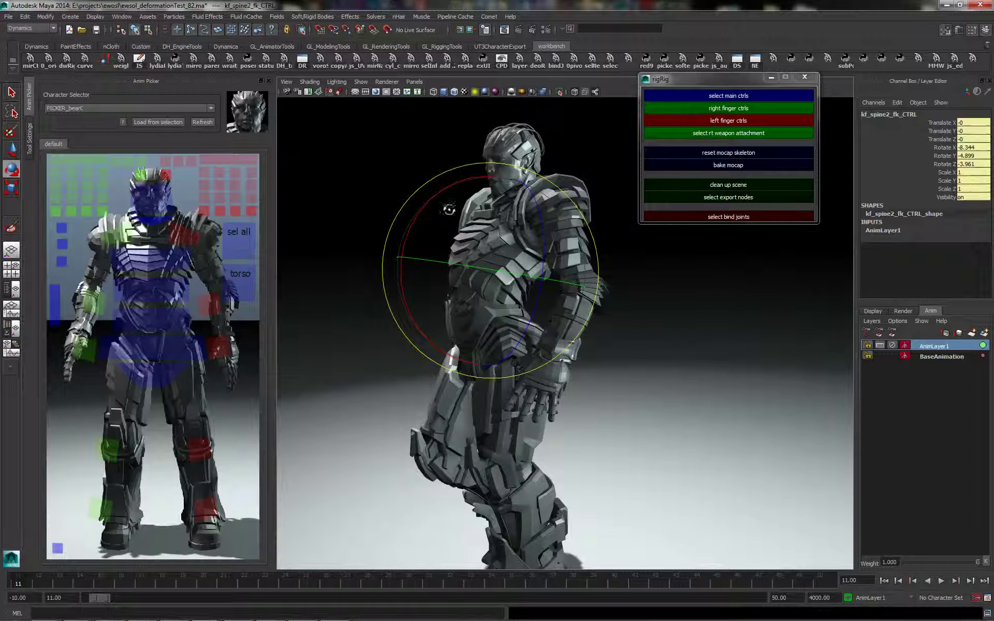
key(w)
alt+drag(455, 223, 455, 265)
Move the middle spine FK control backwards to a Translate Z of about -2.56.
click(160, 293)
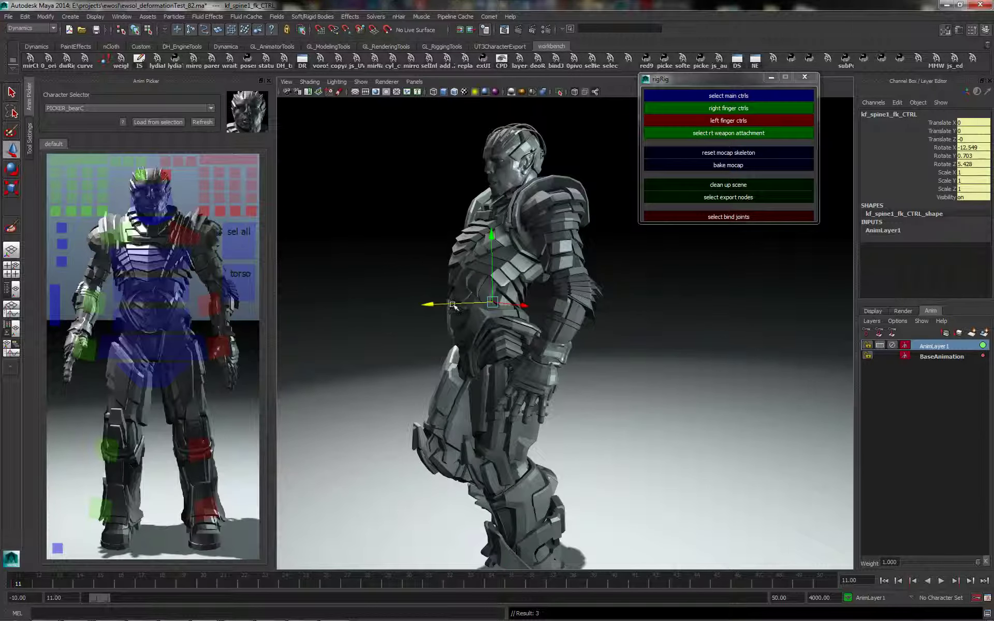
drag(454, 304, 454, 303)
click(165, 290)
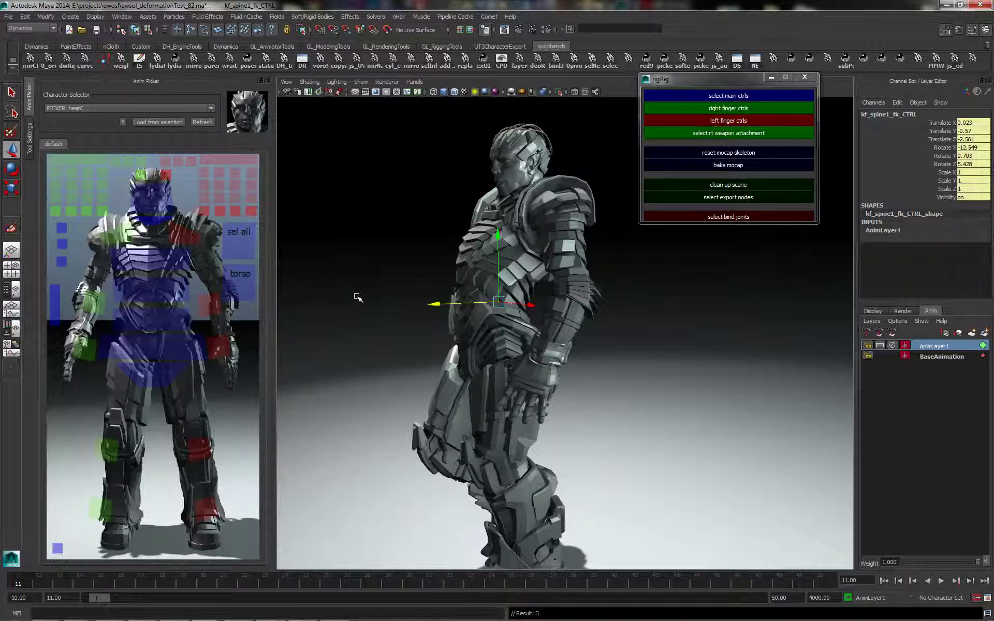
Move the lowest spine FK control back to a Translate Z of about -0.88 and rotate it to lean the torso backwards.
click(149, 313)
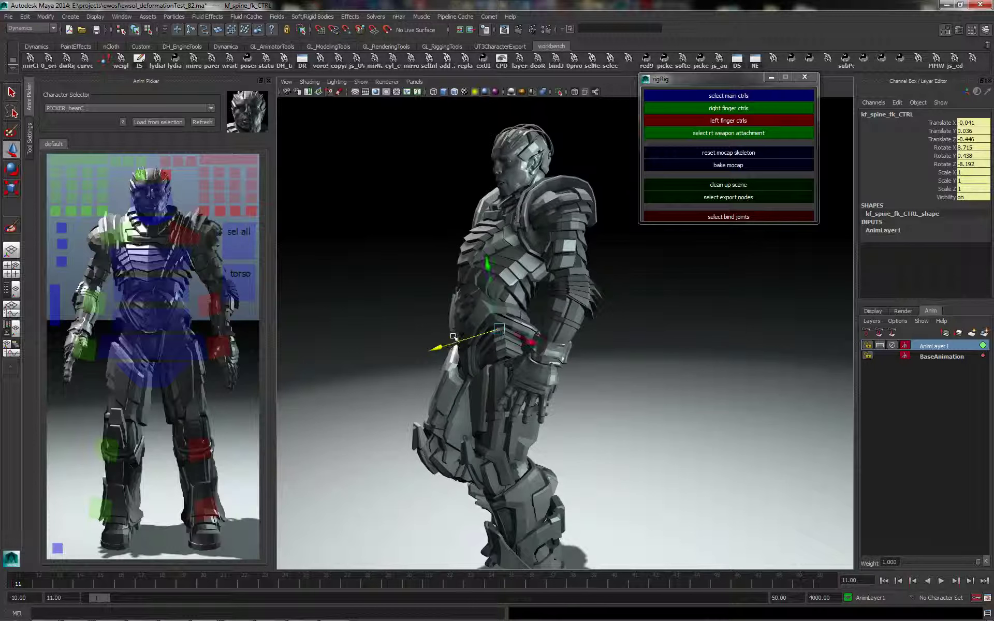
key(e)
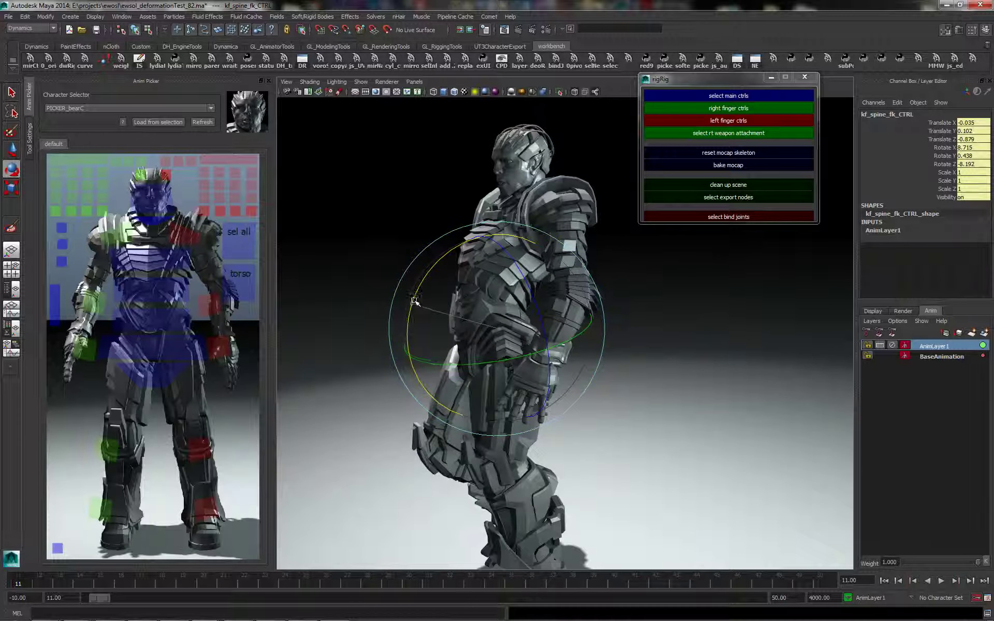
drag(415, 301, 396, 294)
Rotate the middle and upper spine FK controls forward to bring the chest over the hips, the upper one to Rotate X about 1.3.
click(134, 287)
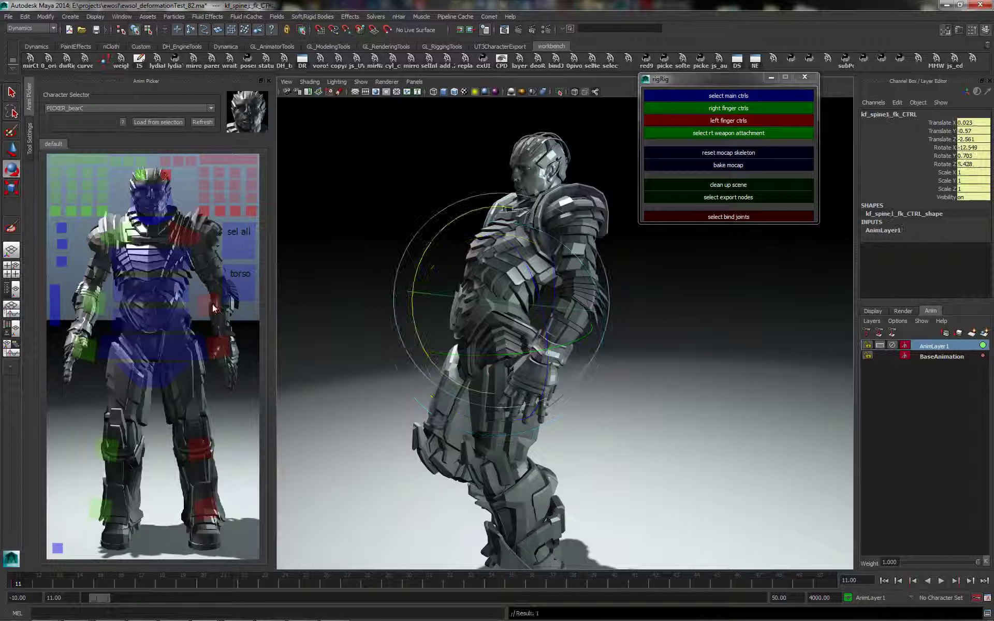
drag(420, 257, 412, 278)
click(155, 258)
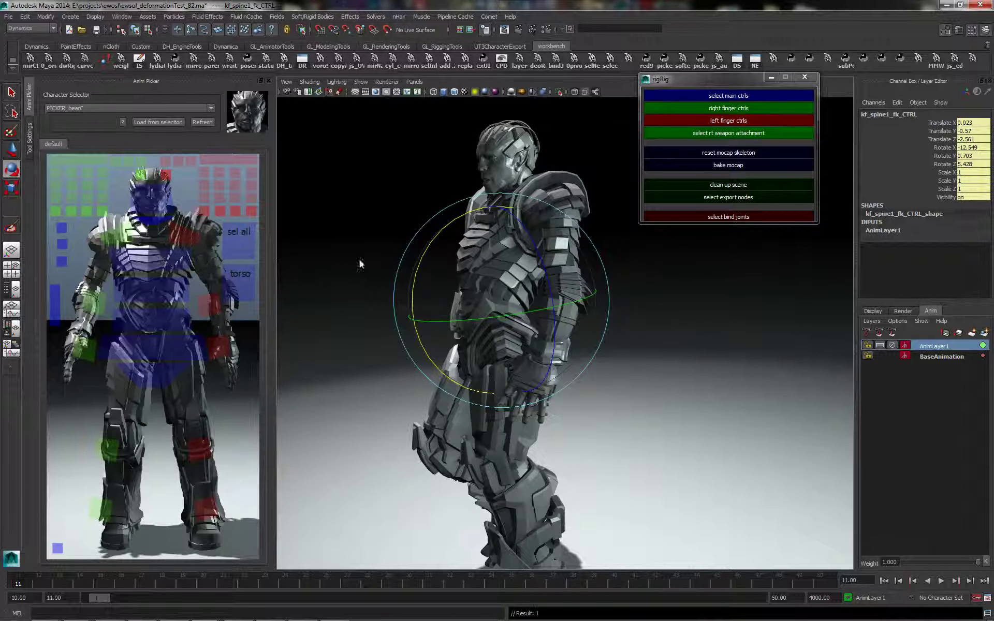
drag(420, 222, 416, 229)
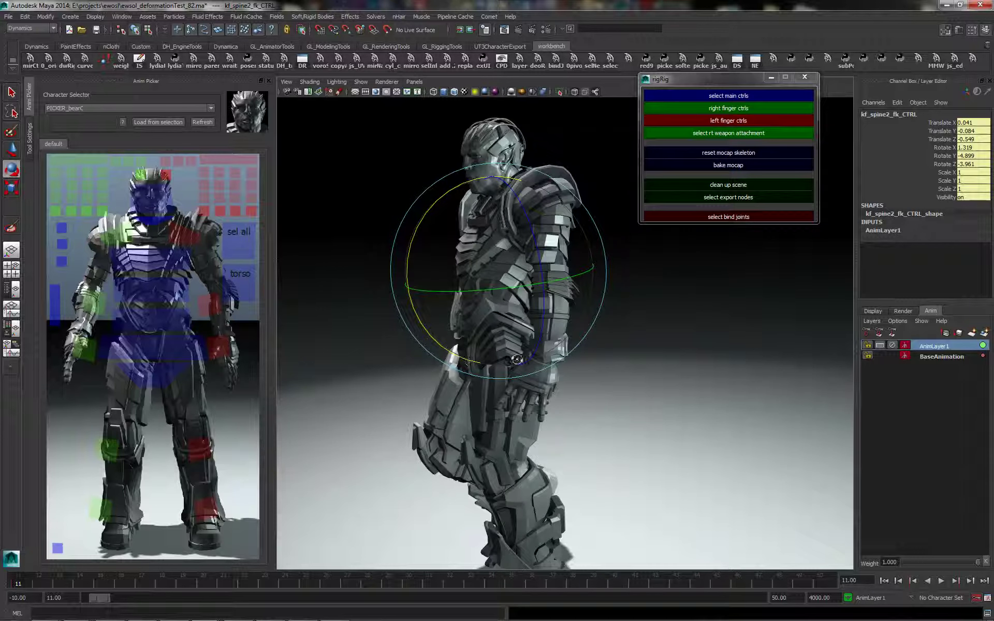
Select both hand IK controls and reposition them, bringing the right hand to Translate values of about -36.8, 19.2, -149.9.
alt+drag(516, 359, 580, 359)
click(215, 348)
click(88, 357)
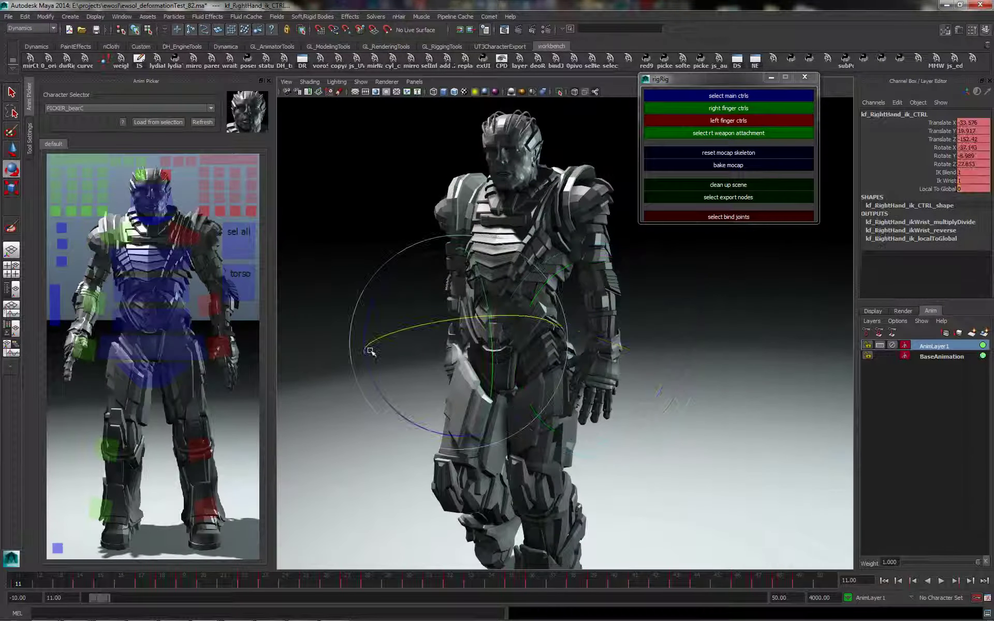
key(w)
alt+drag(486, 379, 562, 379)
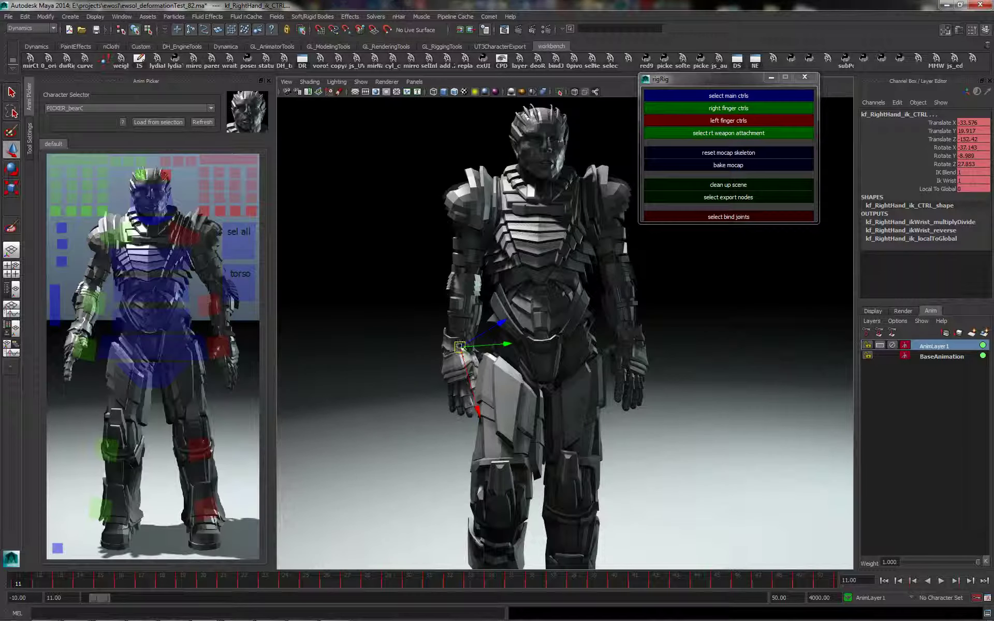
drag(460, 346, 459, 334)
alt+drag(518, 346, 478, 344)
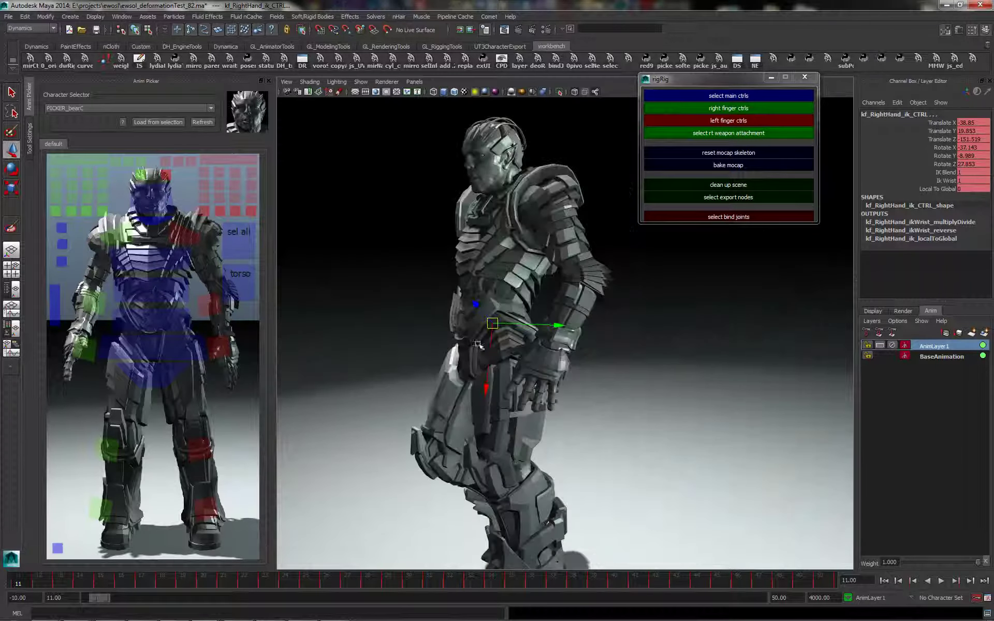
middle_drag(478, 344, 477, 346)
alt+drag(536, 319, 570, 343)
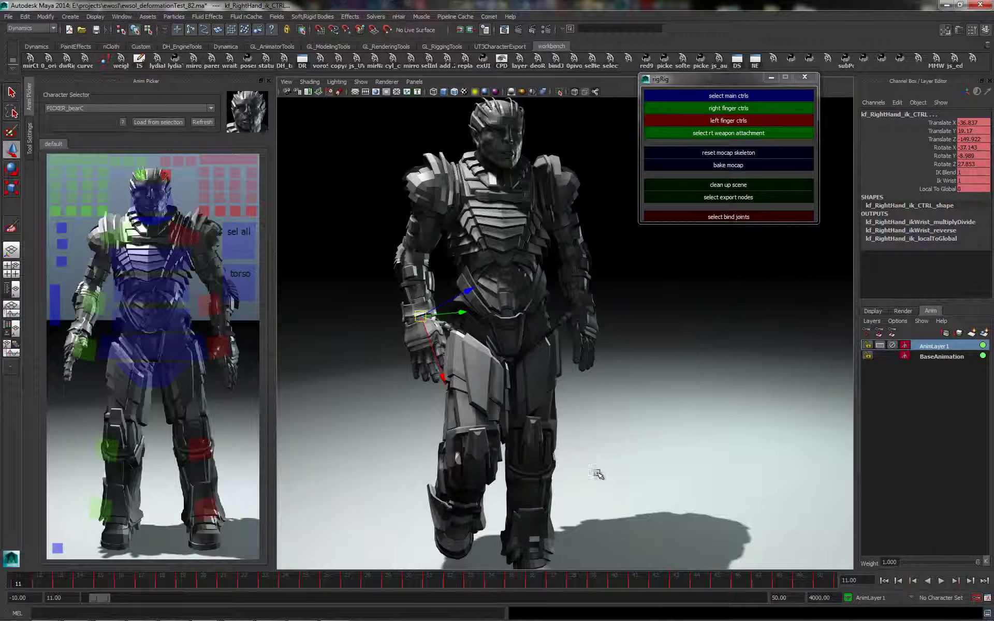
Select both foot IK controls and add them to AnimLayer1.
alt+drag(606, 390, 552, 389)
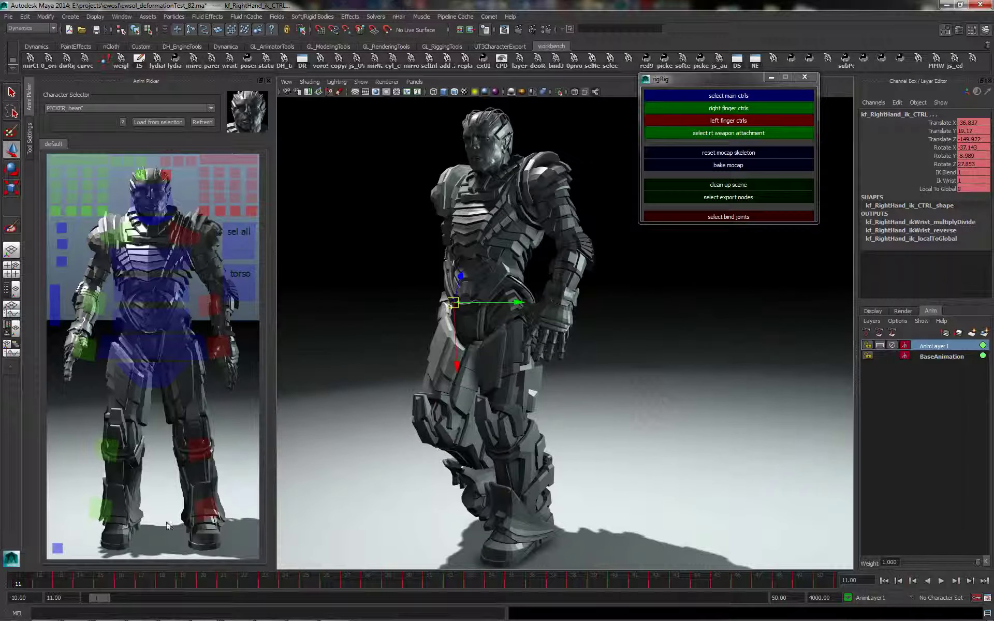
click(209, 516)
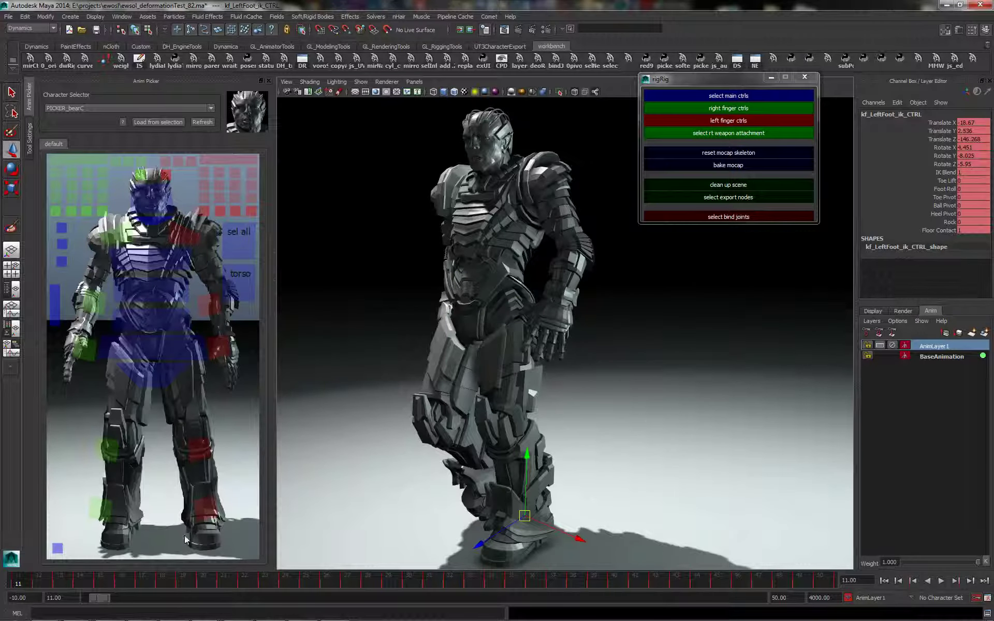
click(106, 512)
click(199, 514)
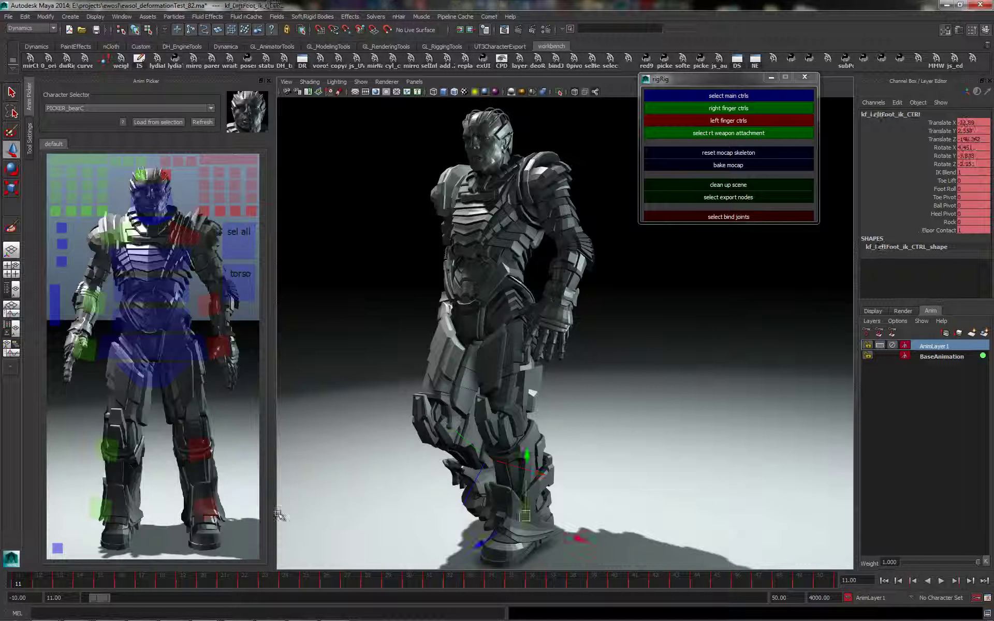
right_click(935, 346)
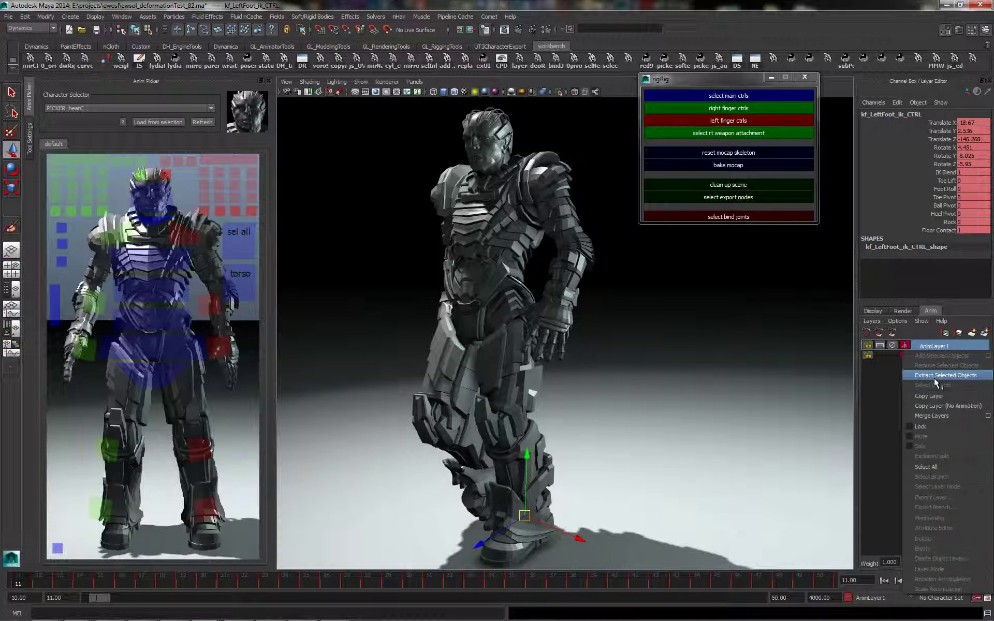
click(648, 454)
right_click(935, 345)
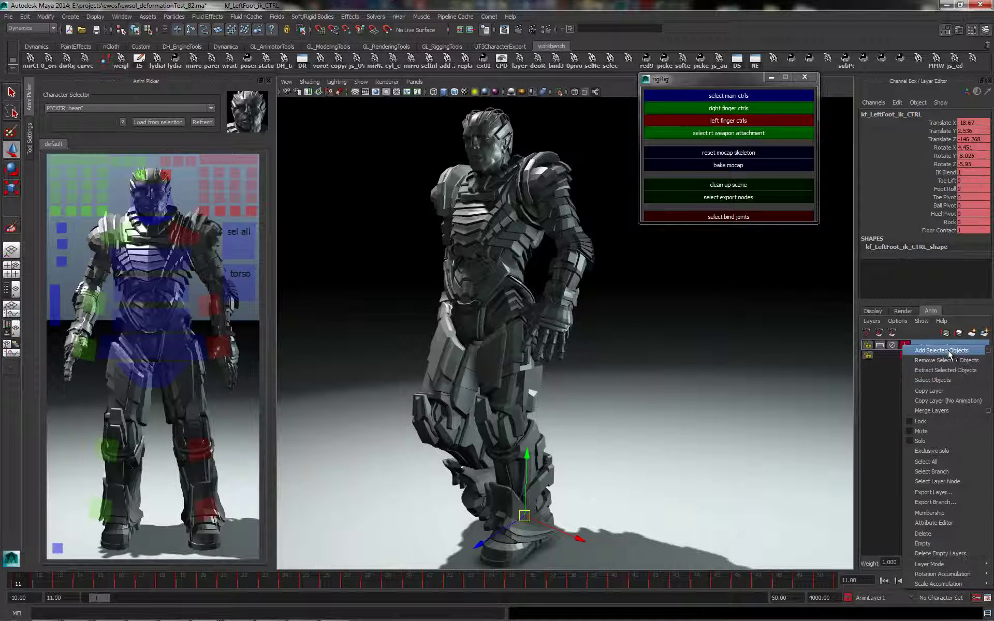
click(950, 351)
Clear the selection, play back the adjusted walk cycle, and return to frame 11.
click(369, 247)
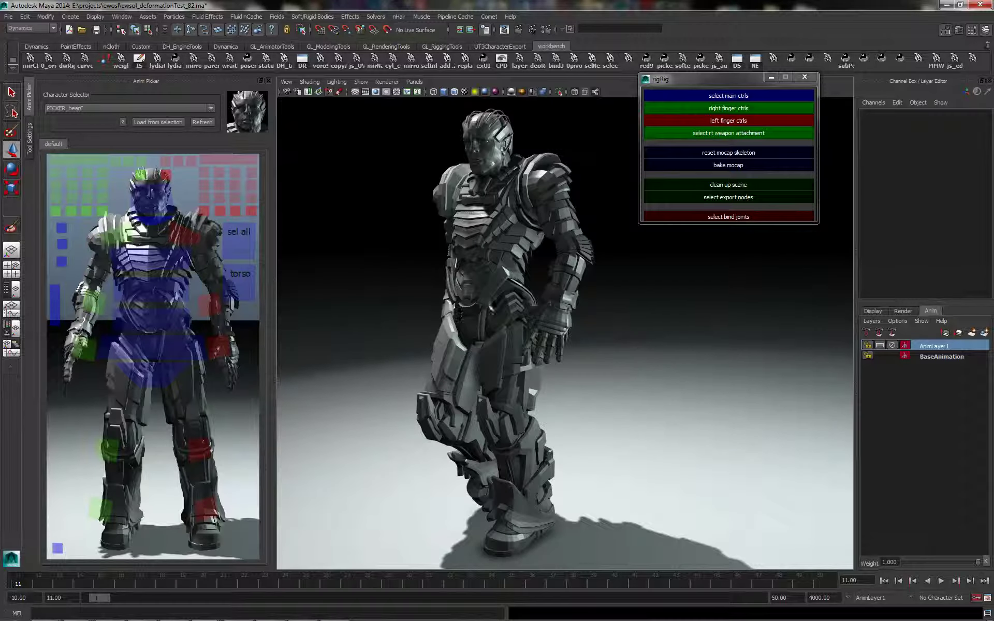
key(alt+v)
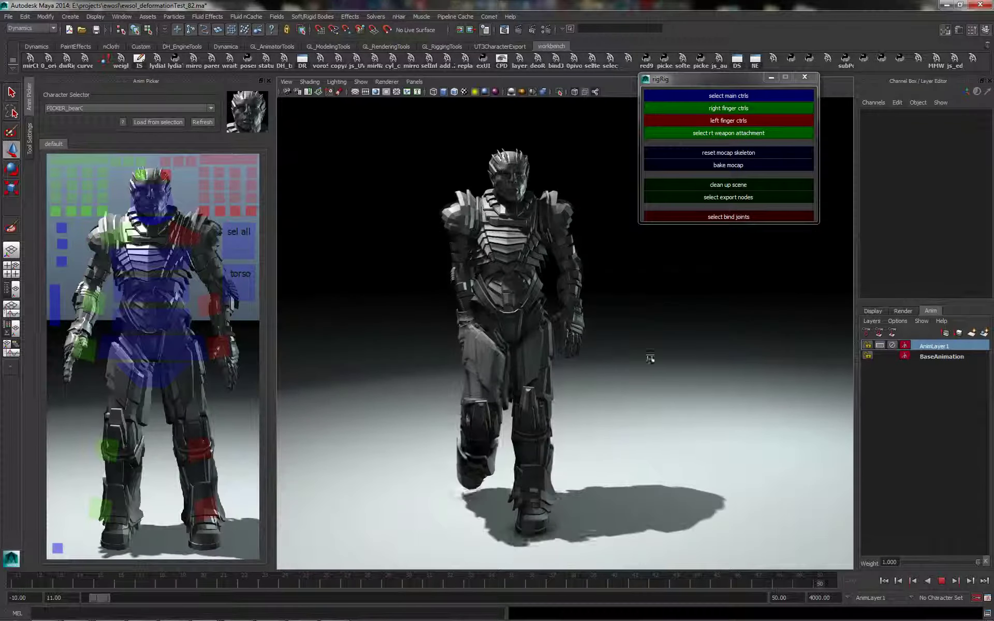
drag(137, 579, 2, 585)
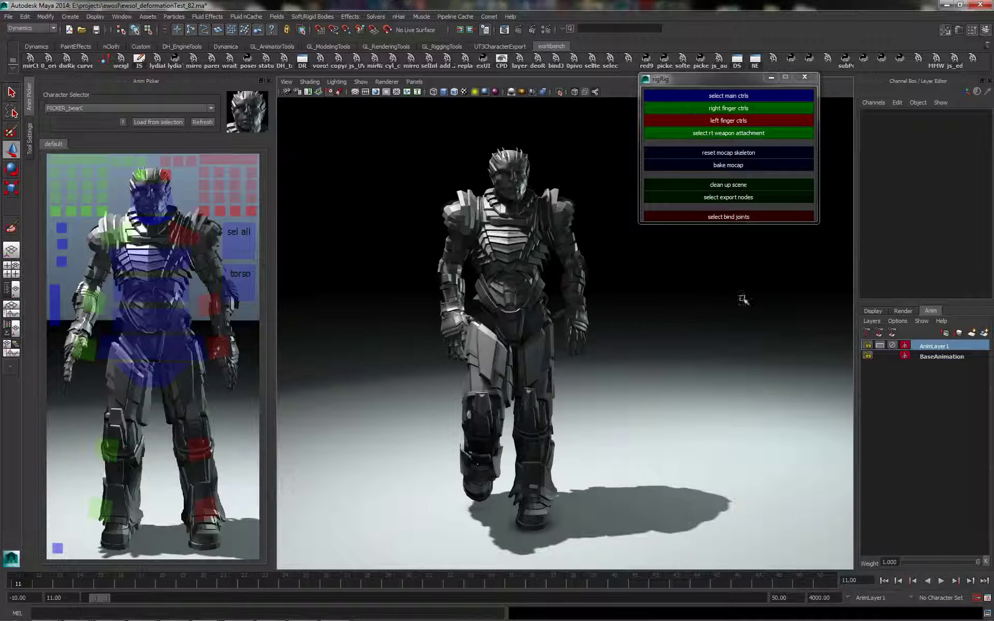
Move the right hand IK control outward from the thigh to about -36.3, 12.8, -151.4, key it at frame 11, and scrub the first frames.
alt+right_drag(587, 305, 634, 304)
click(412, 300)
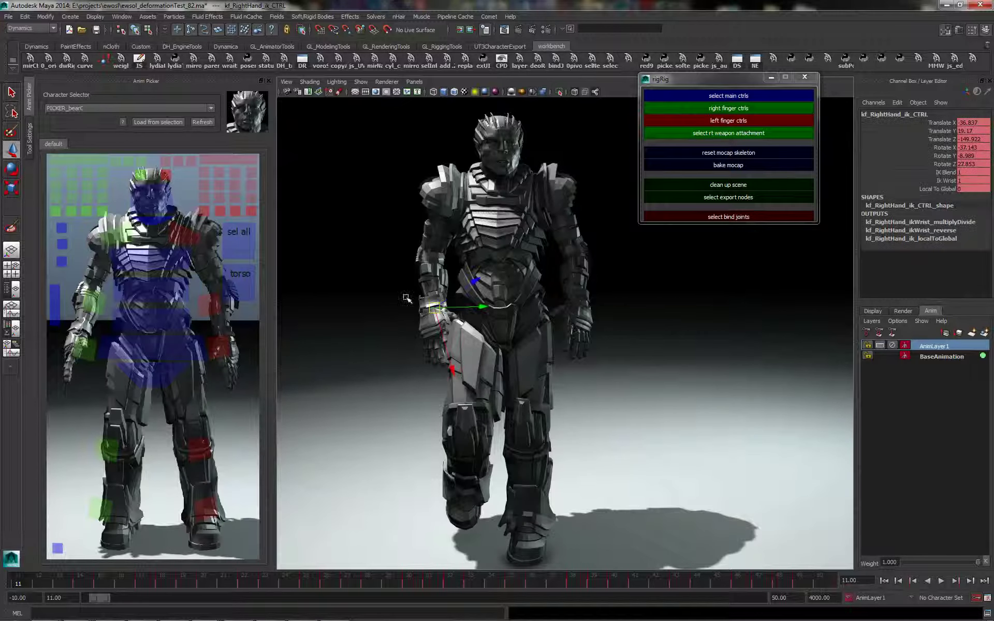
scroll(420, 298, up, 3)
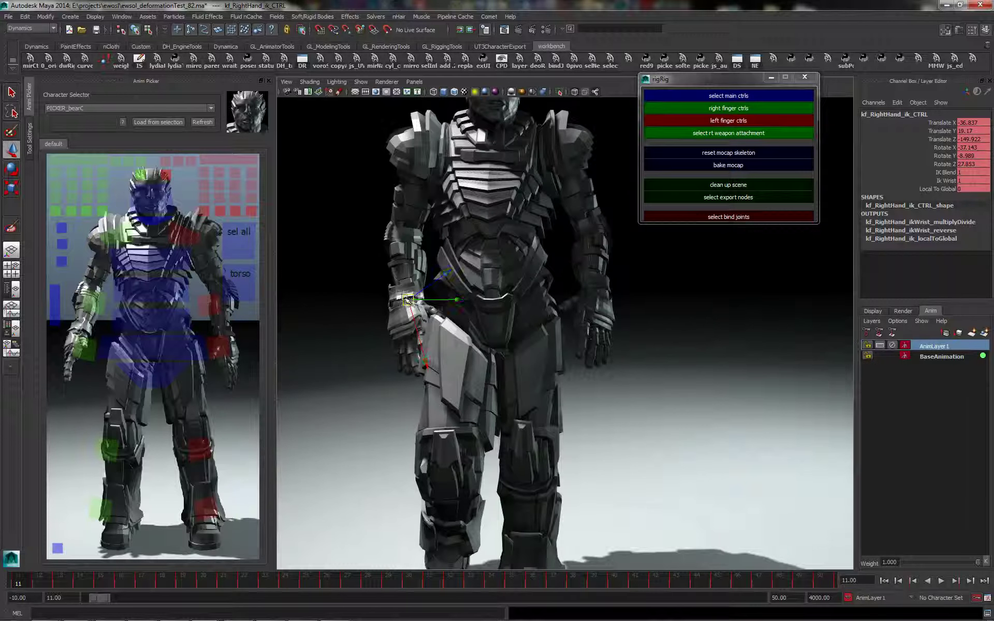
drag(408, 300, 388, 298)
key(s)
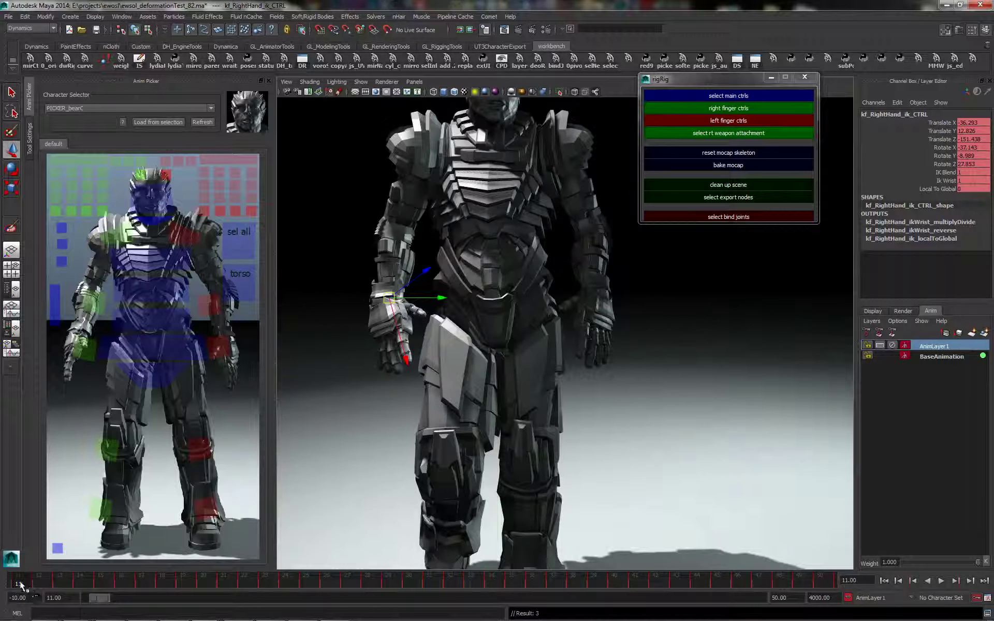
drag(44, 582, 4, 579)
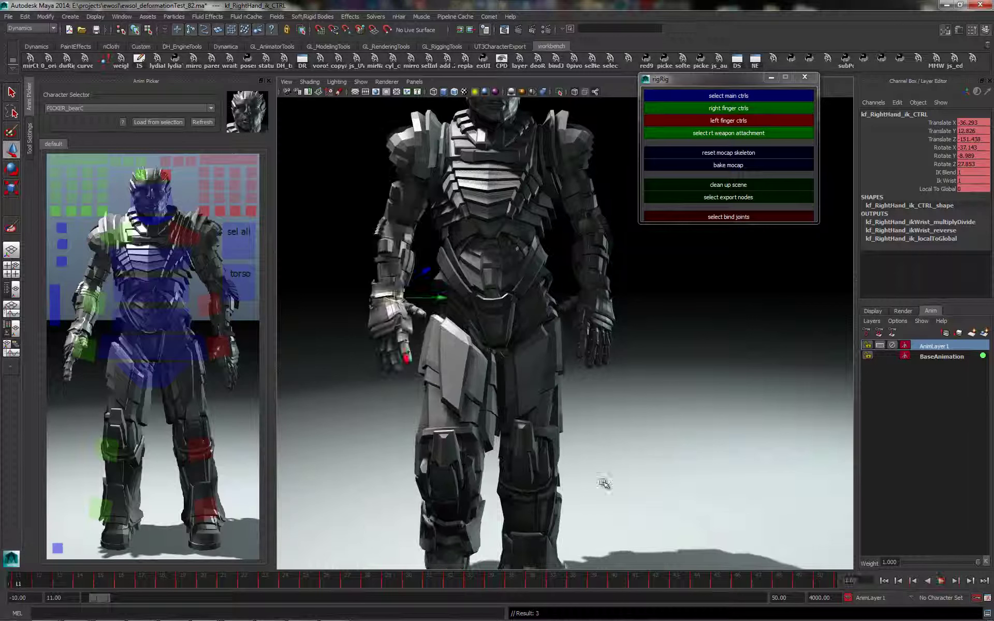
Add the right hand IK control to AnimLayer1.
click(941, 358)
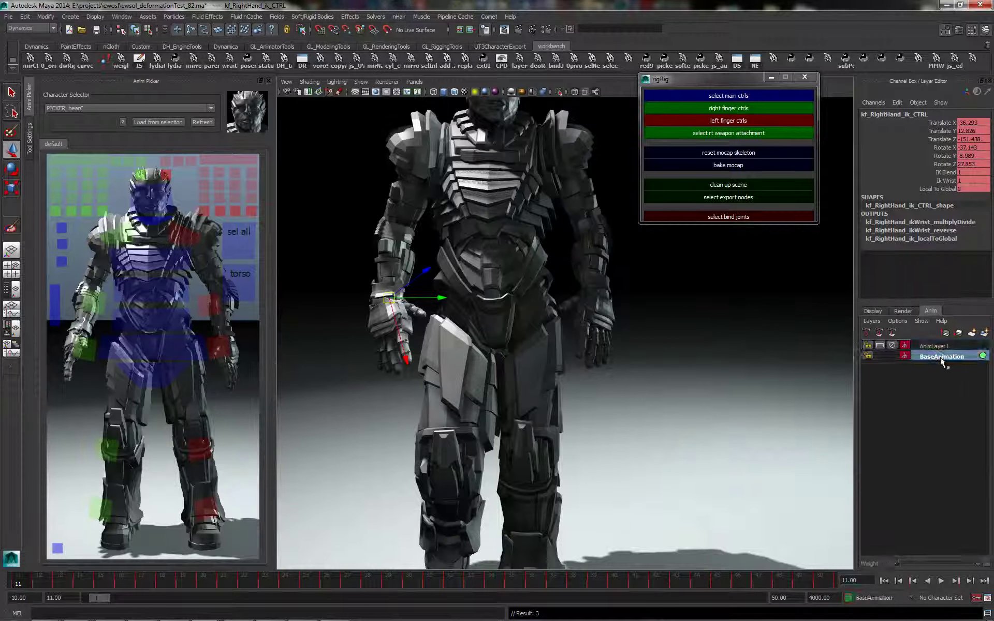
click(941, 348)
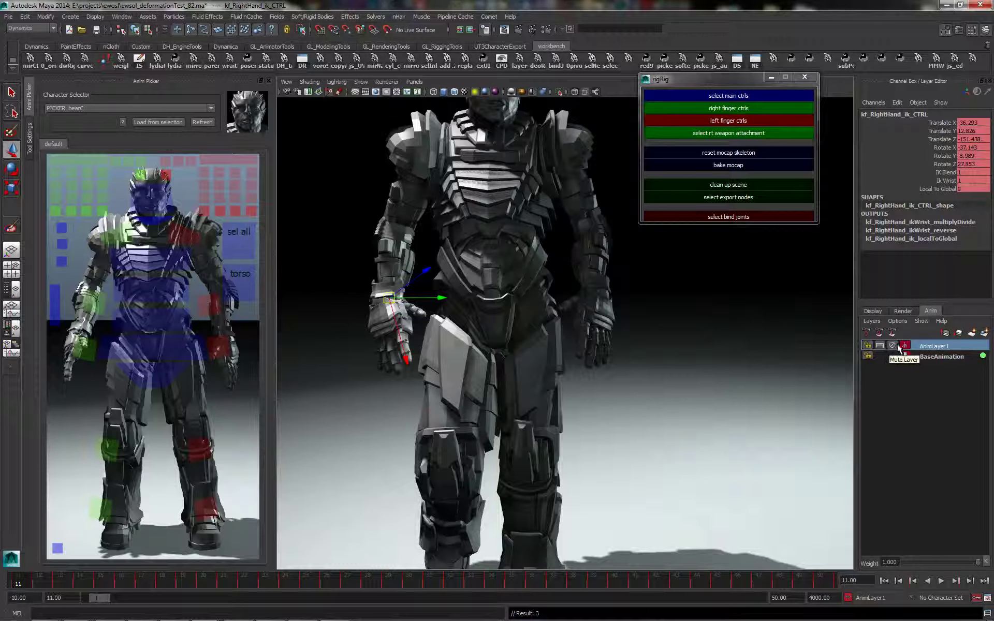
click(942, 359)
click(939, 349)
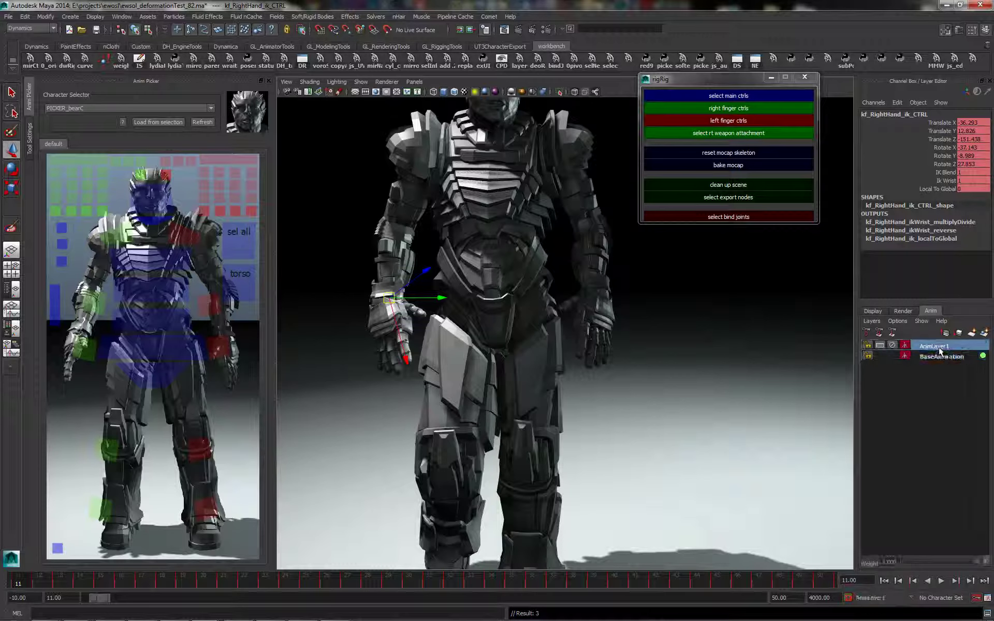
right_click(941, 347)
click(948, 354)
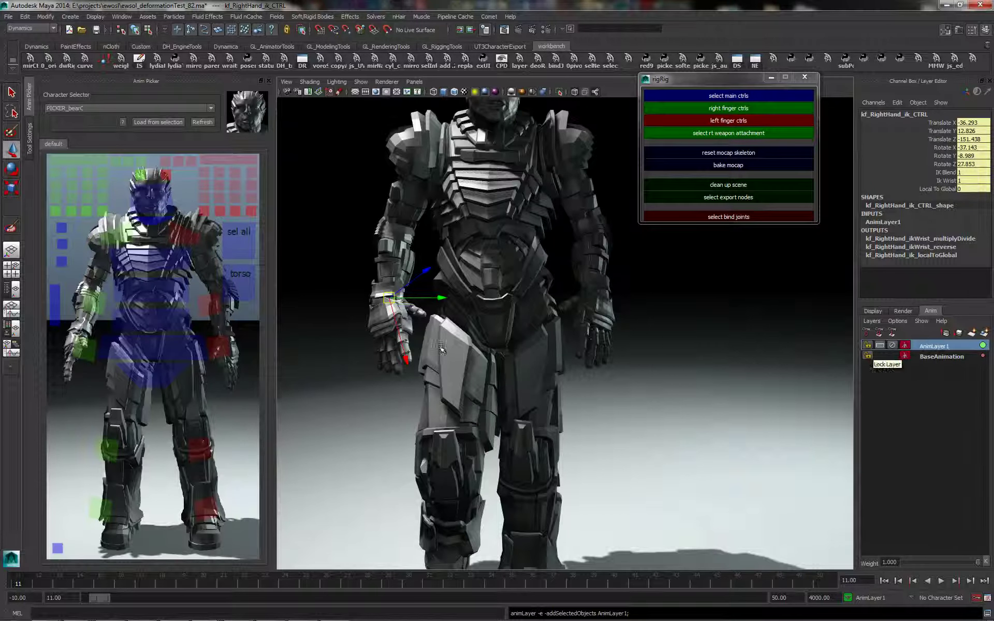
Try nudging the right hand IK control to about -35.7, 13.5, -151.4 and play back the walk.
drag(389, 300, 389, 304)
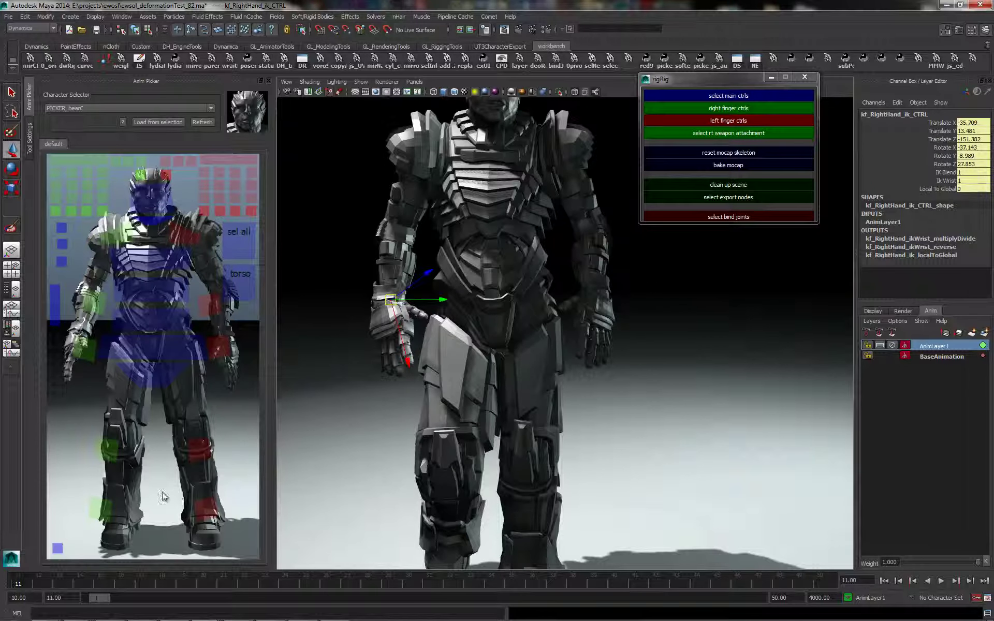
drag(27, 582, 98, 578)
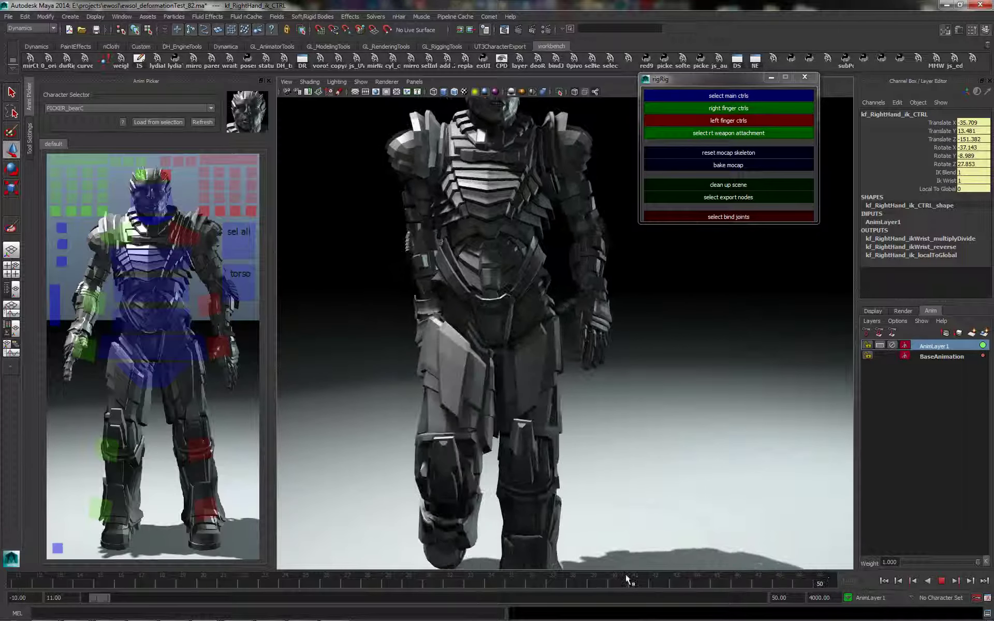
key(alt+v)
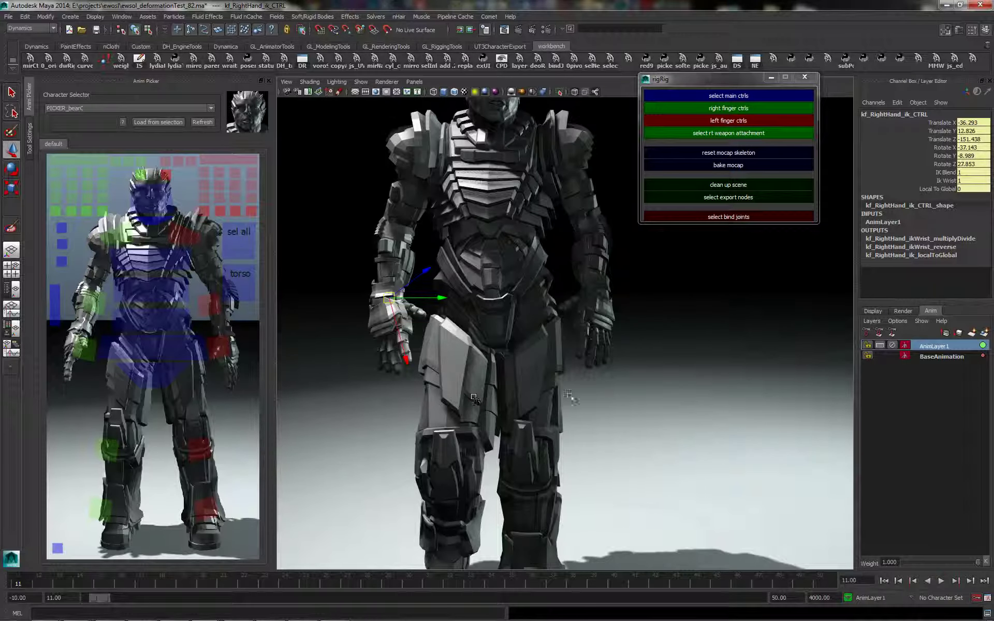
In the Graph Editor, delete the stray frame 11 key from the right hand IK control's BaseAnimation Translate Y curve.
click(946, 358)
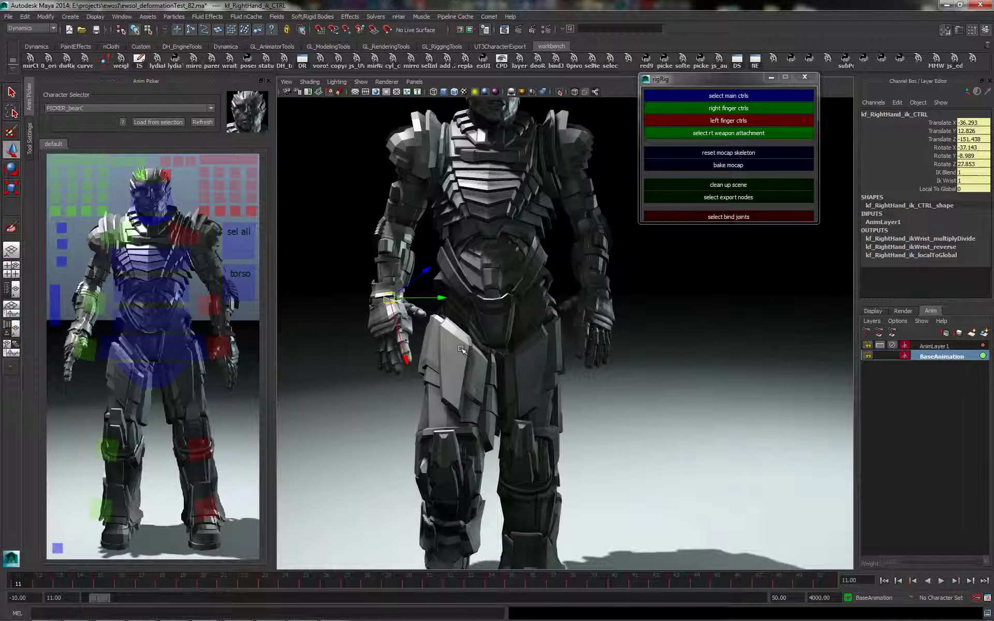
key(shift+g)
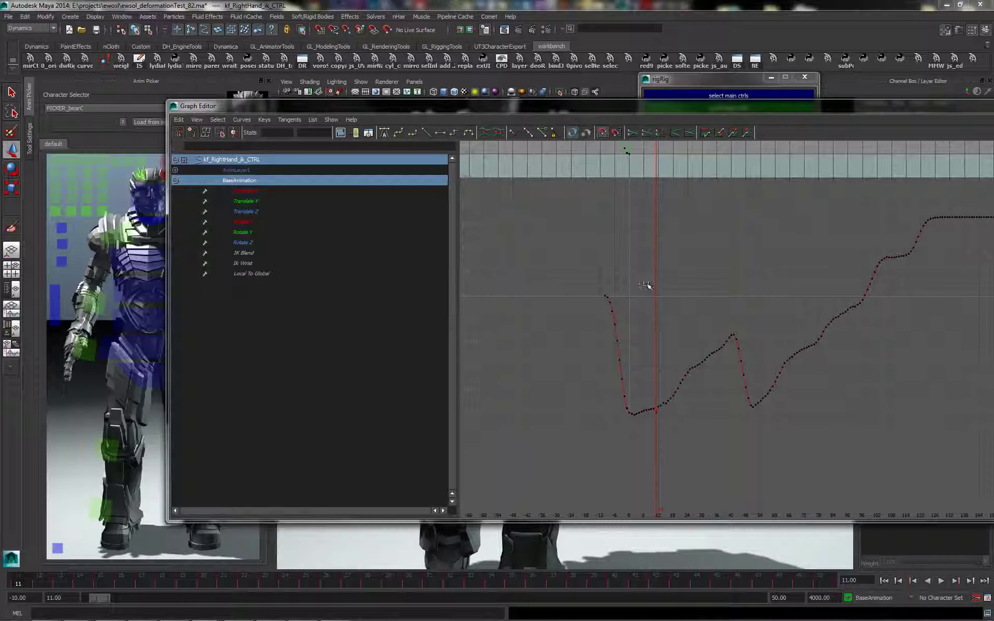
key(a)
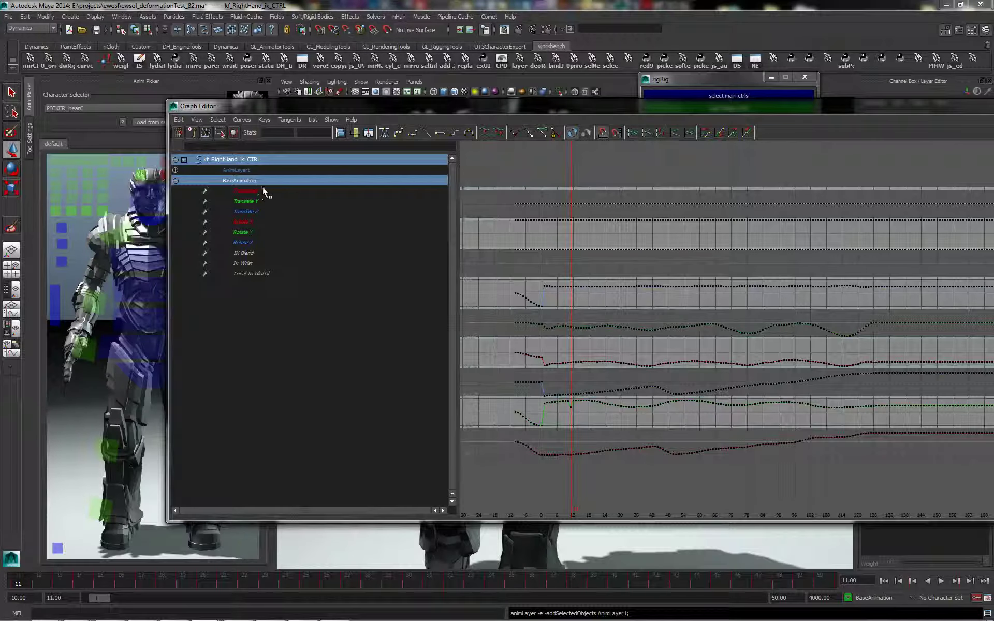
click(256, 182)
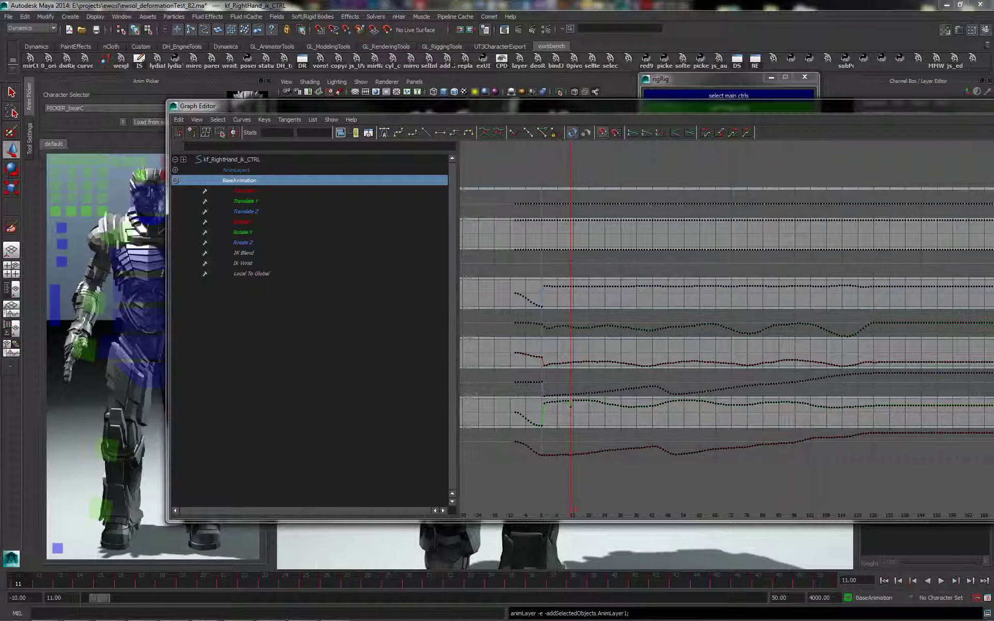
alt+middle_drag(563, 411, 802, 337)
scroll(588, 382, up, 8)
scroll(779, 331, down, 6)
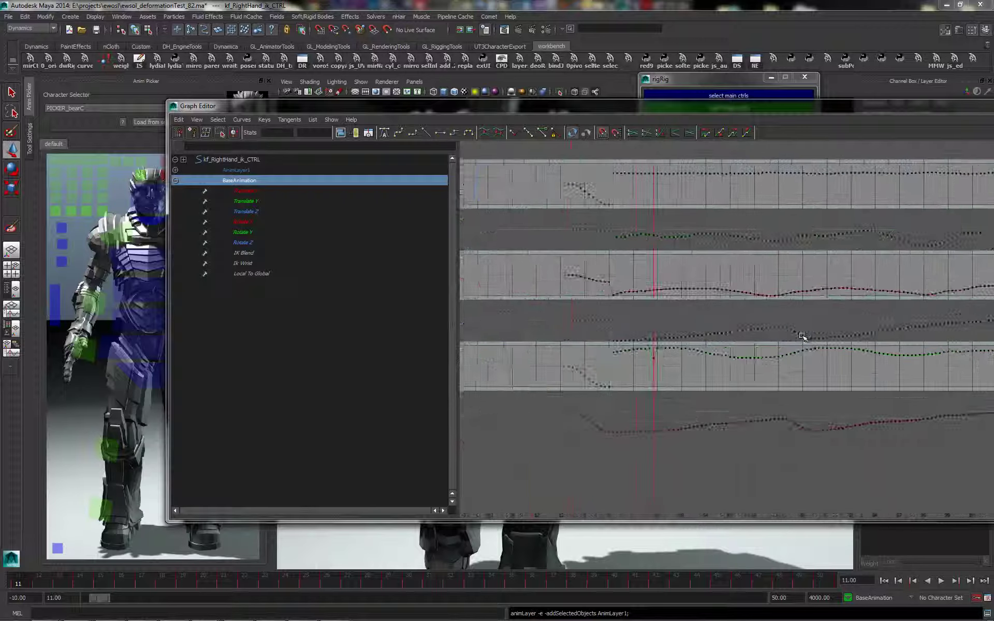
scroll(802, 336, up, 5)
alt+middle_drag(510, 392, 653, 386)
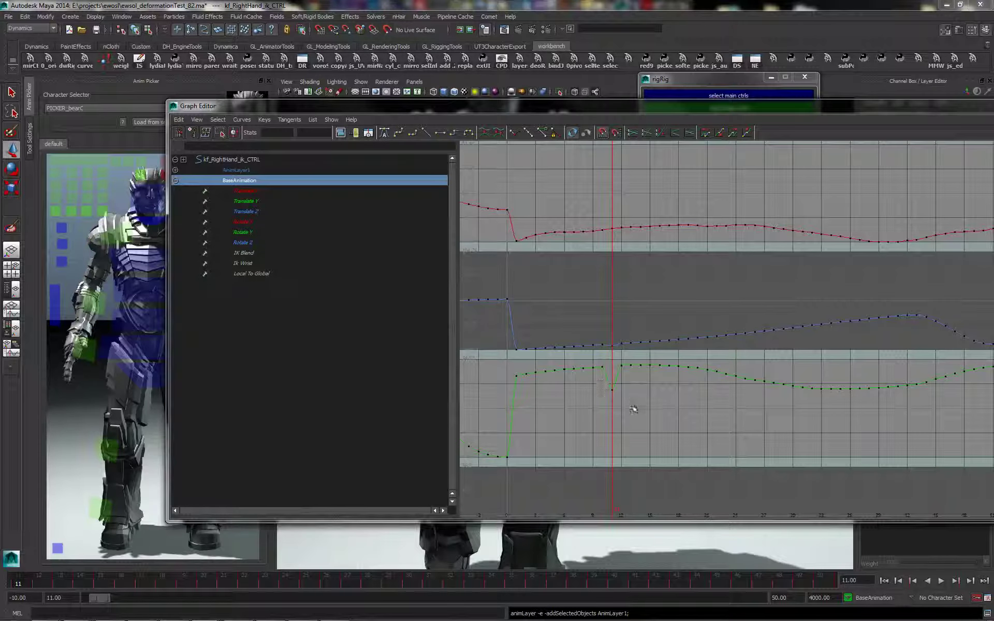
drag(634, 410, 634, 410)
key(Delete)
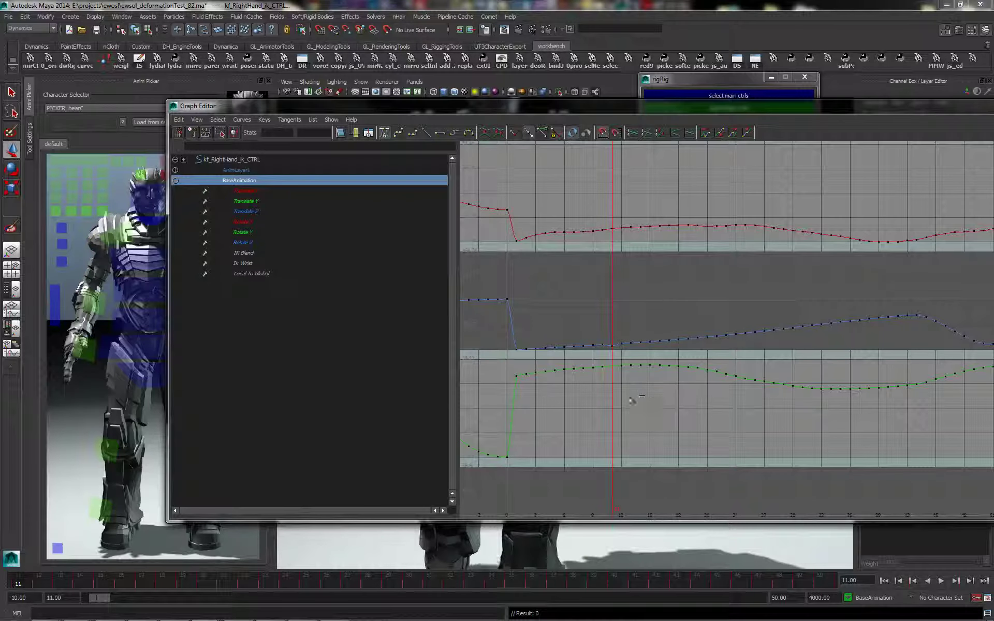
click(993, 106)
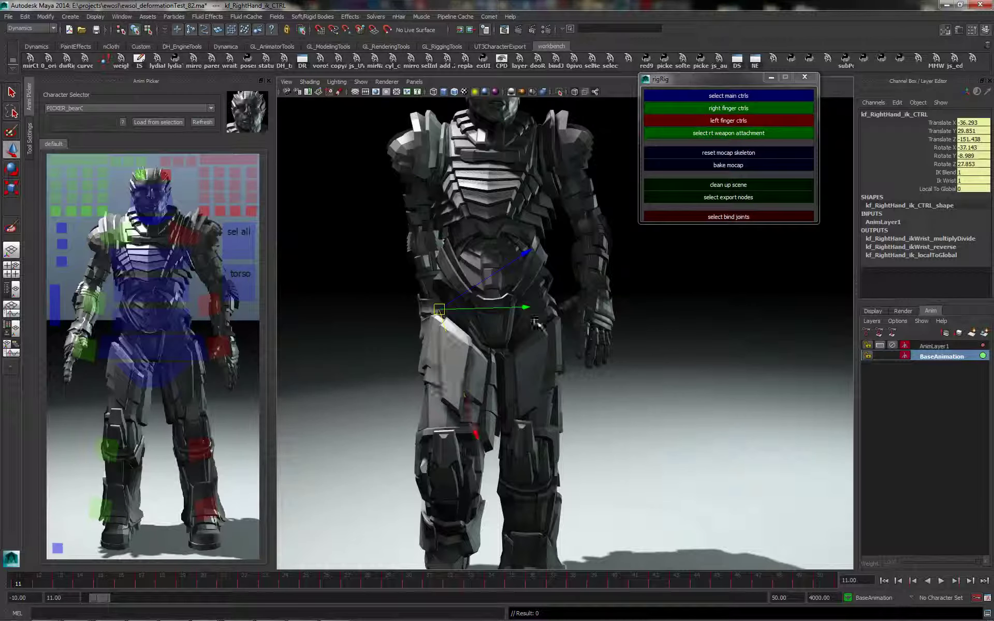
Key the right hand IK control on AnimLayer1 at frame 11, moved outward to about -34.0, 14.4, -149.7, and play back the walk.
click(935, 346)
alt+middle_drag(349, 381, 375, 384)
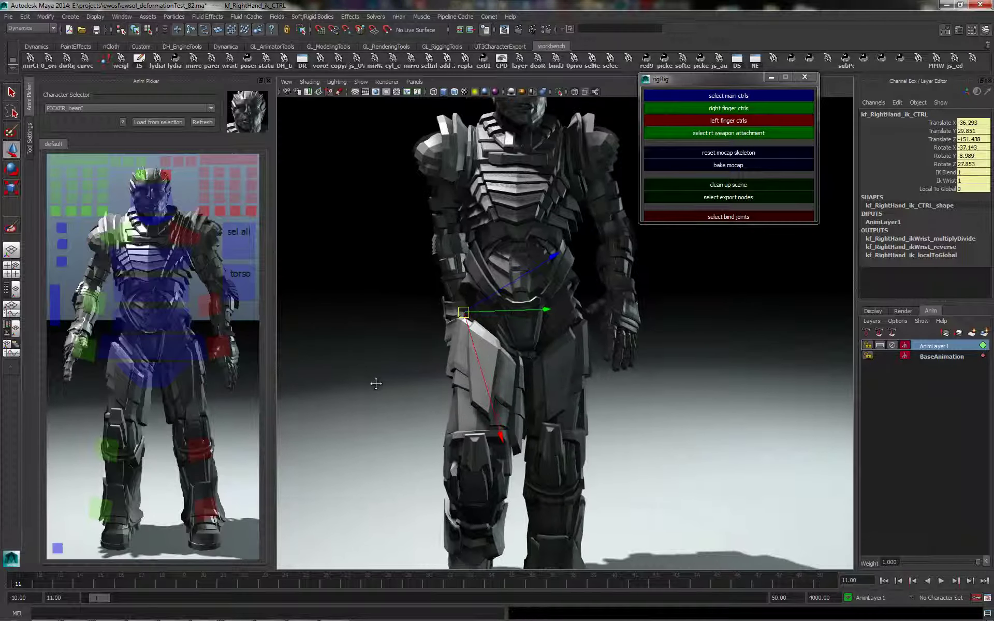
key(s)
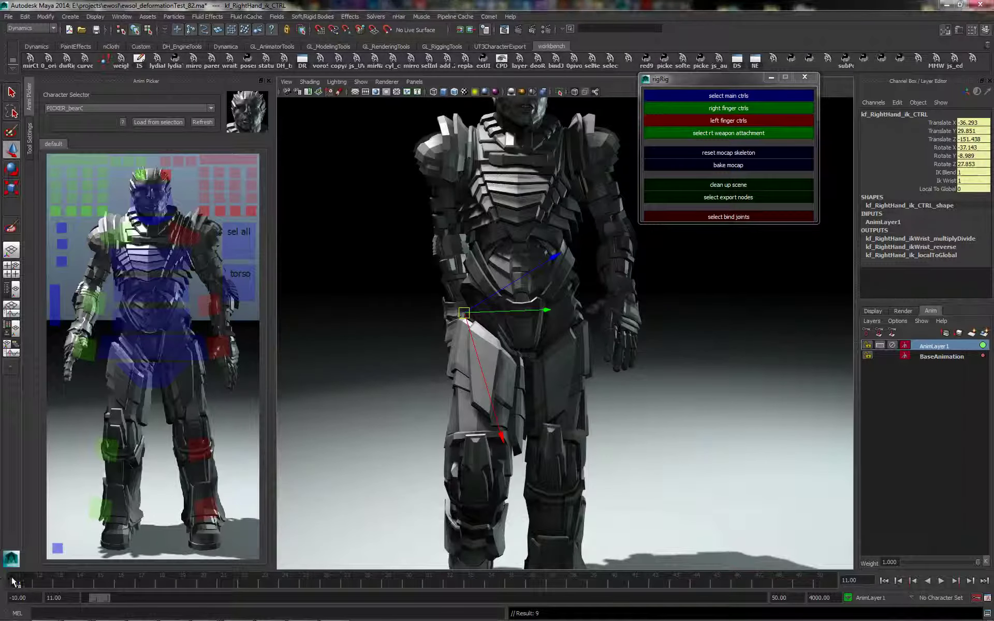
drag(445, 311, 421, 304)
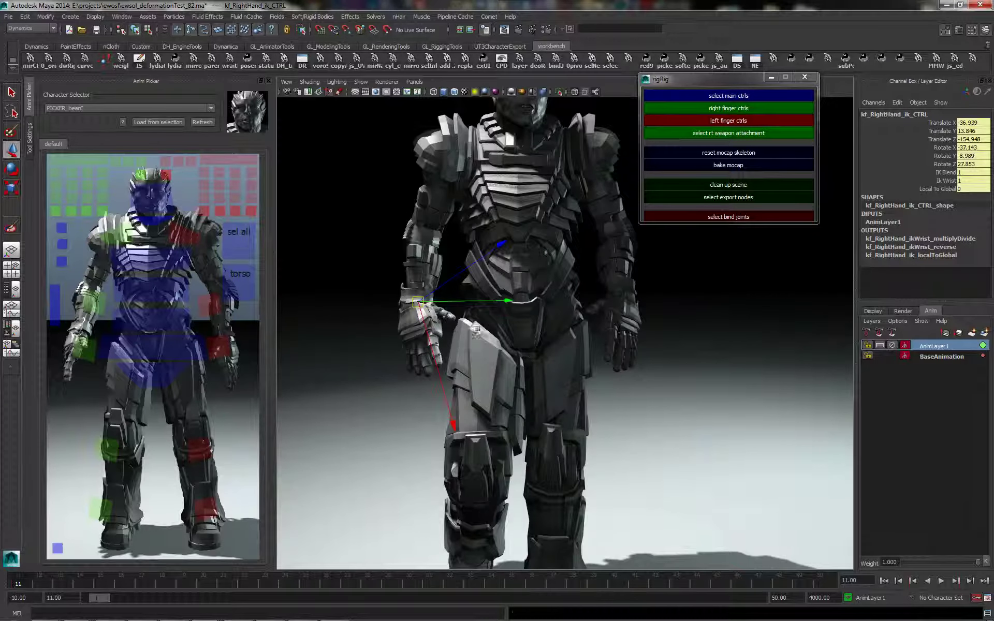
alt+drag(477, 330, 532, 324)
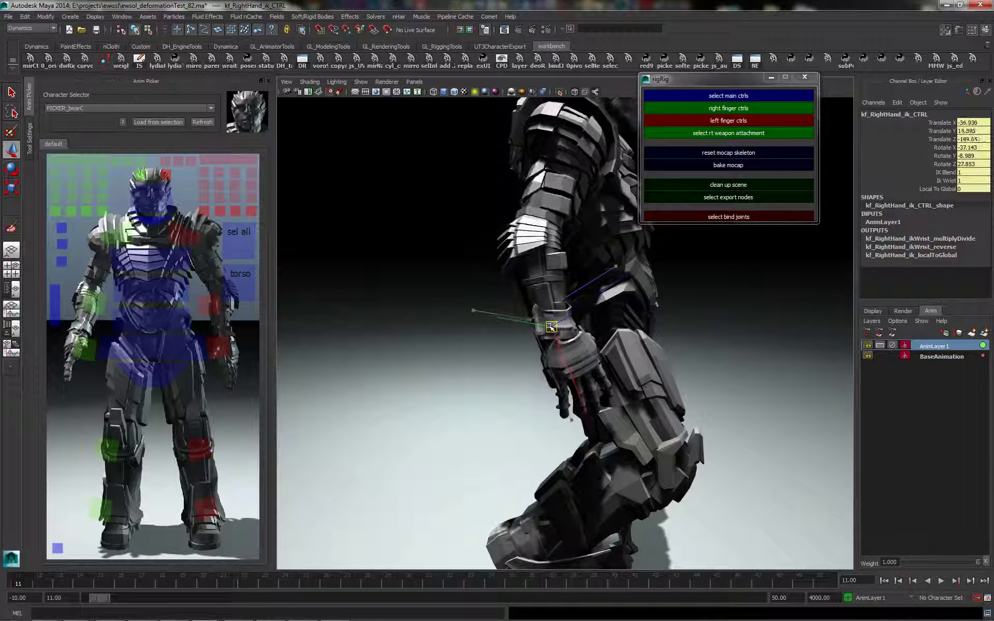
key(alt+v)
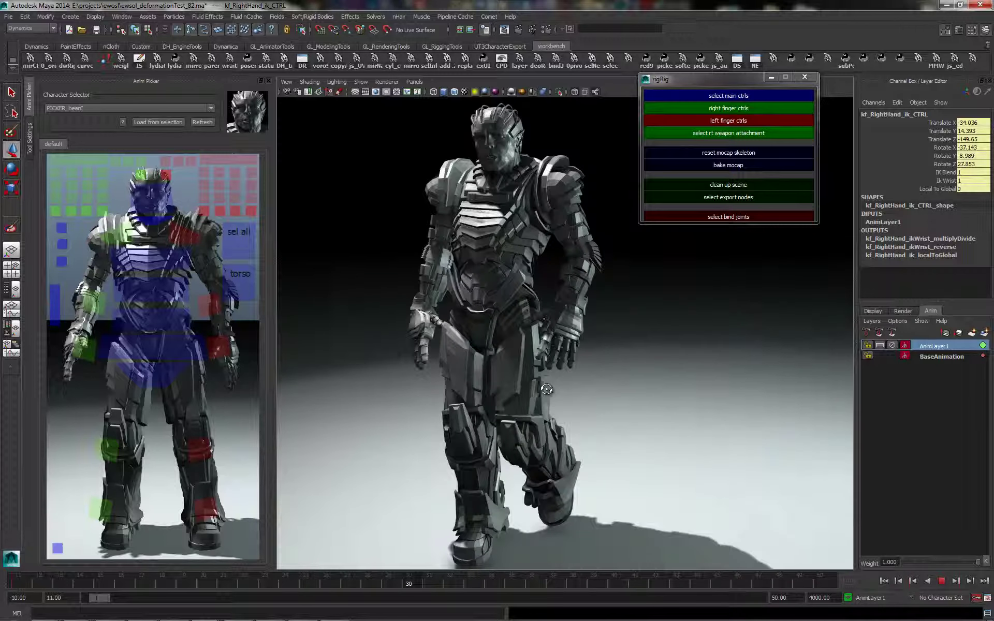
mouse_move(585, 390)
alt+mouse_down()
mouse_move(566, 386)
mouse_move(573, 407)
mouse_move(609, 407)
mouse_move(596, 403)
alt+mouse_up()
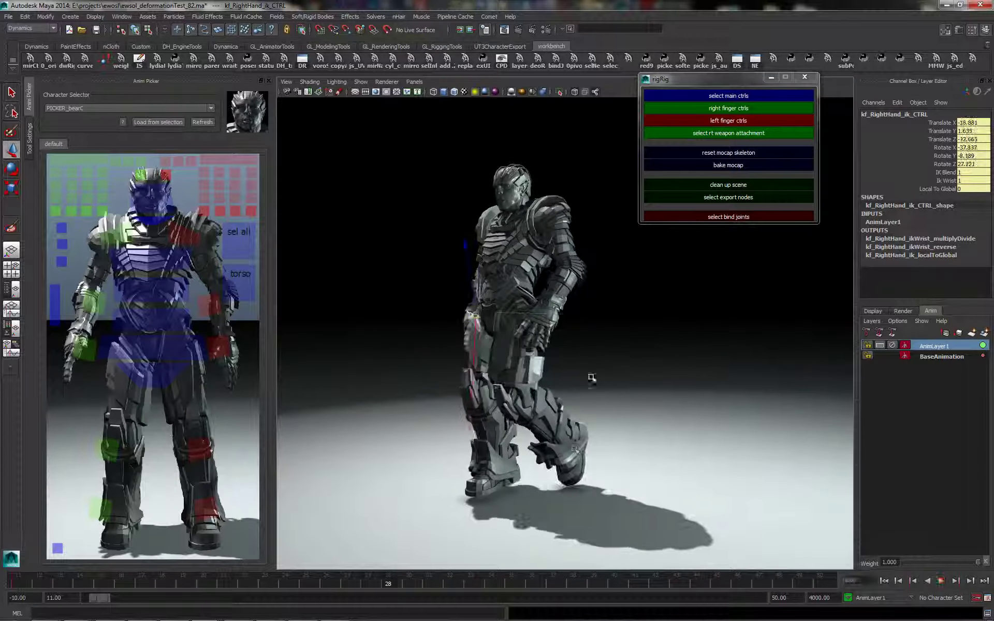
Change the timeline's playback speed and clear the control selection.
right_click(465, 574)
mouse_move(498, 510)
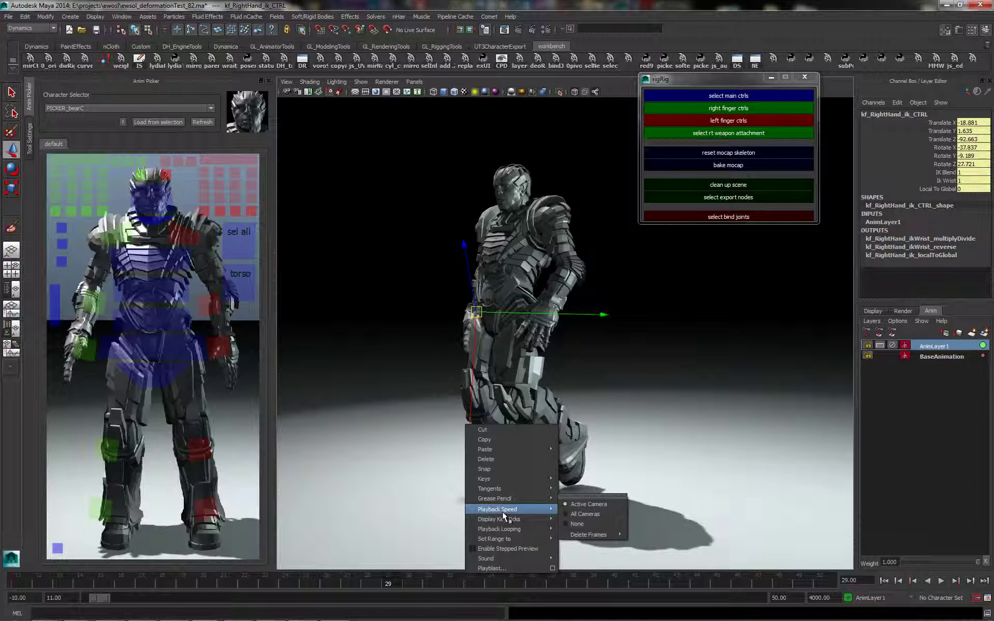
click(582, 515)
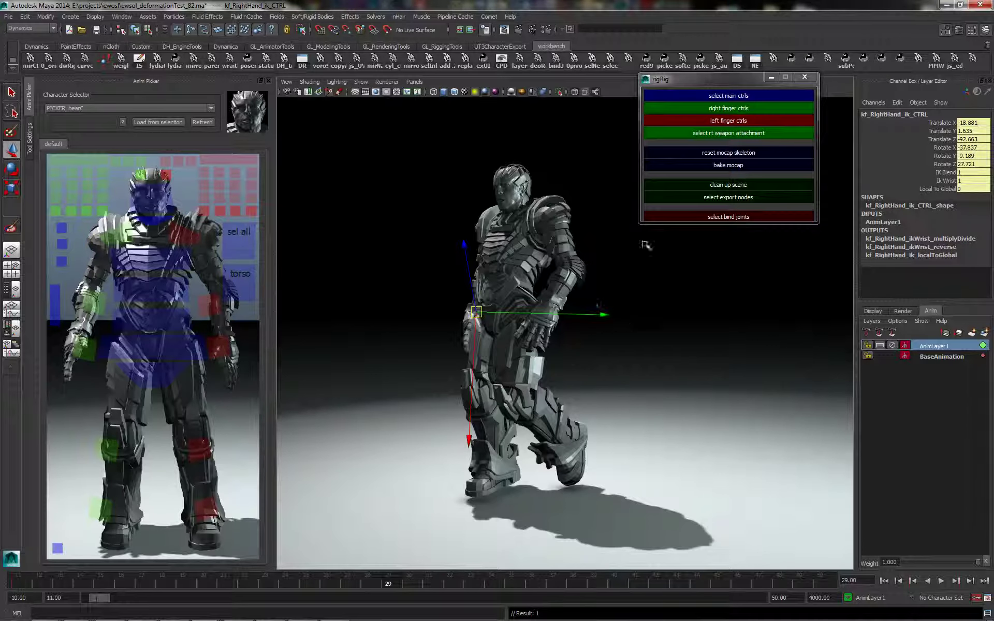
click(621, 306)
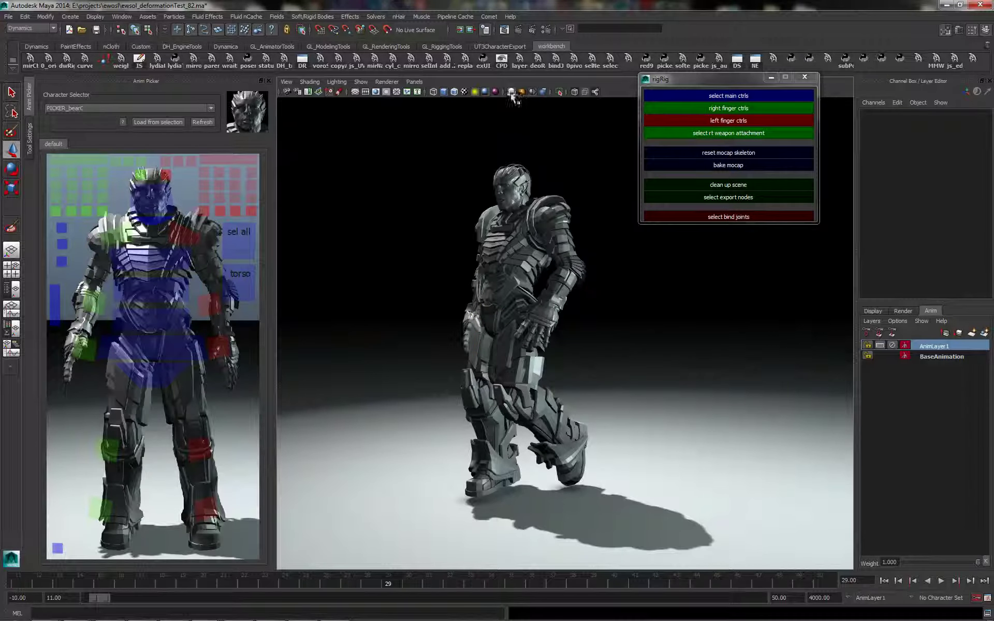
Play back the walk cycle and review the character's motion from the front, back and side.
key(alt+v)
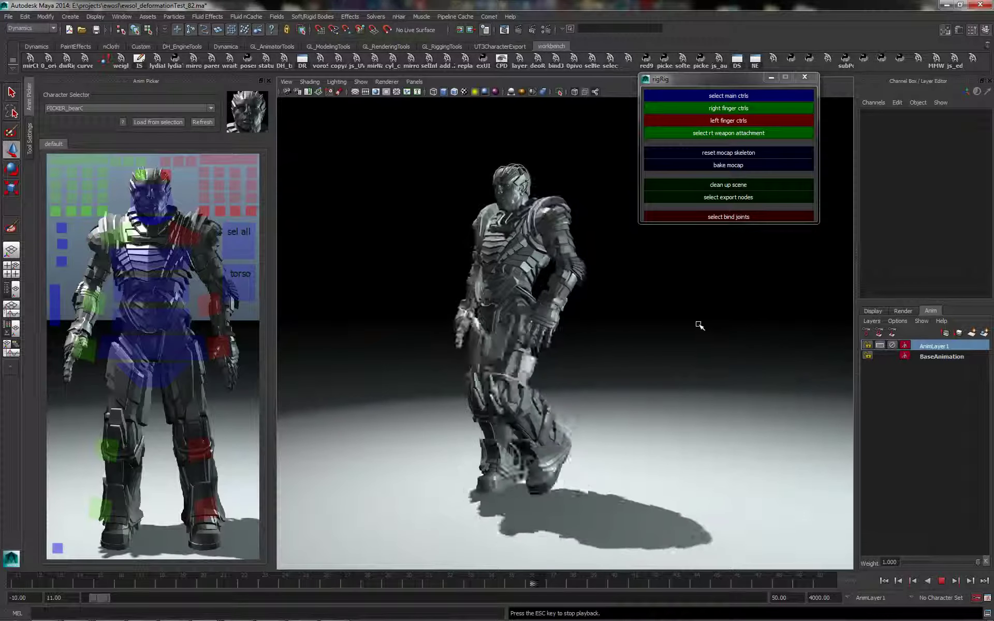
alt+drag(653, 337, 616, 350)
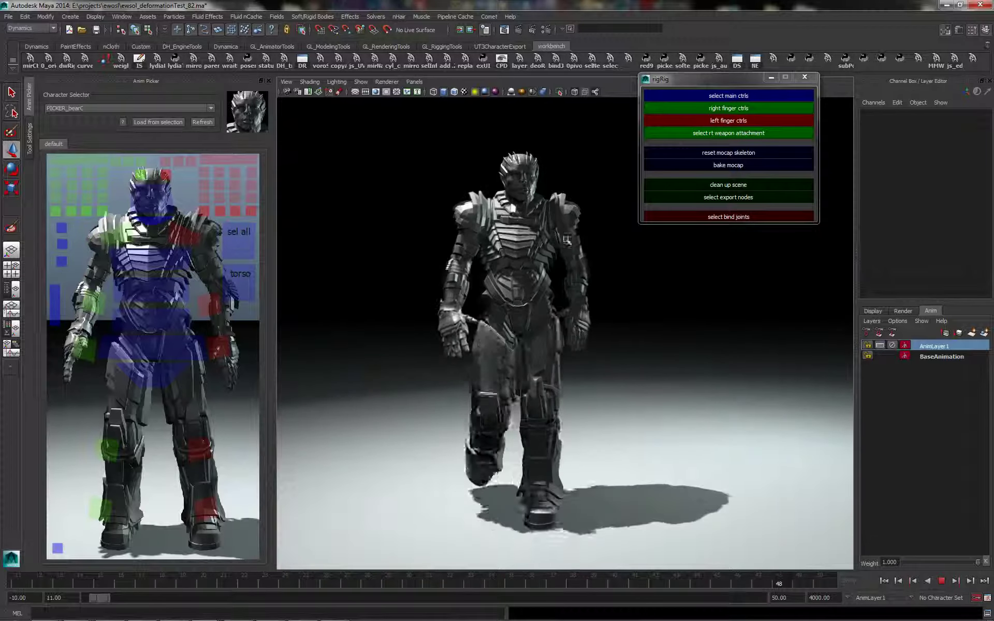
alt+drag(602, 291, 518, 308)
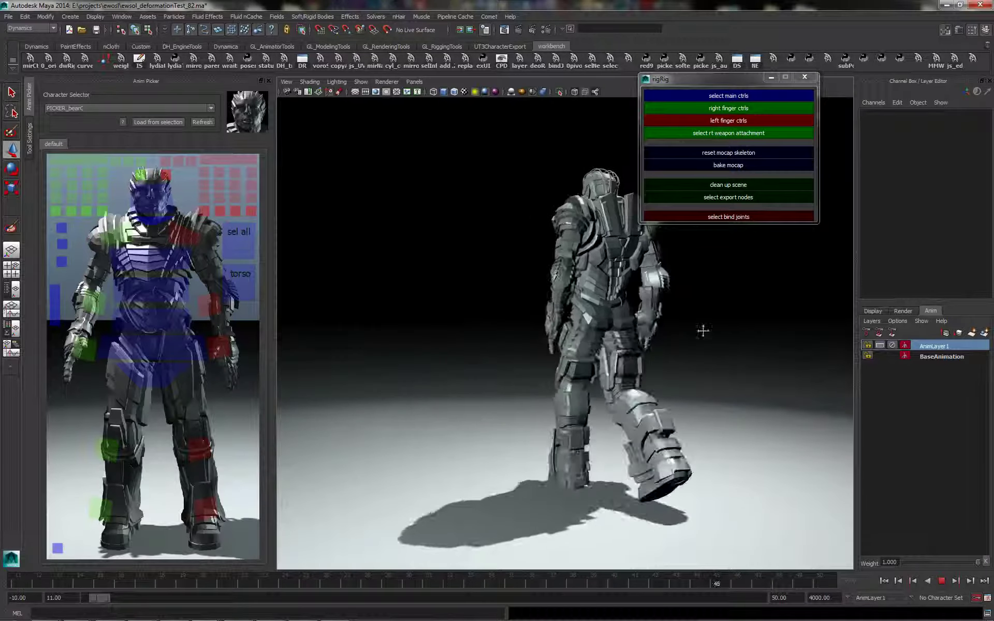
alt+middle_drag(703, 331, 663, 329)
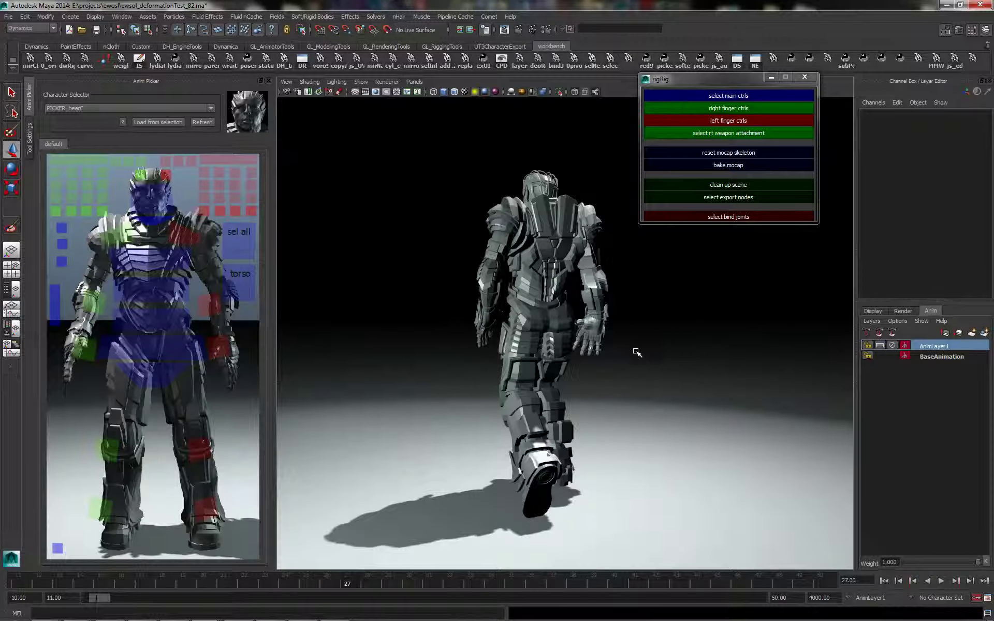
alt+drag(485, 368, 642, 373)
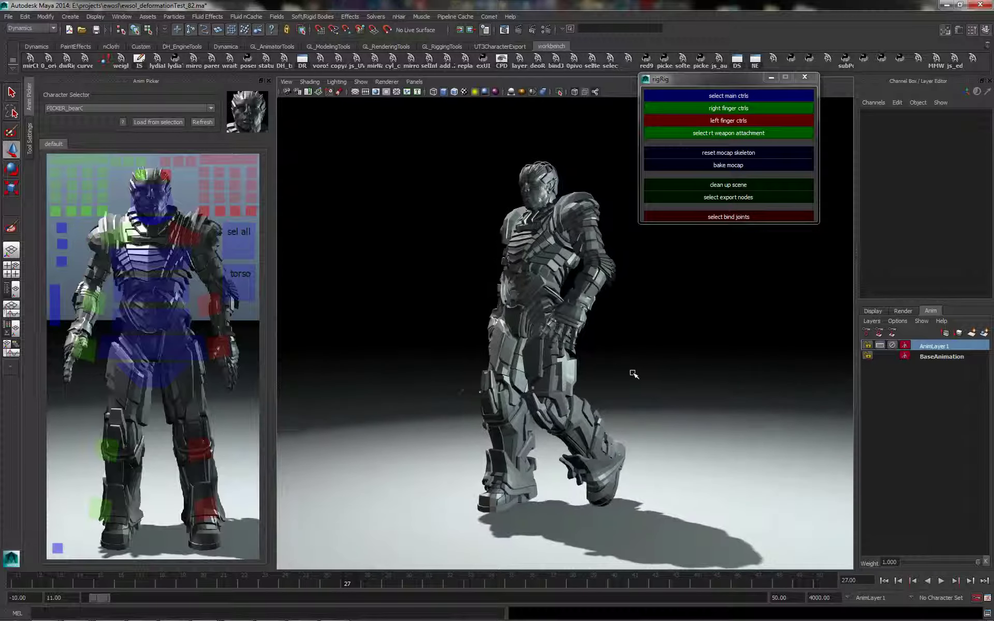